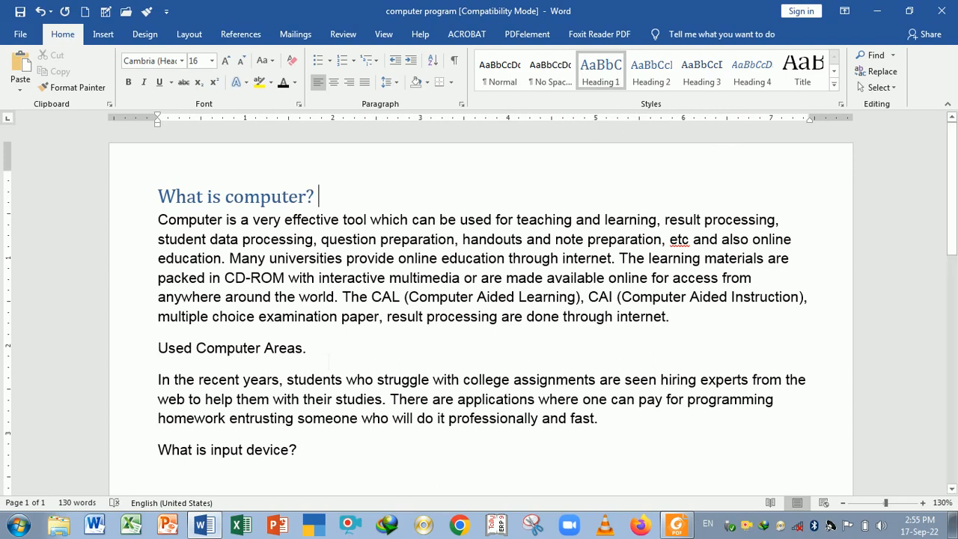
- Apply the Heading 2 style to the "Used Computer Areas." line
{"action": "left_click_drag", "start_coordinate": [328, 362], "coordinate": [173, 355]}
{"action": "left_click", "coordinate": [340, 363]}
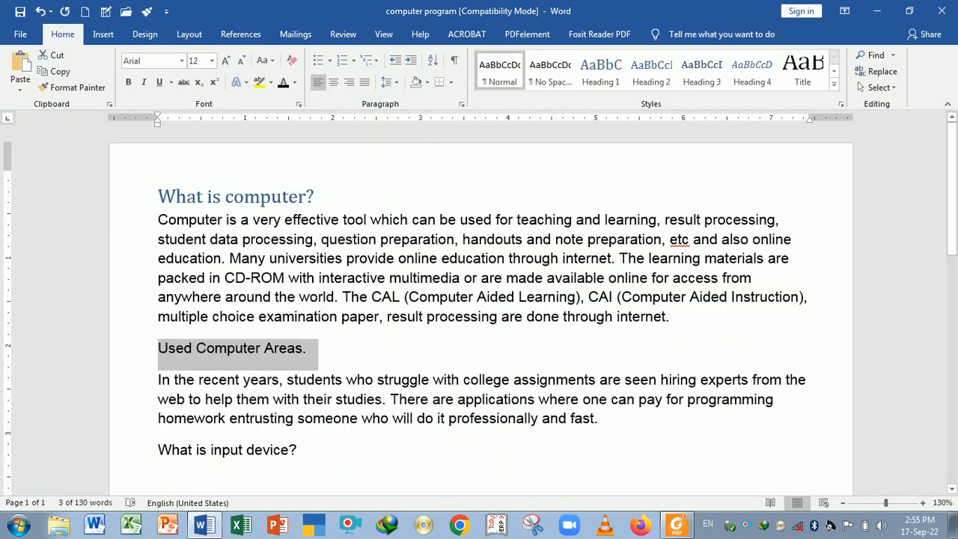
{"action": "key", "text": "ctrl+alt+2"}
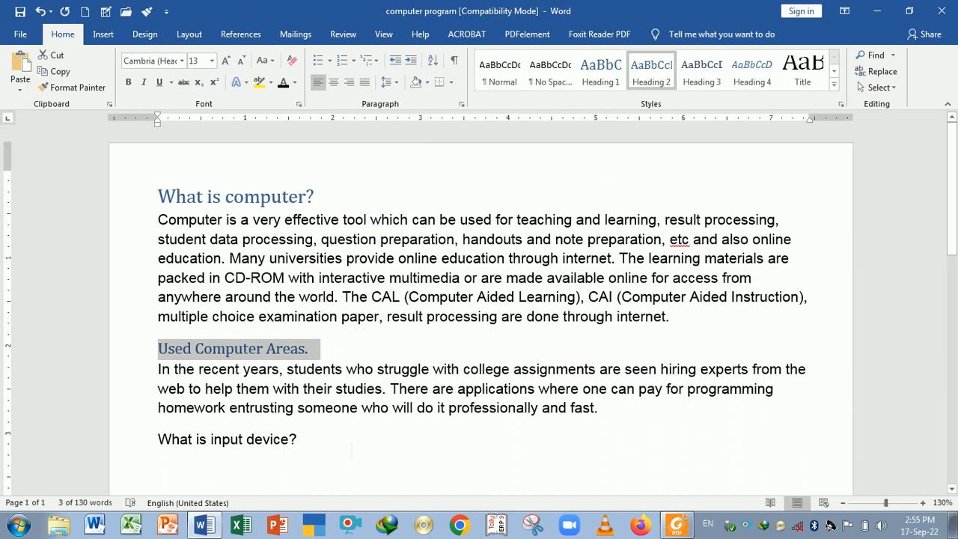
- Apply the Heading 3 style to the "What is input device?" line
{"action": "left_click", "coordinate": [351, 451]}
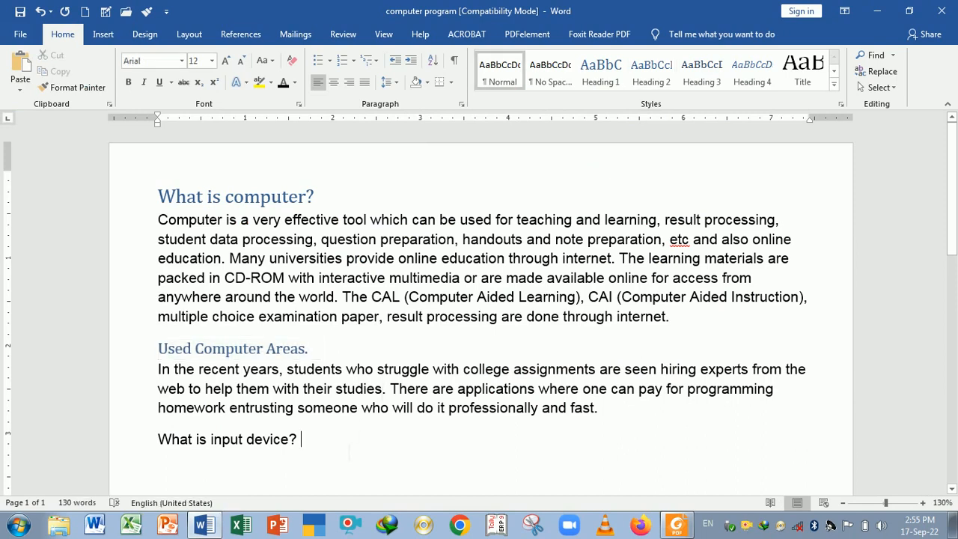
{"action": "left_click_drag", "start_coordinate": [306, 447], "coordinate": [174, 441]}
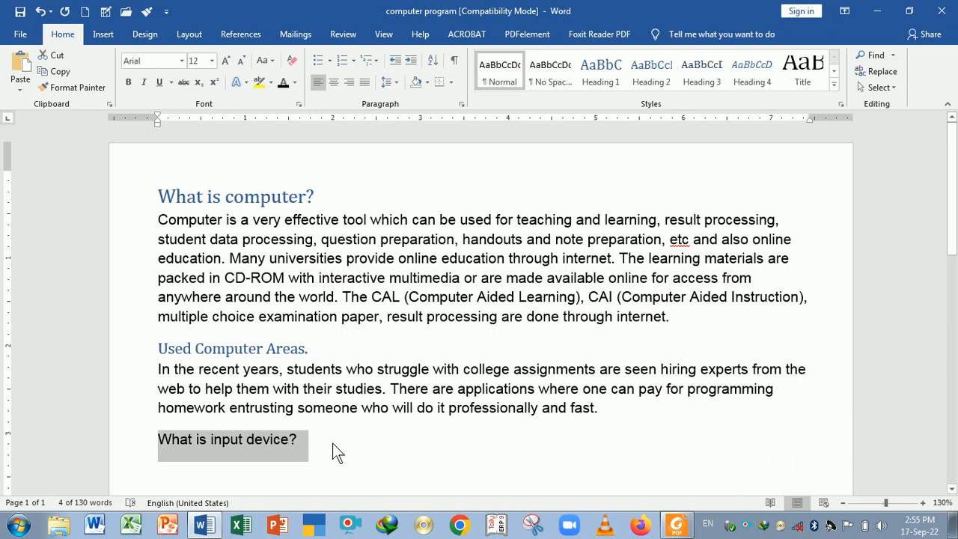
{"action": "key", "text": "ctrl+alt+3"}
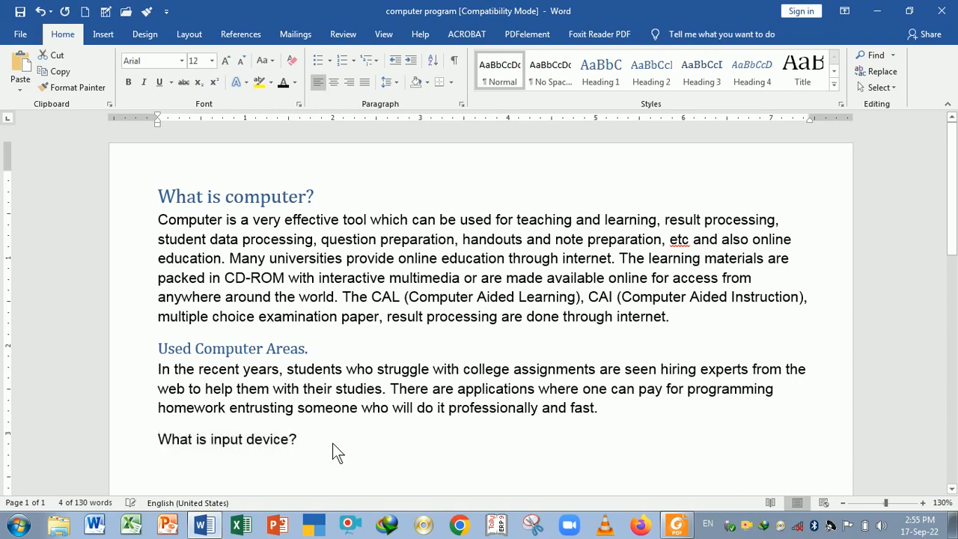
{"action": "left_click", "coordinate": [332, 443]}
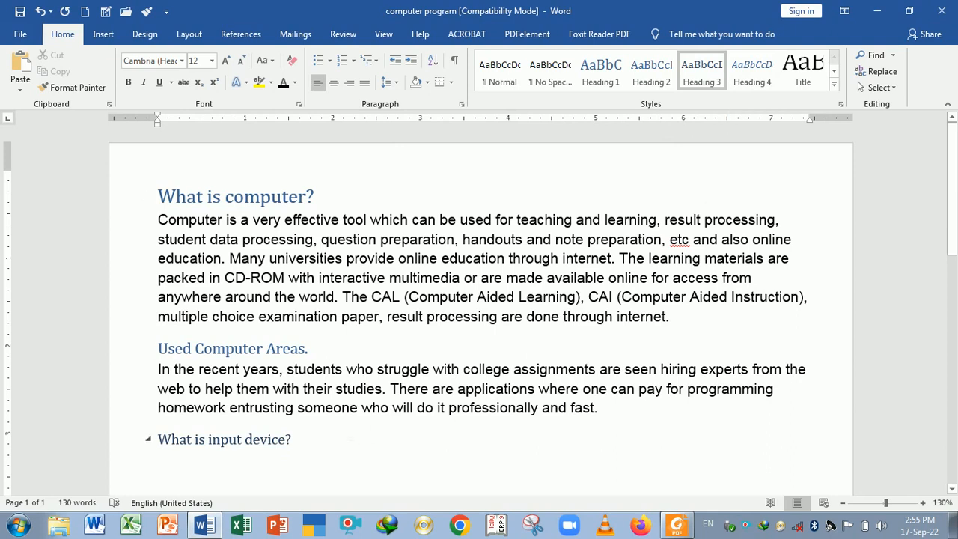
- Consult the Foxit Reader command list, return to Word, and make the paragraph under "What is computer?" bold and underlined
{"action": "key", "text": "alt+Tab"}
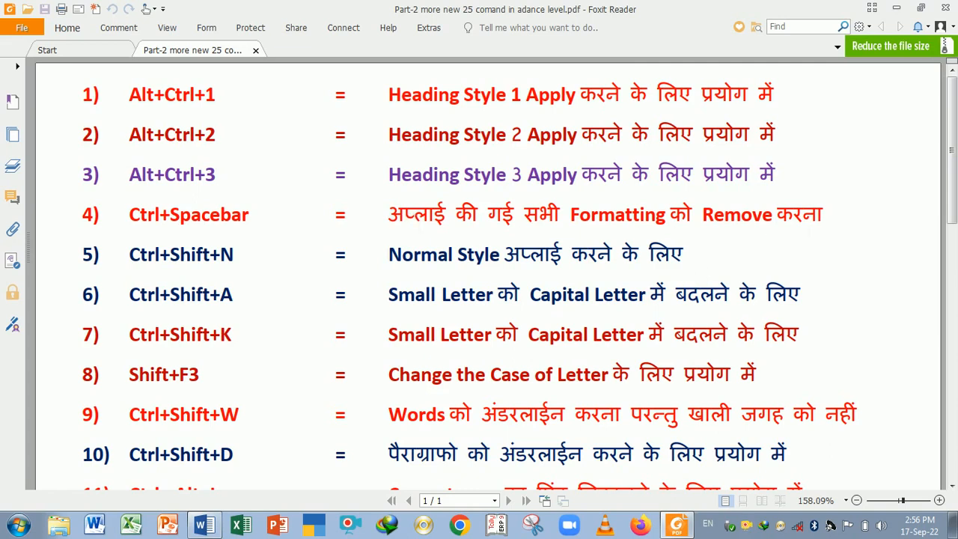
{"action": "key", "text": "alt+Tab"}
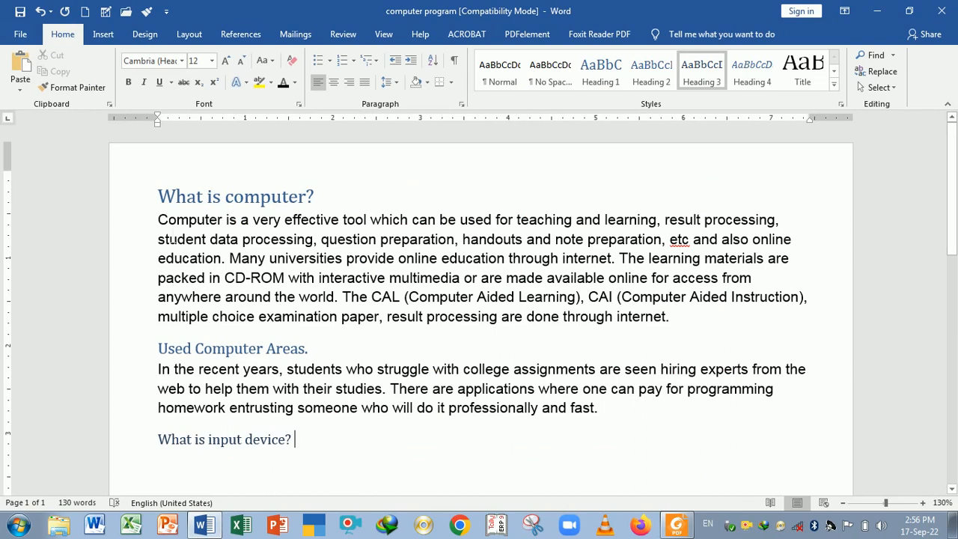
{"action": "left_click_drag", "start_coordinate": [158, 219], "coordinate": [677, 333]}
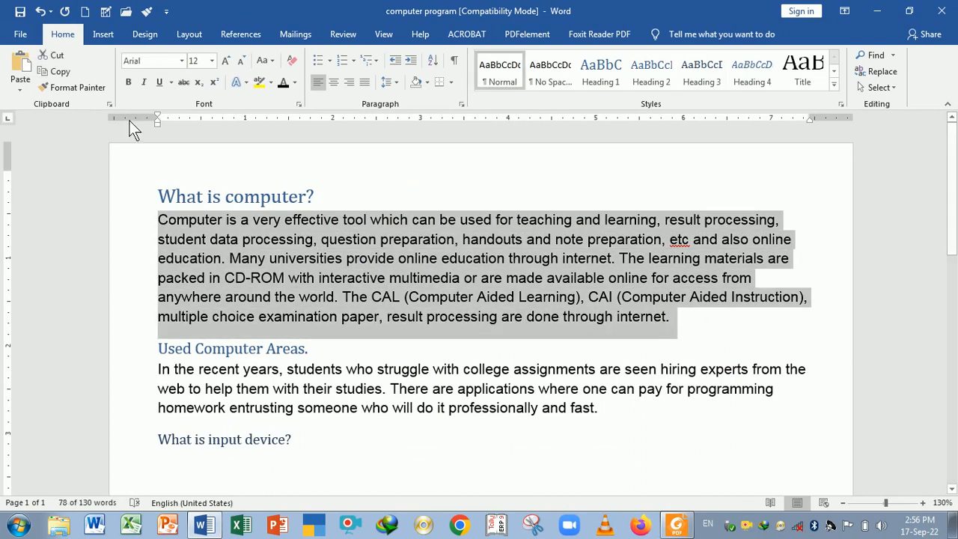
{"action": "left_click", "coordinate": [130, 84]}
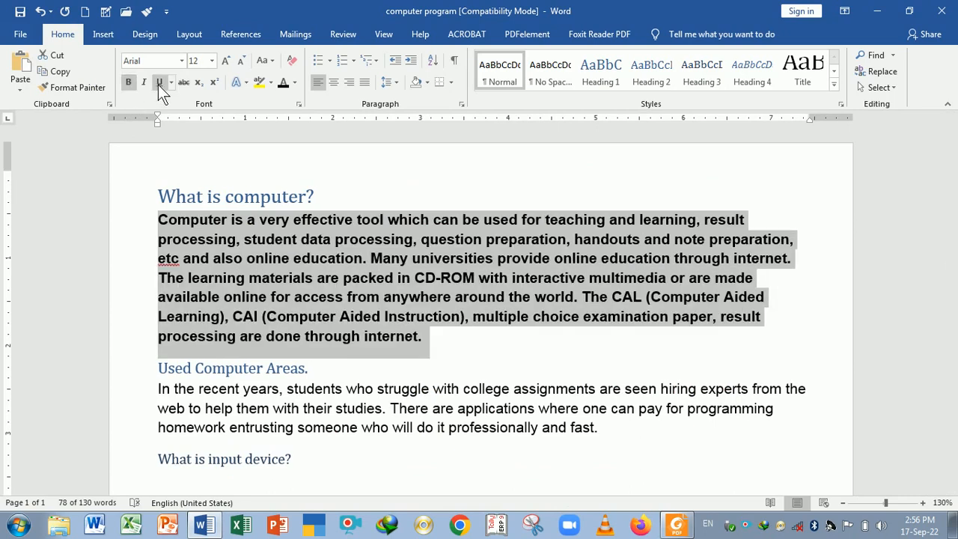
{"action": "left_click", "coordinate": [158, 84]}
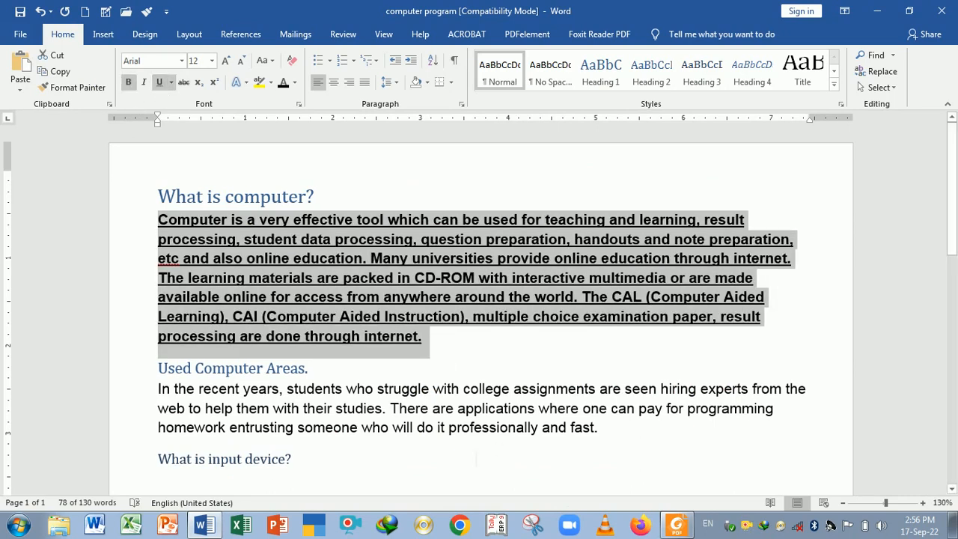
{"action": "left_click", "coordinate": [416, 336]}
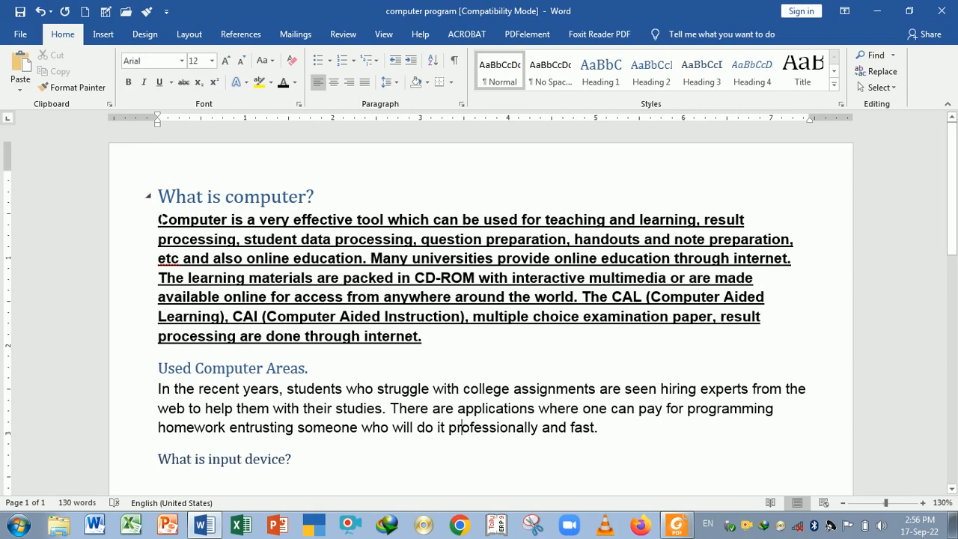
- Clear the manually applied character formatting from the text, from "What is computer?" through "What is input device?"
{"action": "left_click_drag", "start_coordinate": [158, 187], "coordinate": [292, 459]}
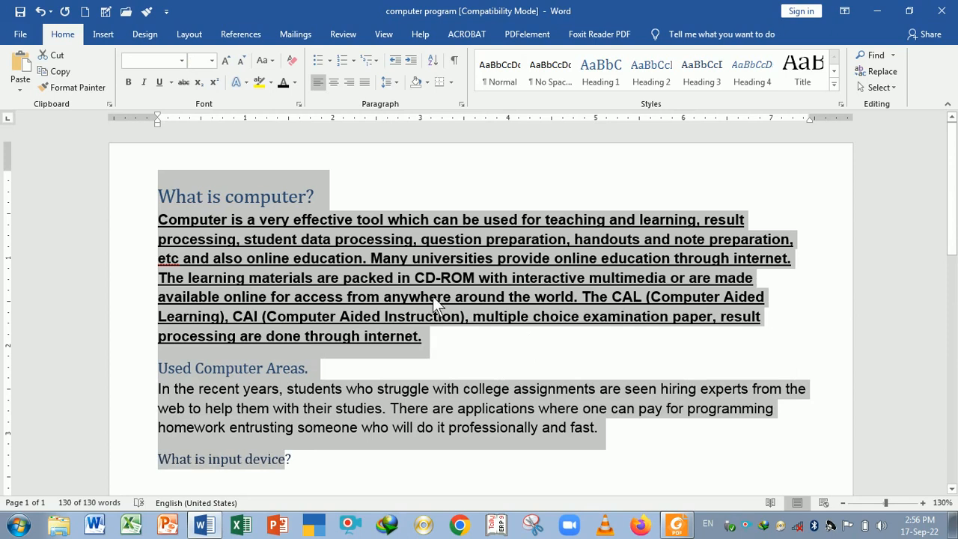
{"action": "key", "text": "ctrl+space"}
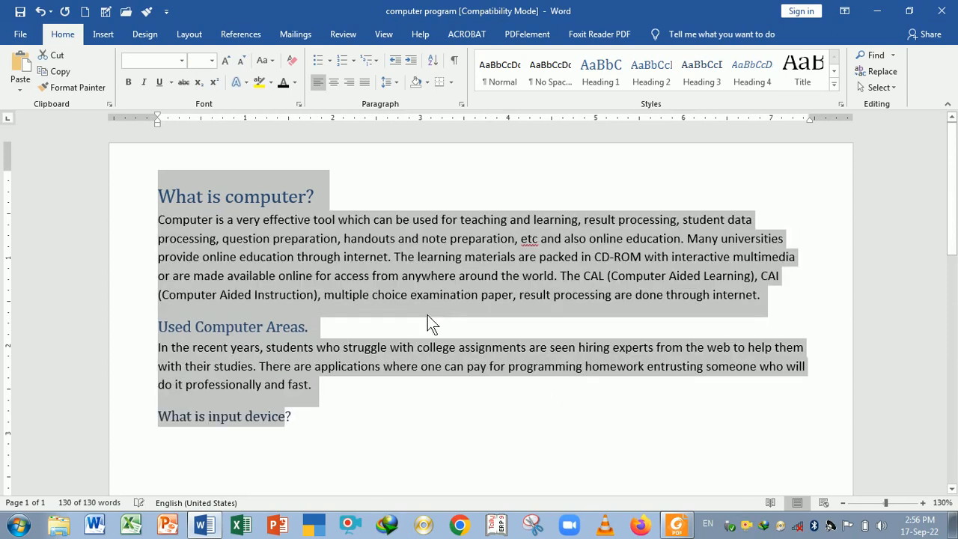
{"action": "left_click", "coordinate": [389, 426]}
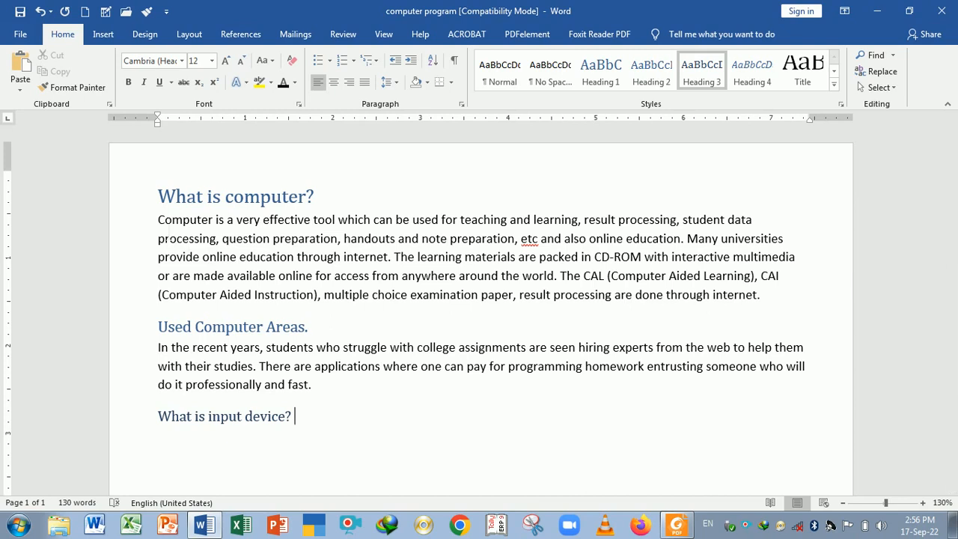
- Try a red font colour on the paragraph under "What is computer?" and undo the change
{"action": "left_click_drag", "start_coordinate": [158, 219], "coordinate": [763, 303]}
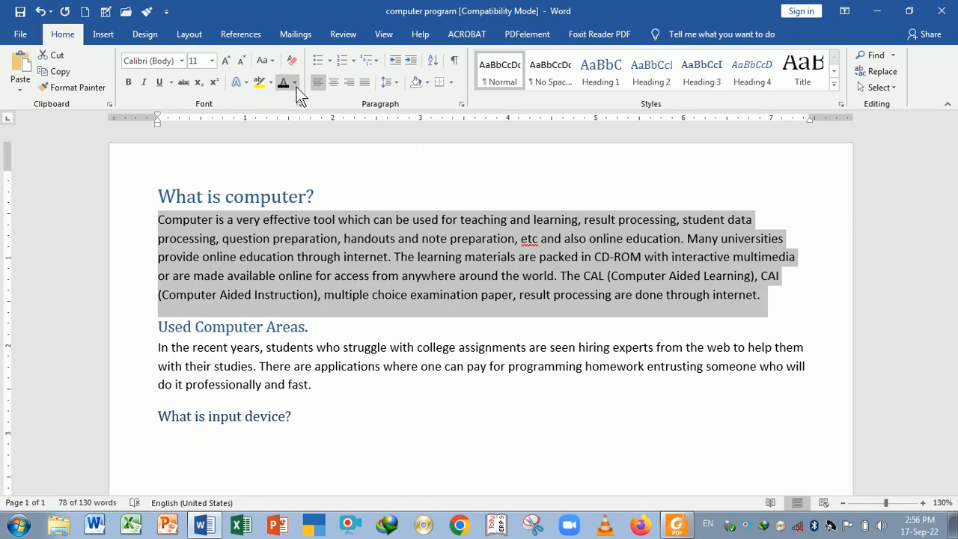
{"action": "left_click", "coordinate": [299, 208]}
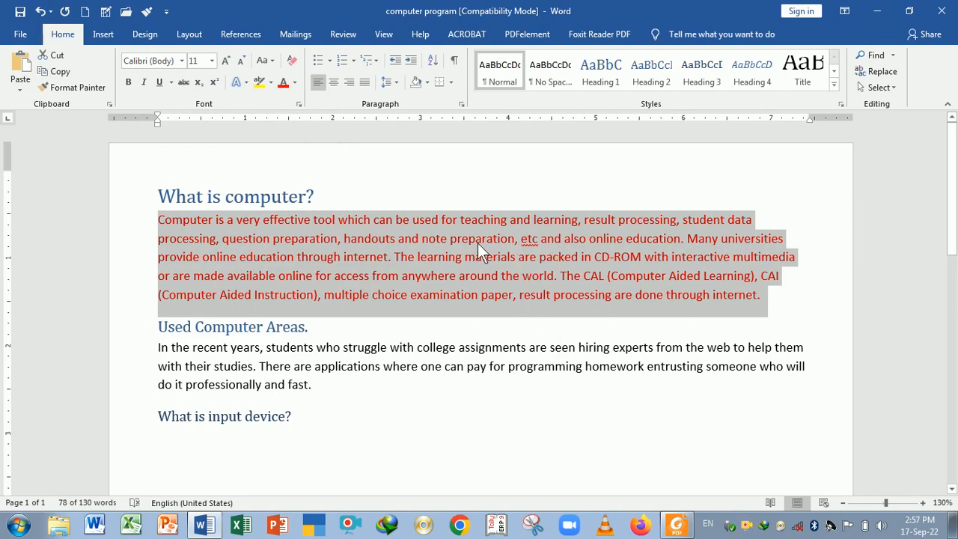
{"action": "key", "text": "ctrl+z"}
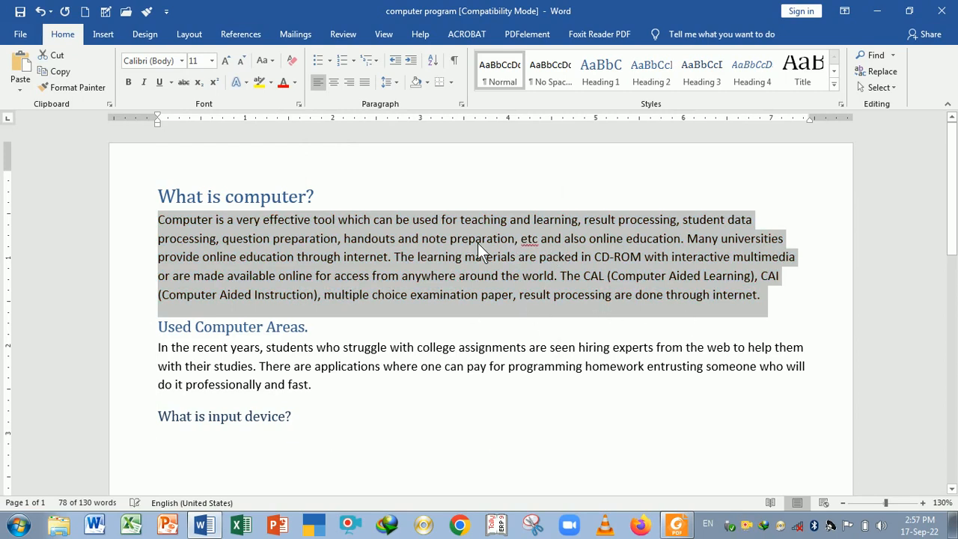
{"action": "left_click", "coordinate": [447, 257]}
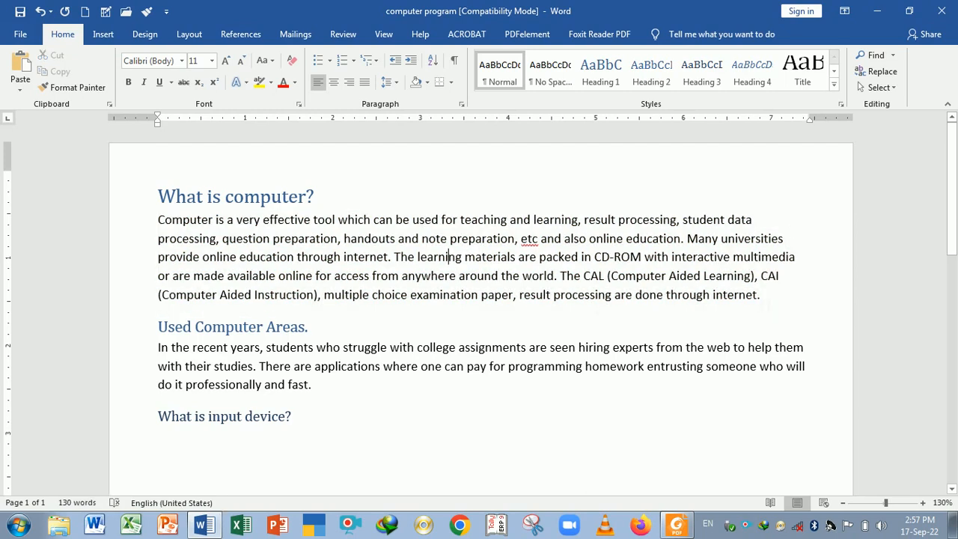
- Switch to Foxit Reader to check the Normal Style entry in the command list, and return to the Word document
{"action": "left_click_drag", "start_coordinate": [760, 294], "coordinate": [177, 238]}
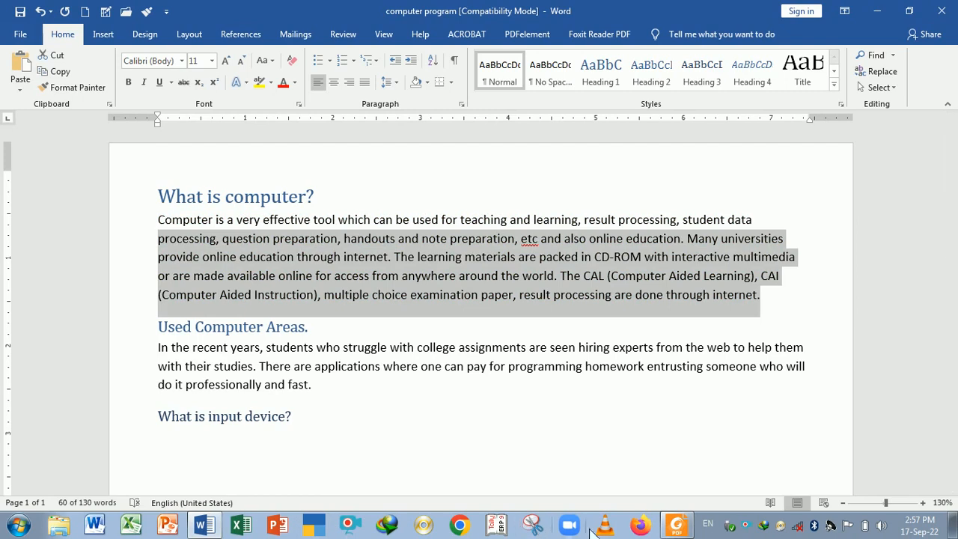
{"action": "left_click", "coordinate": [685, 524]}
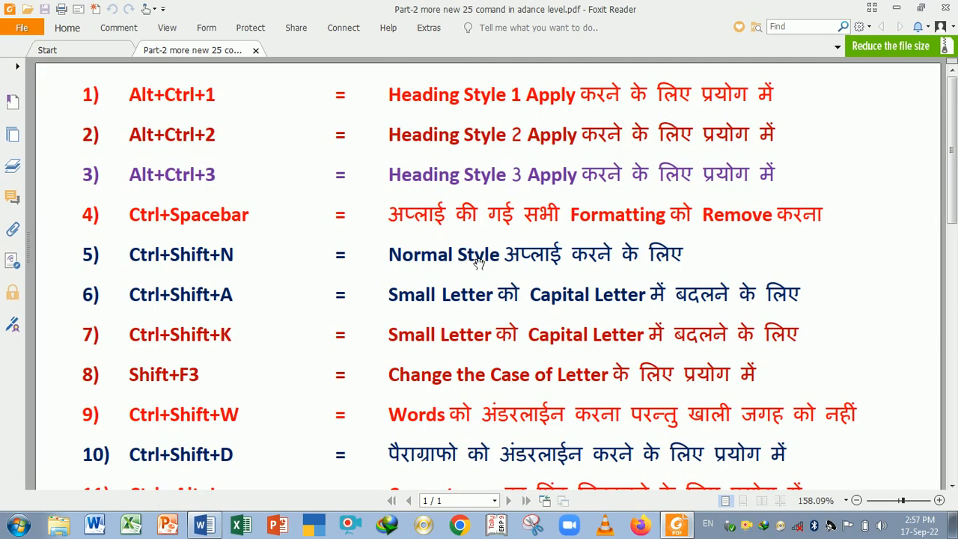
{"action": "left_click", "coordinate": [204, 524]}
{"action": "left_click", "coordinate": [171, 196]}
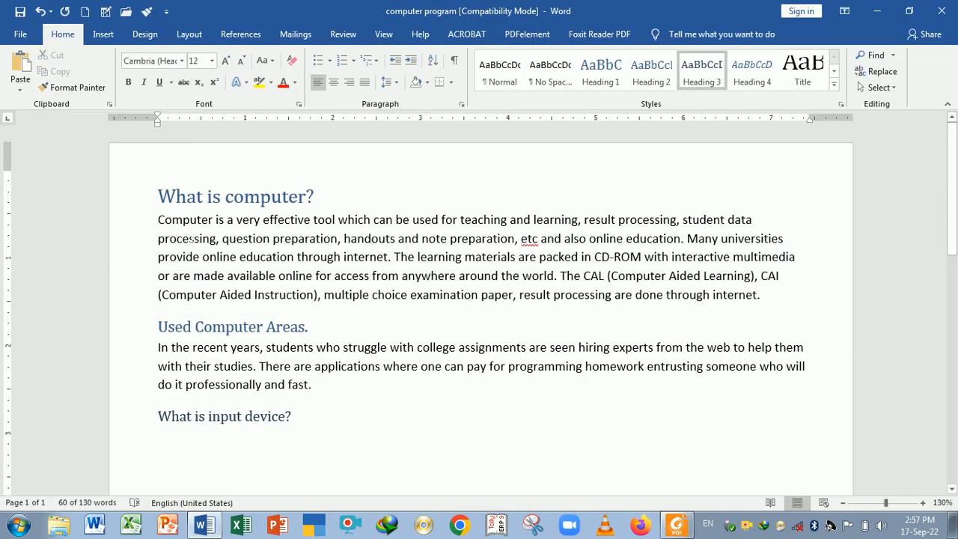
{"action": "left_click_drag", "start_coordinate": [158, 196], "coordinate": [294, 426]}
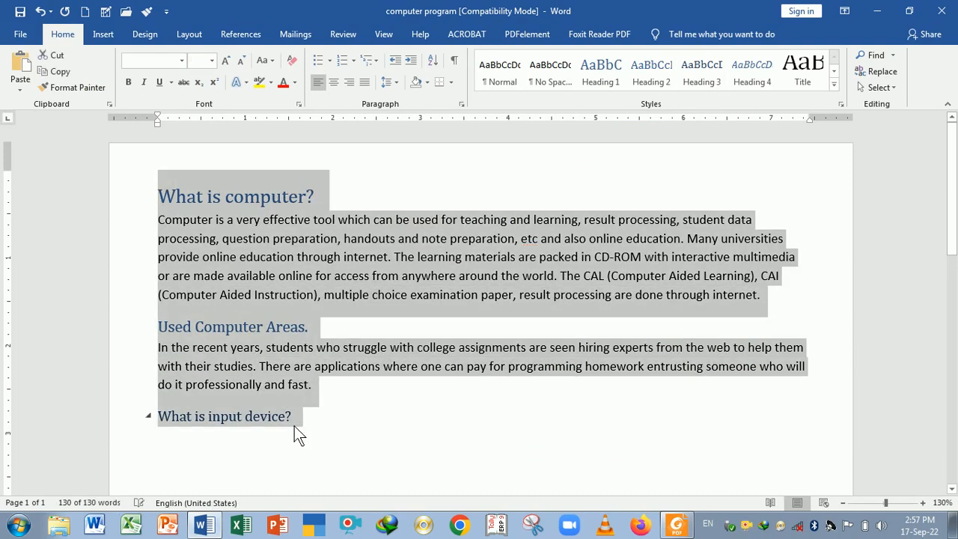
{"action": "left_click", "coordinate": [277, 247]}
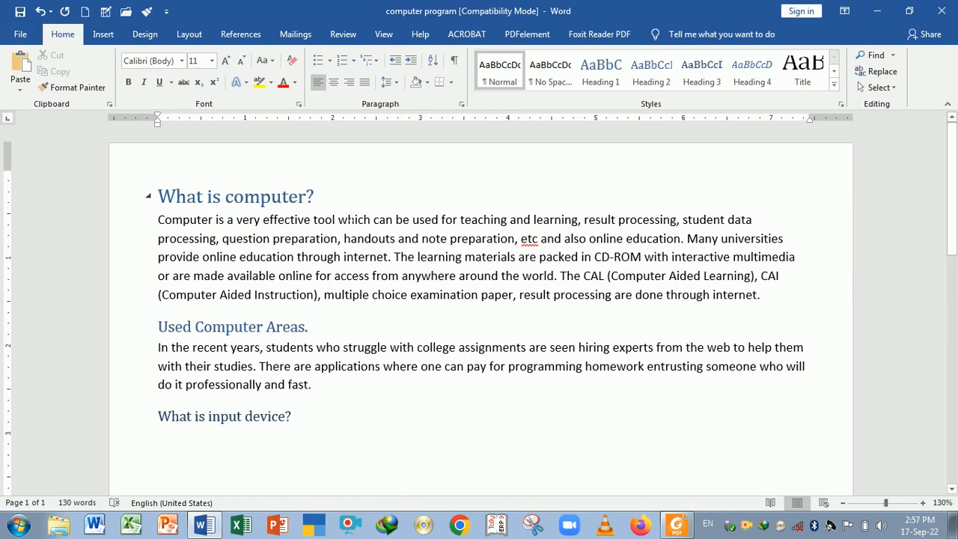
{"action": "left_click", "coordinate": [350, 209]}
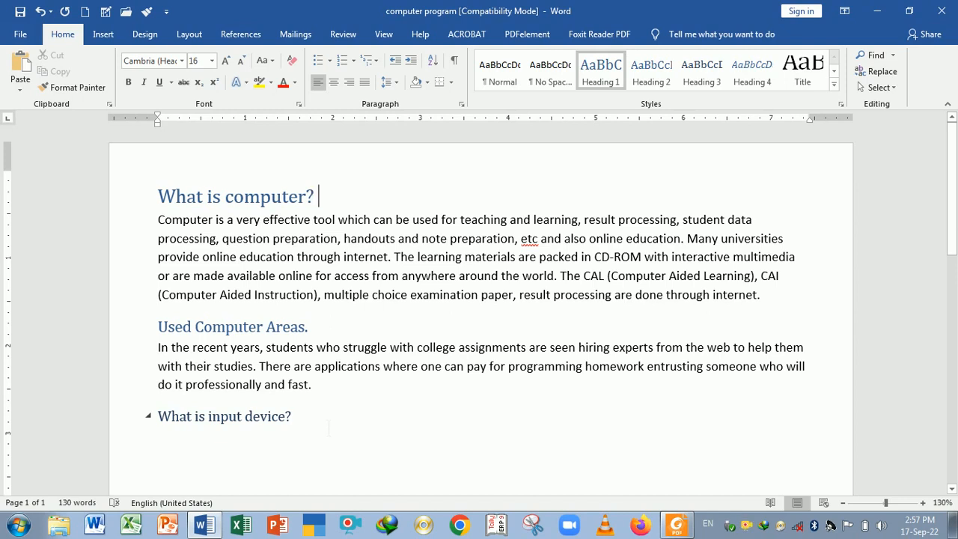
- Apply the Normal style to the whole text, including all three heading lines
{"action": "left_click_drag", "start_coordinate": [294, 416], "coordinate": [152, 198]}
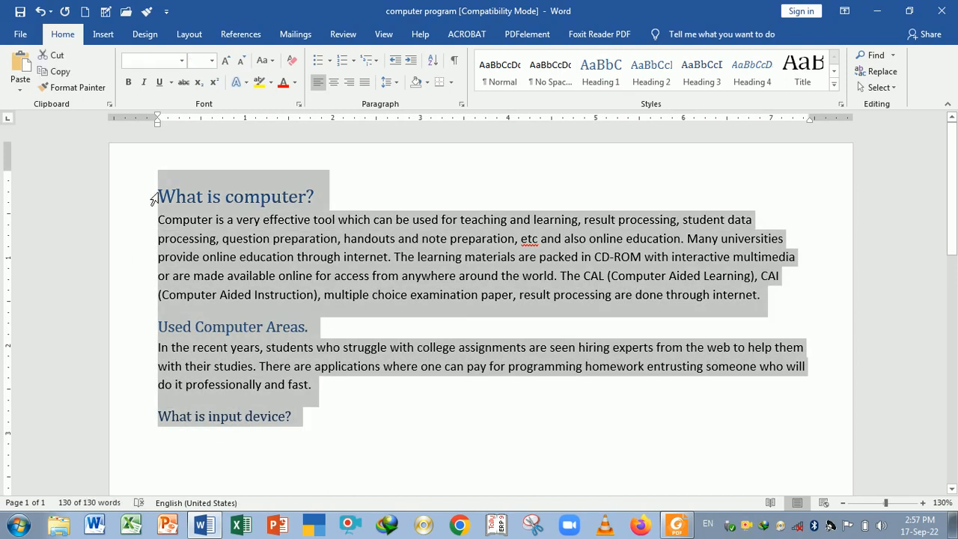
{"action": "key", "text": "alt+Tab"}
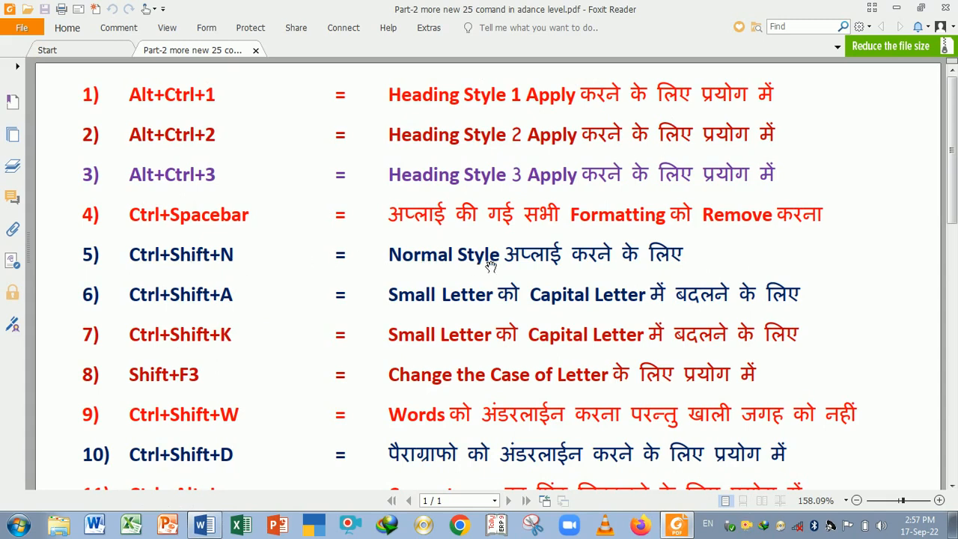
{"action": "key", "text": "alt+Tab"}
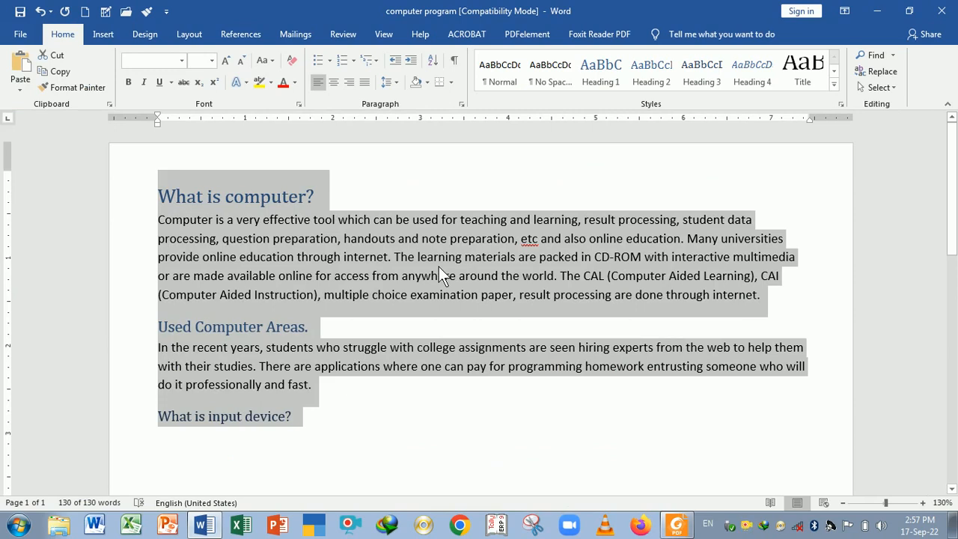
{"action": "key", "text": "ctrl+shift+n"}
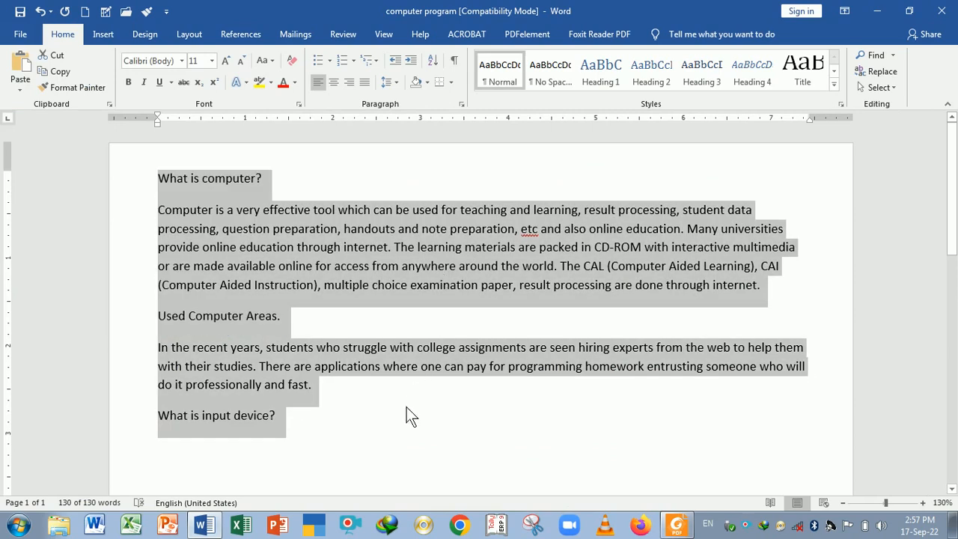
{"action": "left_click", "coordinate": [406, 408]}
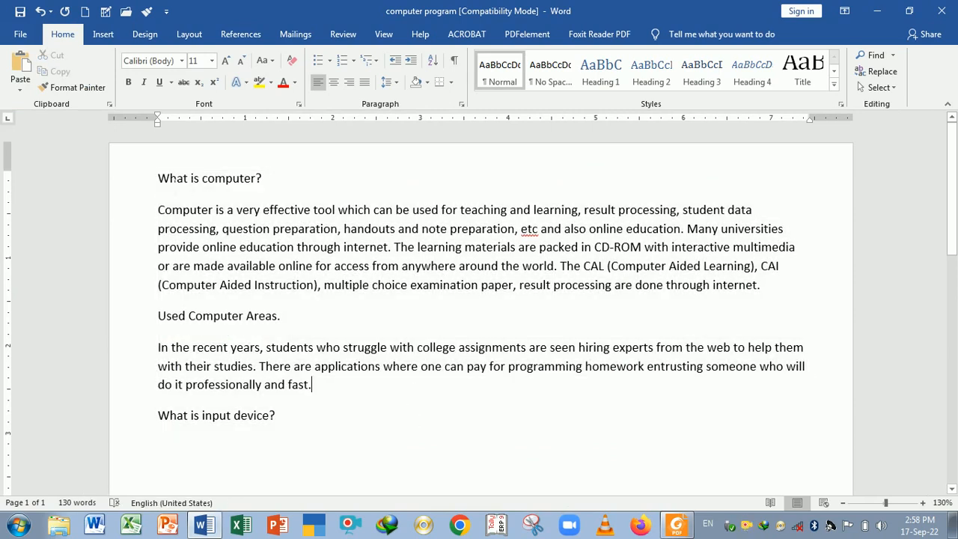
{"action": "left_click_drag", "start_coordinate": [158, 178], "coordinate": [275, 416]}
{"action": "left_click", "coordinate": [329, 433]}
- Check the capital-letter entries in the Foxit Reader command list and format the Word paragraph under "What is computer?" in All Caps
{"action": "key", "text": "alt+Tab"}
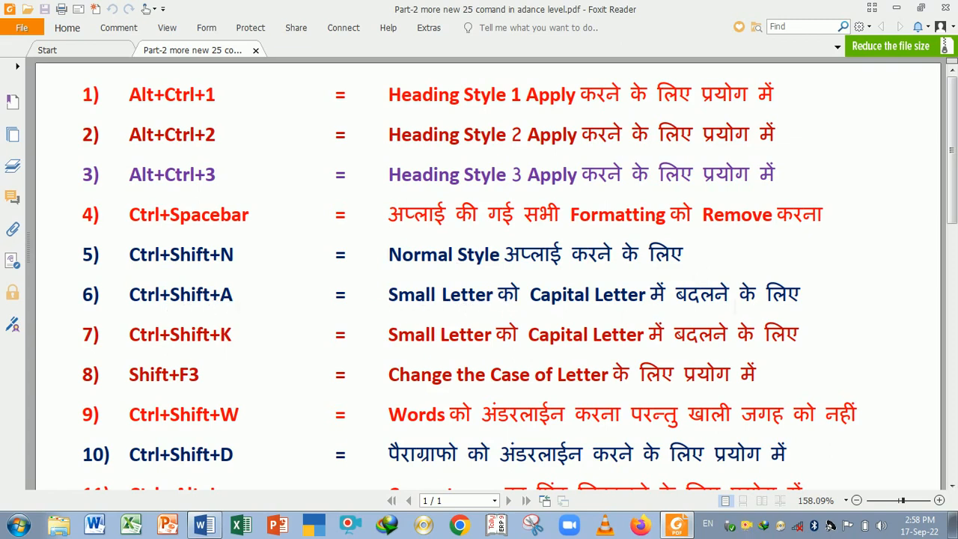
{"action": "key", "text": "alt+Tab"}
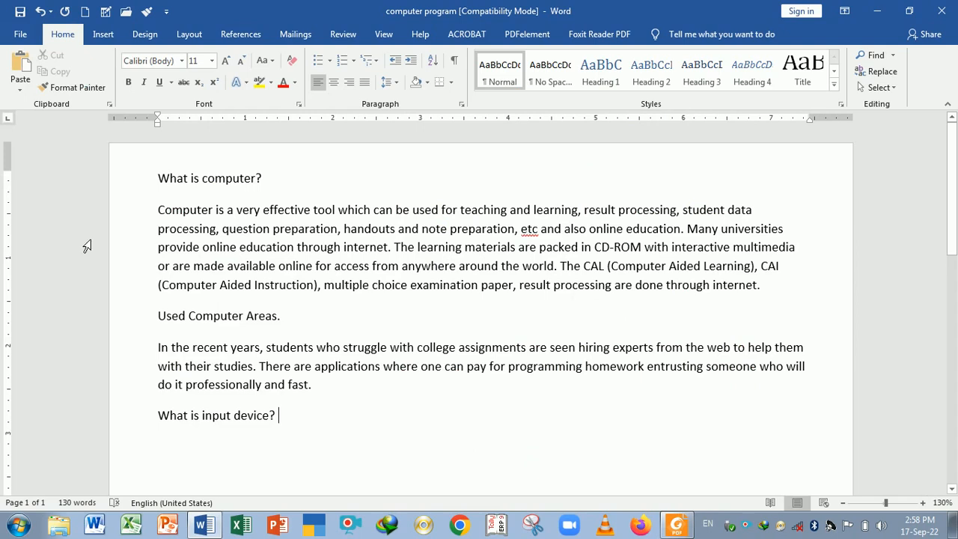
{"action": "left_click_drag", "start_coordinate": [158, 209], "coordinate": [755, 286]}
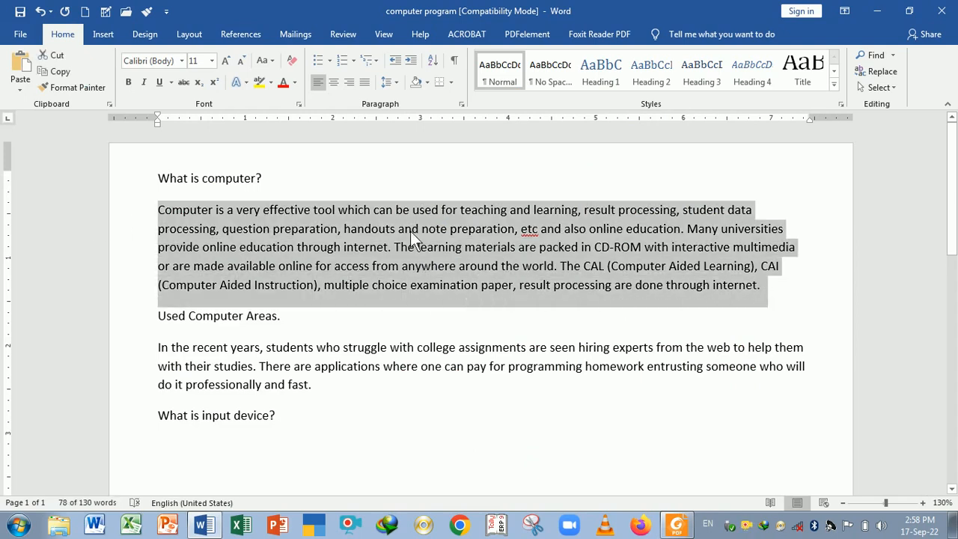
{"action": "key", "text": "alt+Tab"}
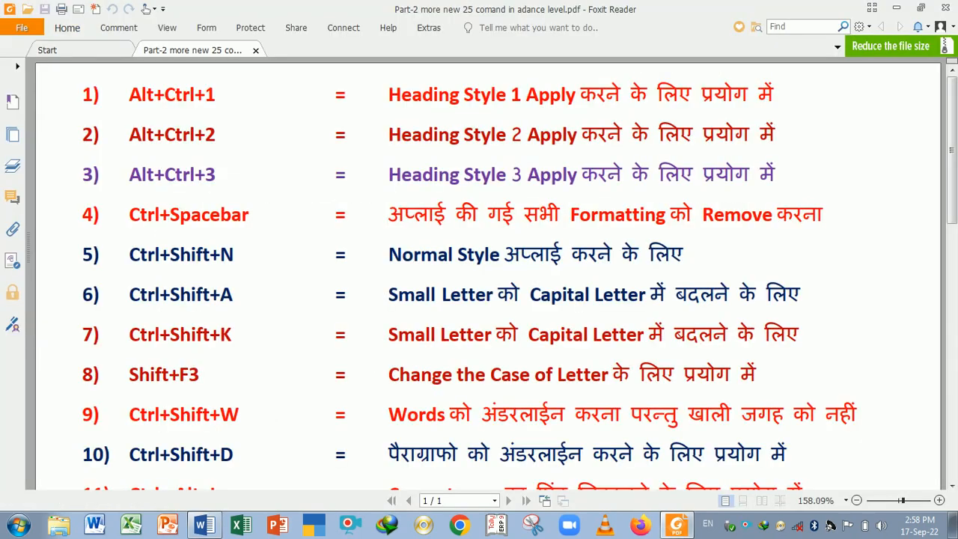
{"action": "key", "text": "alt+Tab"}
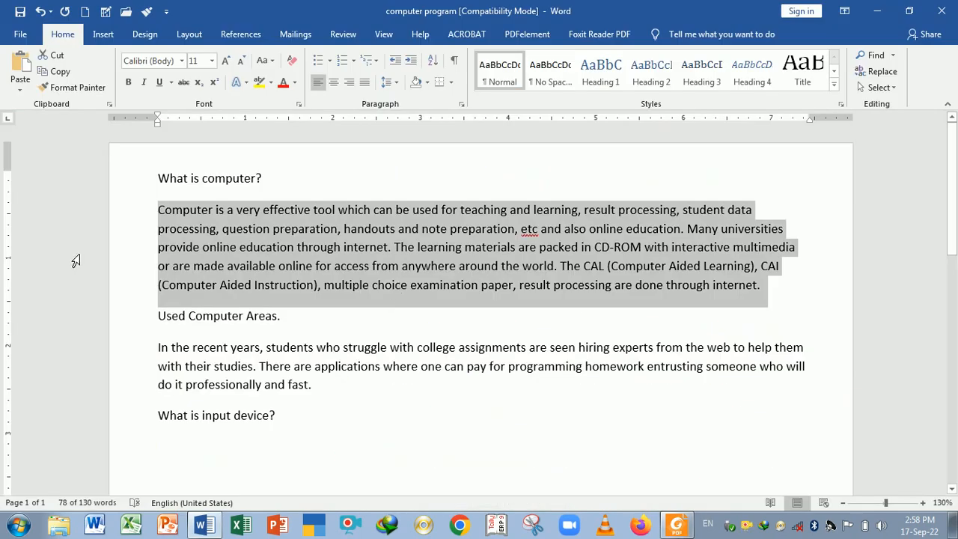
{"action": "key", "text": "ctrl+shift+a"}
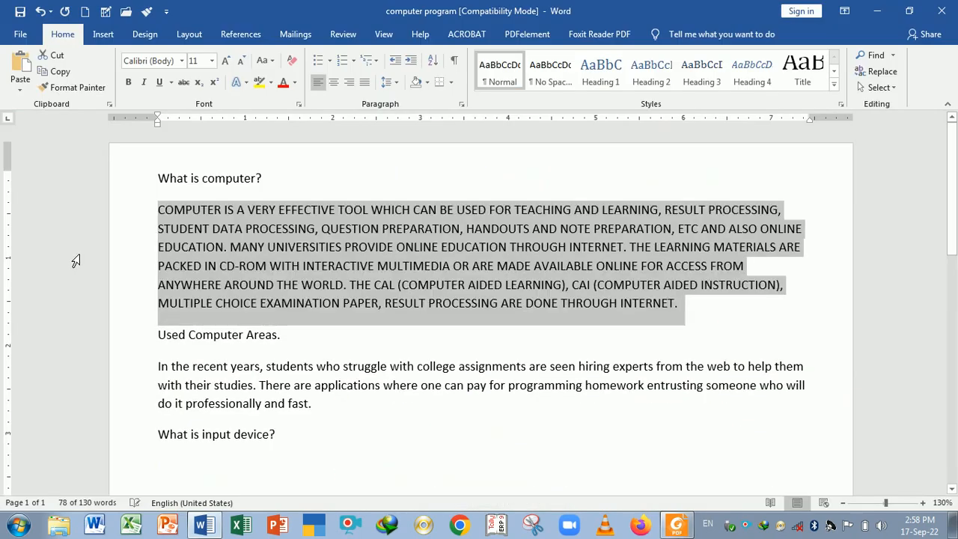
{"action": "left_click", "coordinate": [692, 313]}
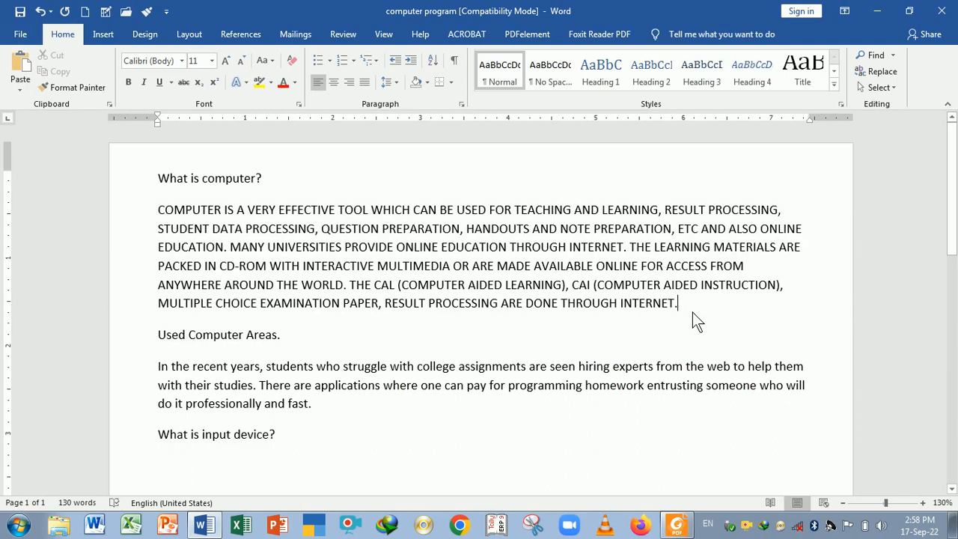
- Consult the Foxit Reader list for the second capital-letter command and apply Small Caps to the Word paragraph under "Used Computer Areas."
{"action": "key", "text": "alt+Tab"}
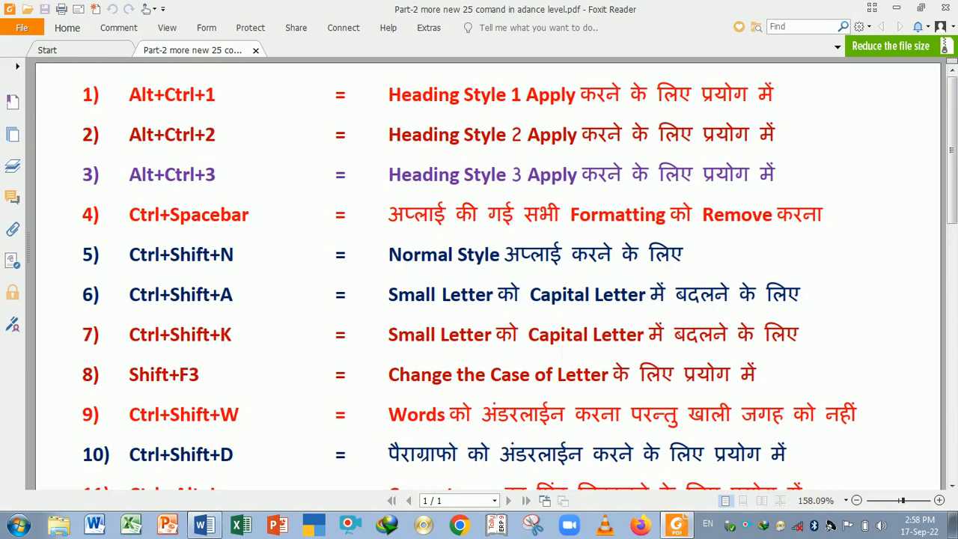
{"action": "key", "text": "alt+Tab"}
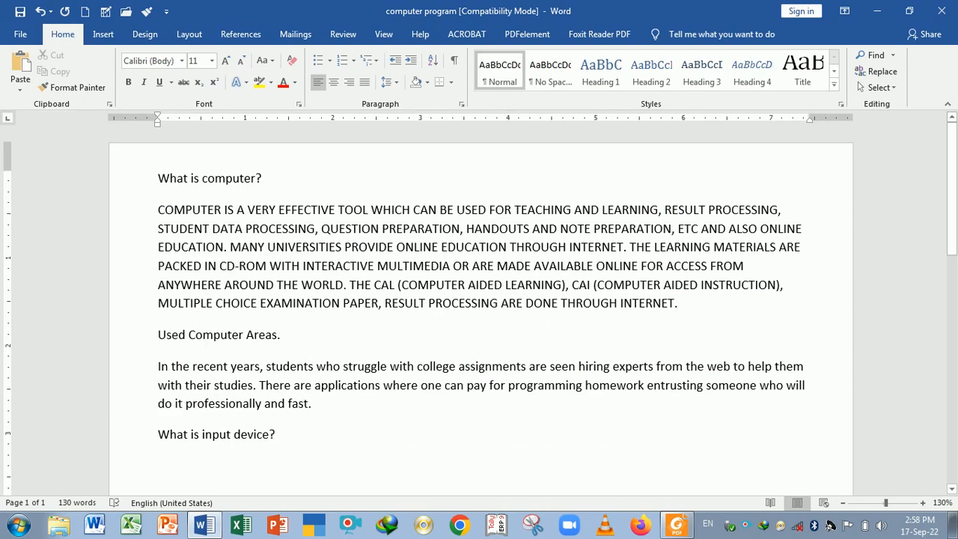
{"action": "left_click_drag", "start_coordinate": [158, 366], "coordinate": [330, 398]}
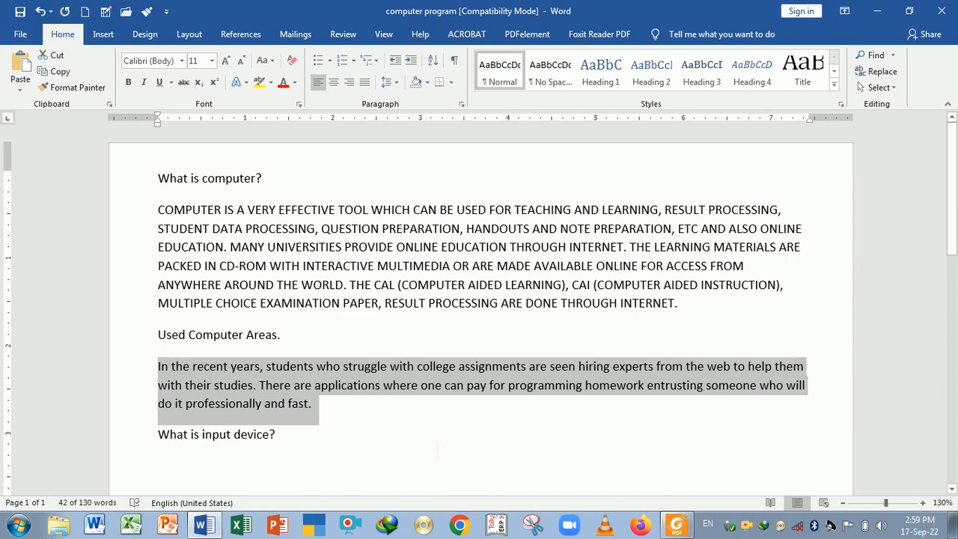
{"action": "key", "text": "ctrl+shift+k"}
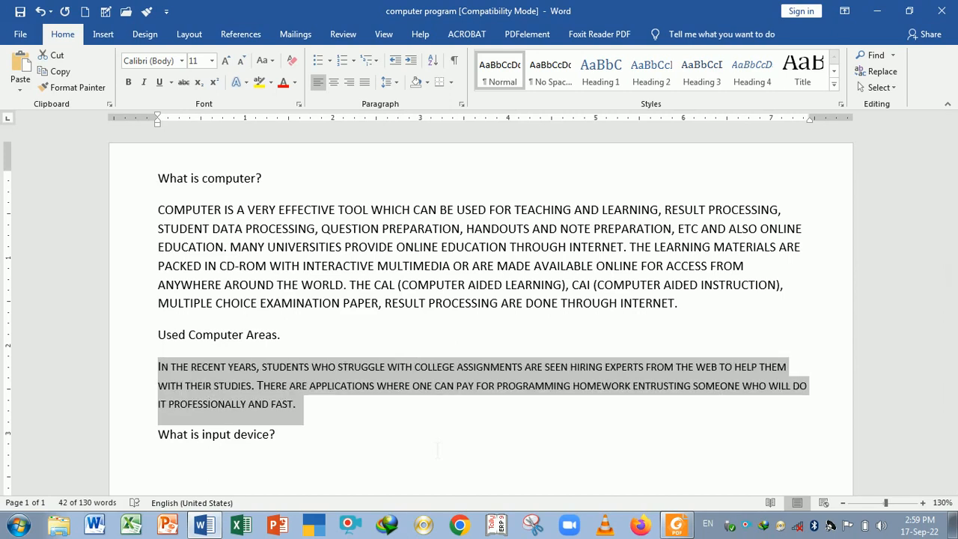
{"action": "left_click", "coordinate": [438, 439]}
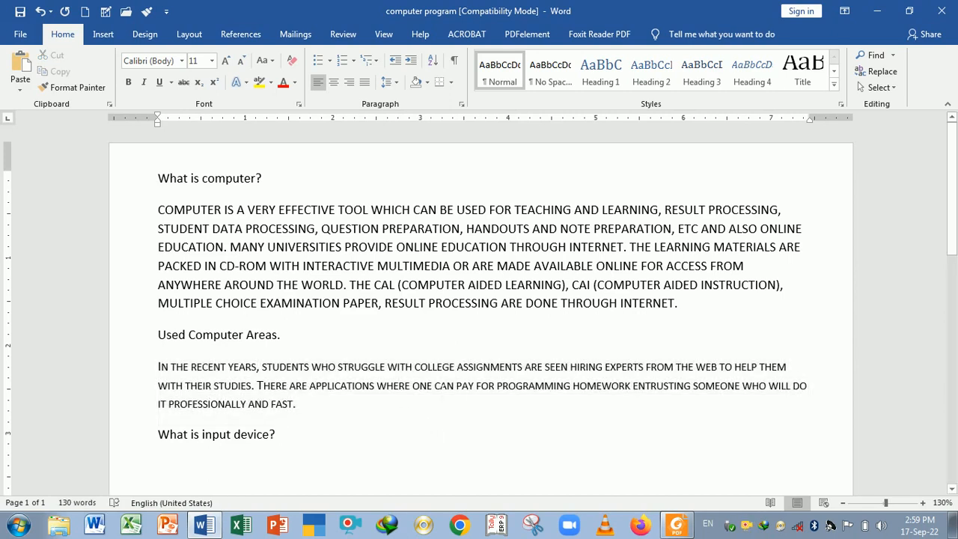
{"action": "left_click_drag", "start_coordinate": [299, 408], "coordinate": [159, 369]}
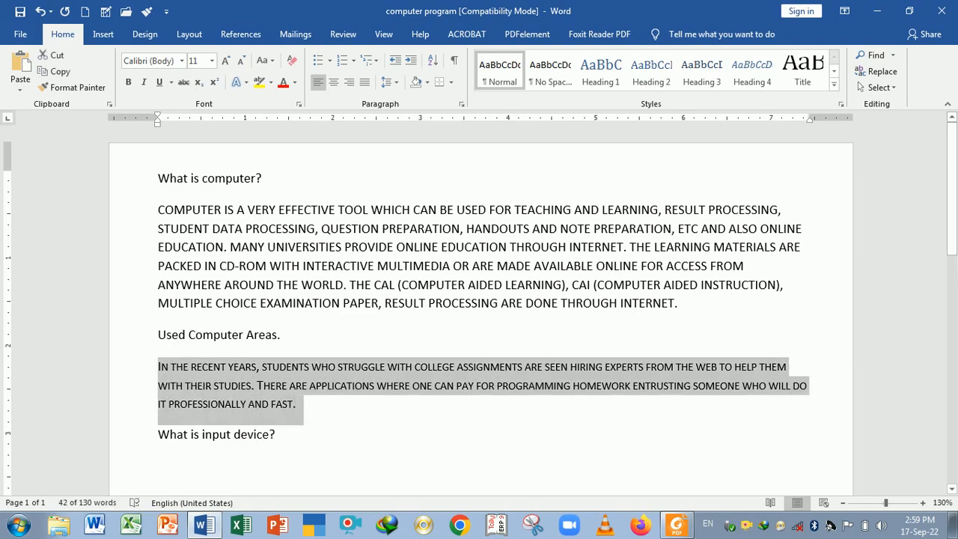
{"action": "left_click", "coordinate": [253, 228]}
{"action": "left_click_drag", "start_coordinate": [303, 410], "coordinate": [162, 380]}
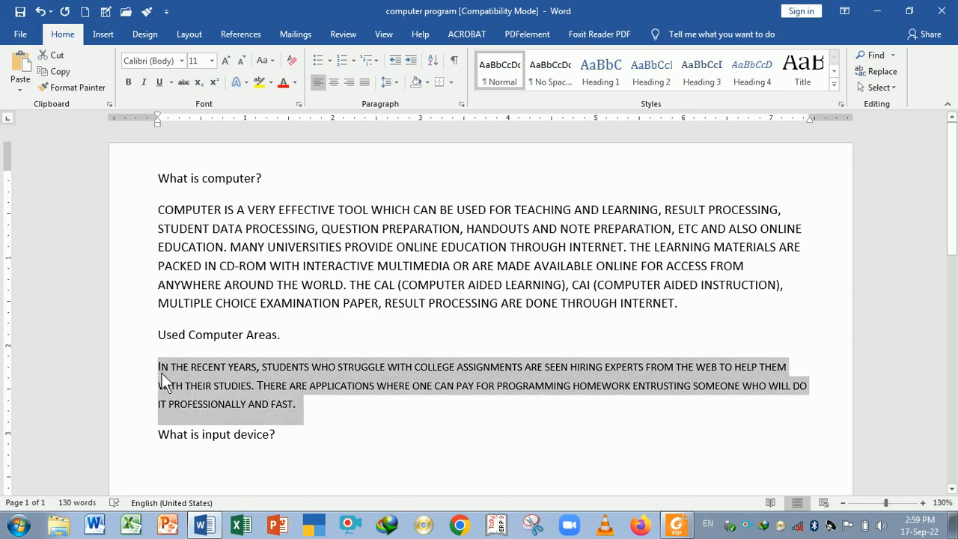
{"action": "left_click", "coordinate": [327, 412]}
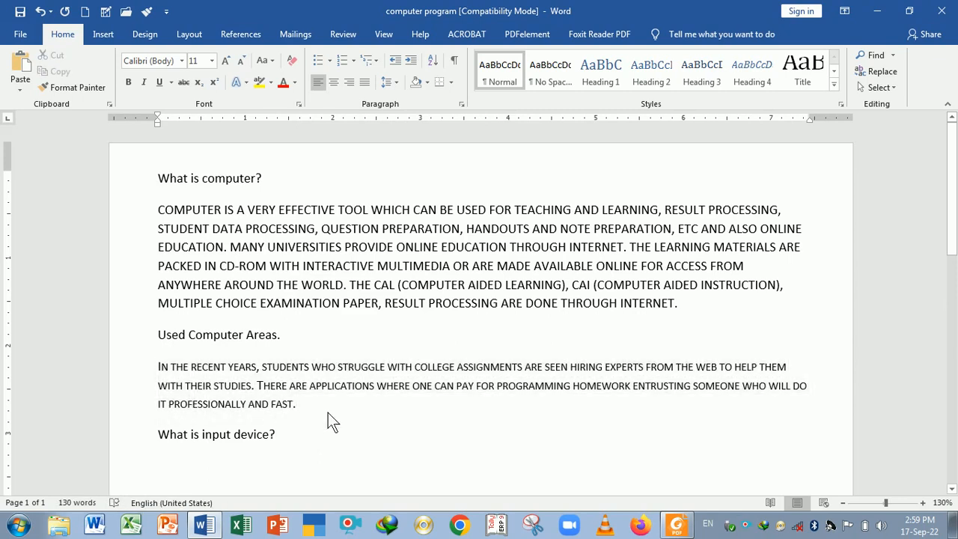
- Clear the All Caps and Small Caps character formatting from the whole document
{"action": "key", "text": "ctrl+a"}
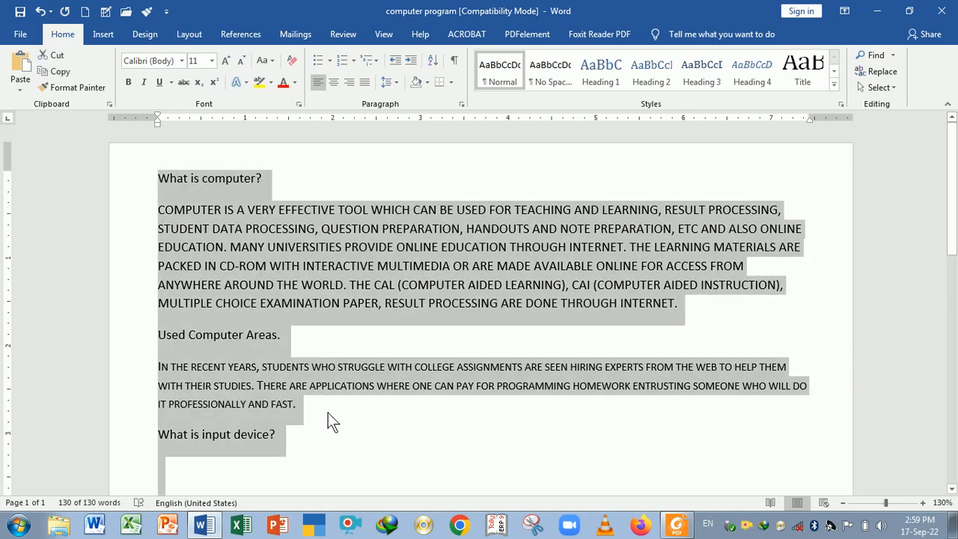
{"action": "key", "text": "ctrl+space"}
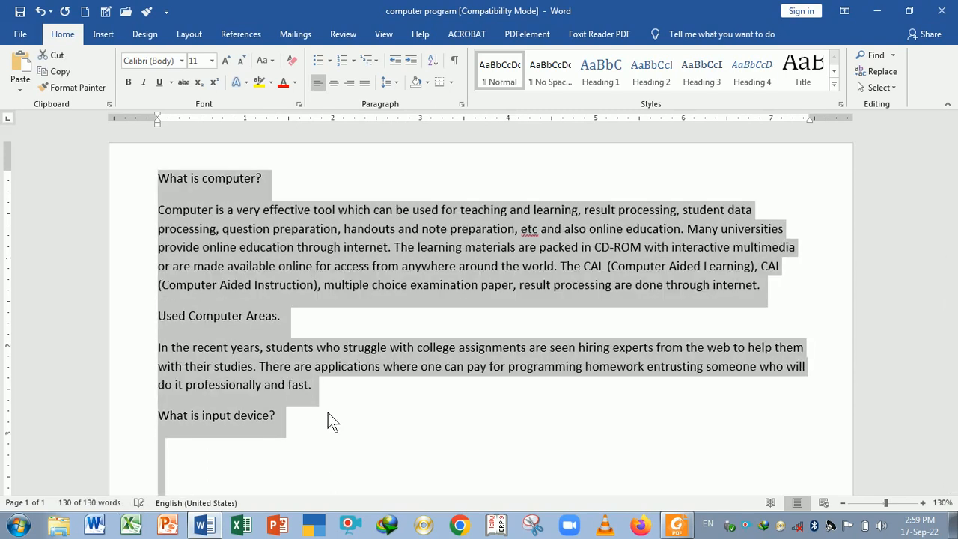
{"action": "left_click", "coordinate": [328, 412]}
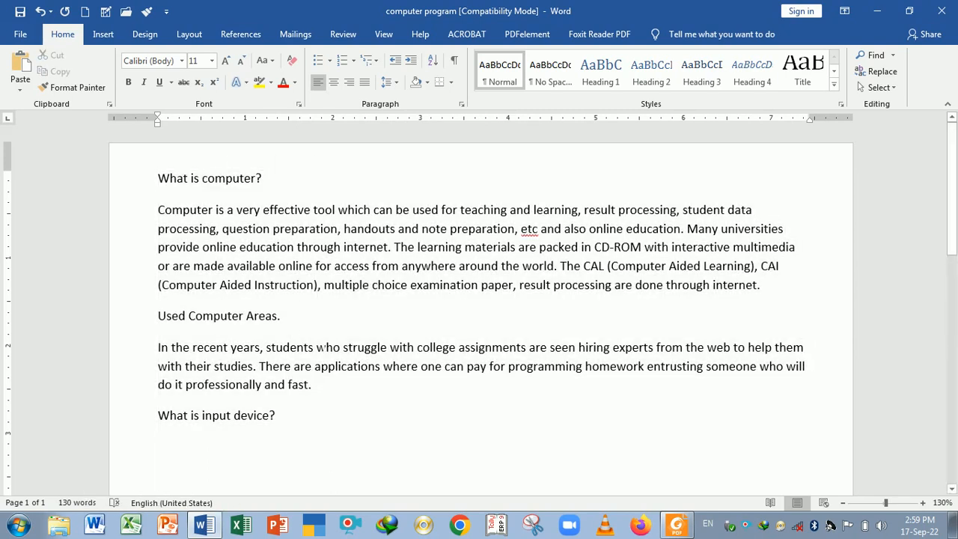
- Check the Change Case entry in Foxit Reader, and cycle the Word paragraph under "Used Computer Areas." through letter cases, ending in lowercase
{"action": "key", "text": "alt+Tab"}
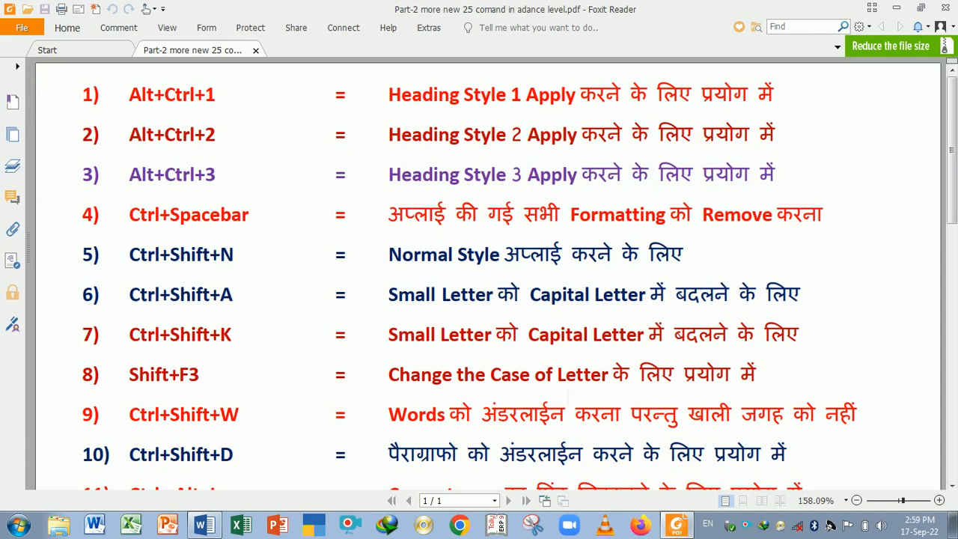
{"action": "key", "text": "alt+Tab"}
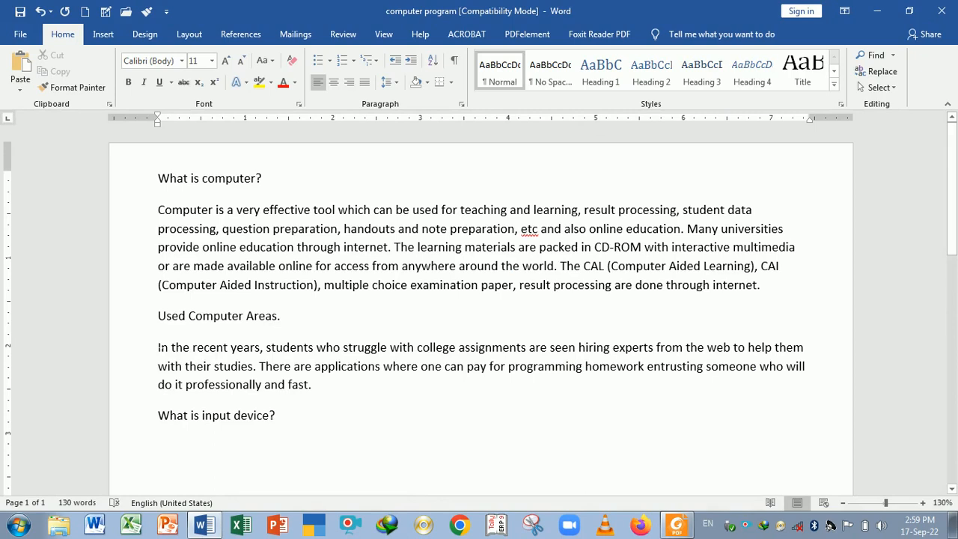
{"action": "left_click_drag", "start_coordinate": [158, 347], "coordinate": [346, 384]}
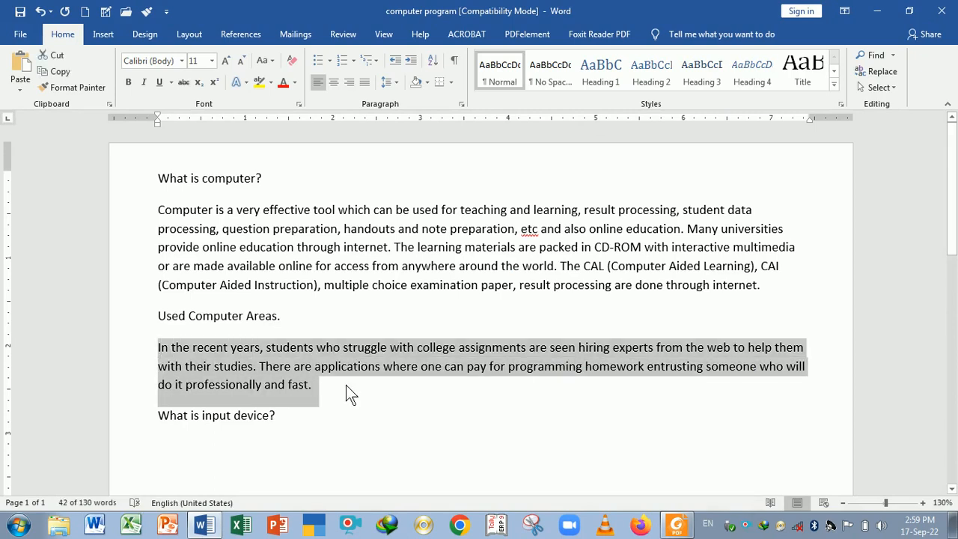
{"action": "key", "text": "shift+F3"}
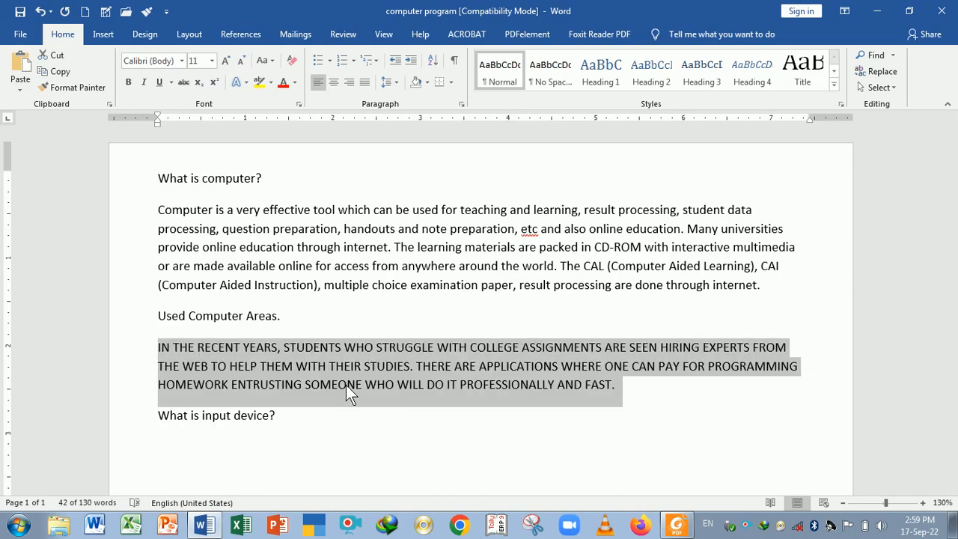
{"action": "key", "text": "shift+F3"}
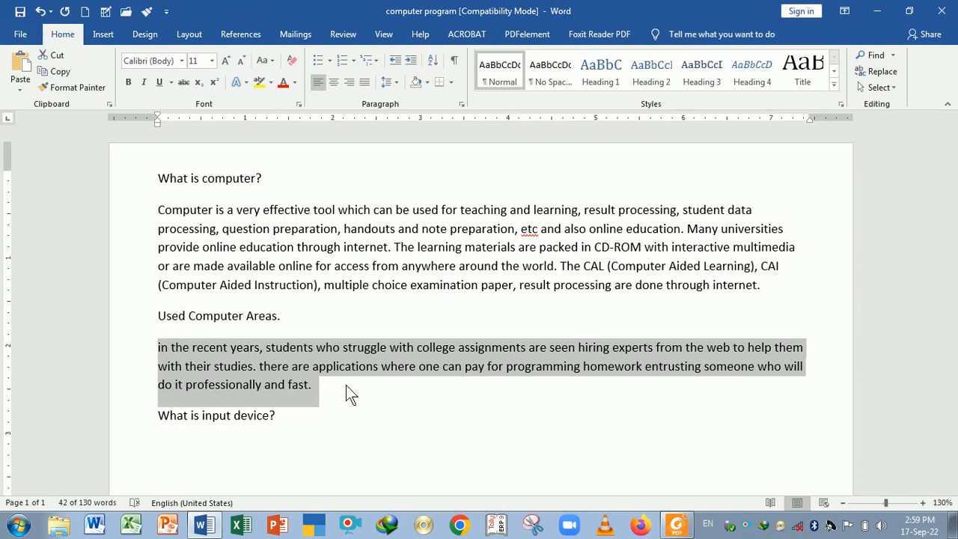
{"action": "key", "text": "shift+F3"}
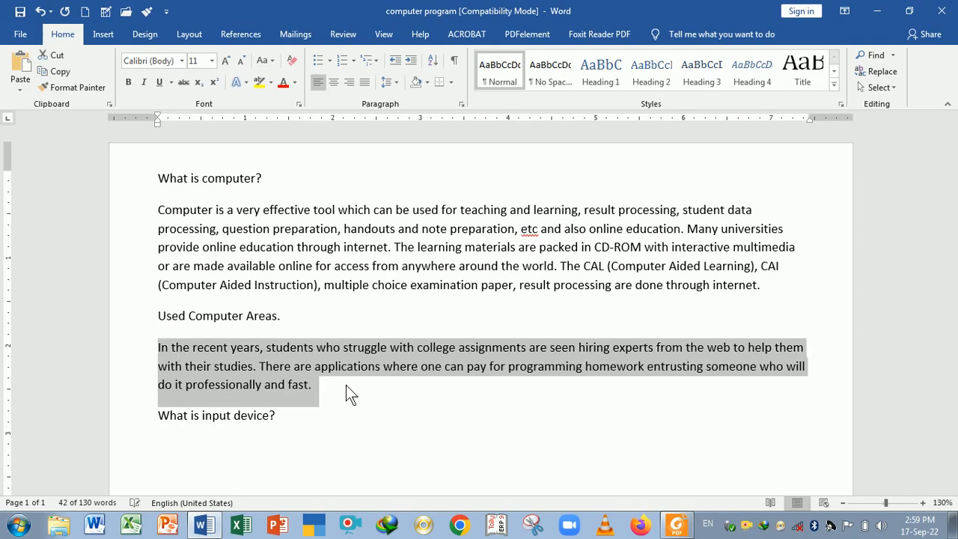
{"action": "key", "text": "shift+F3"}
{"action": "key", "text": "shift+F3"}
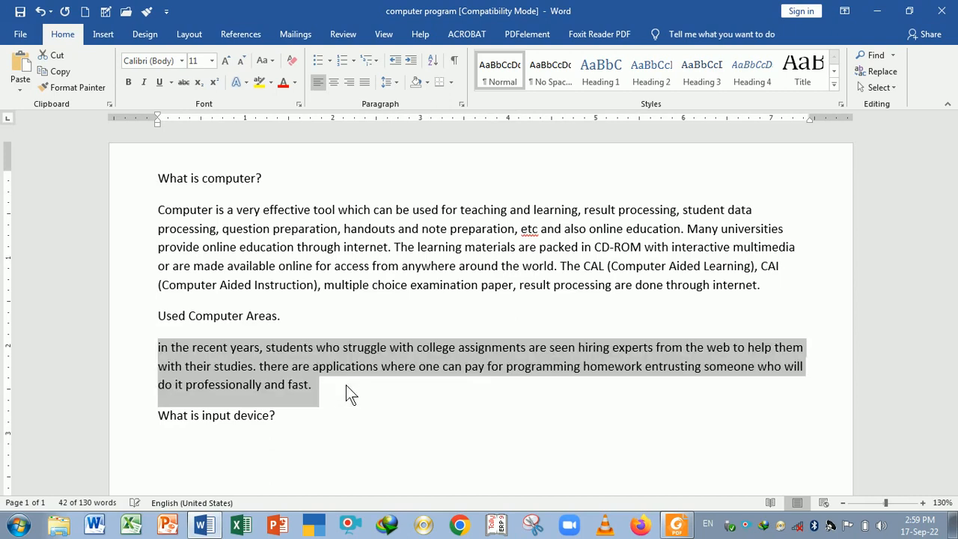
{"action": "key", "text": "shift+F3"}
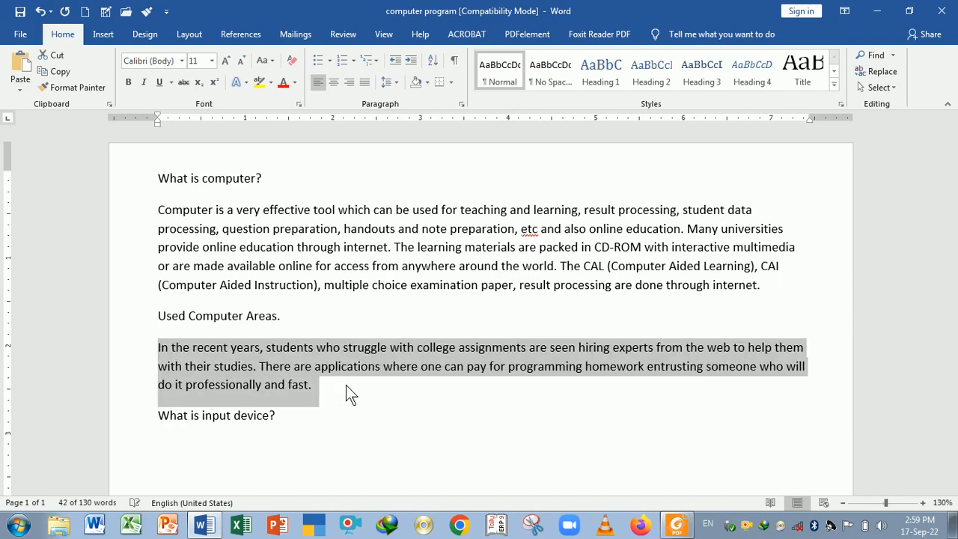
{"action": "key", "text": "shift+F3"}
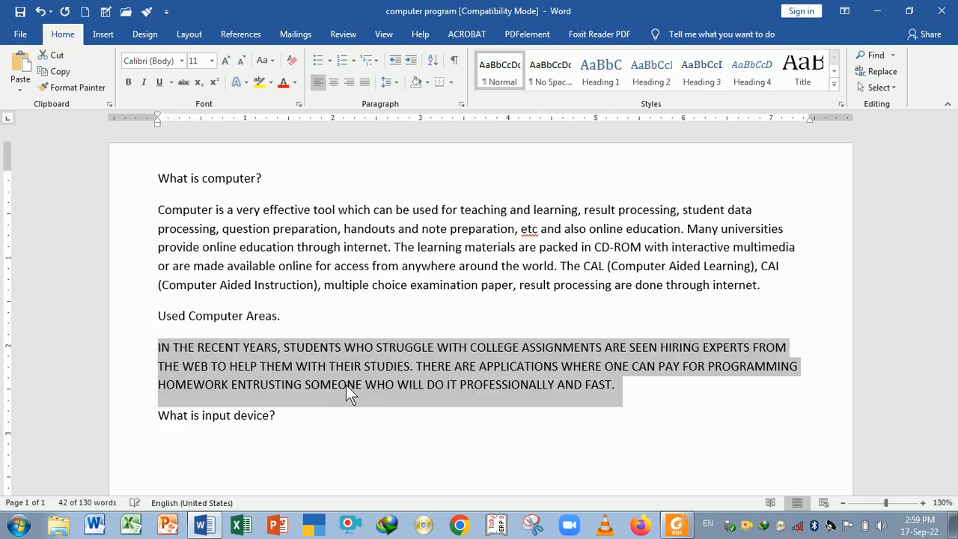
{"action": "key", "text": "shift+F3"}
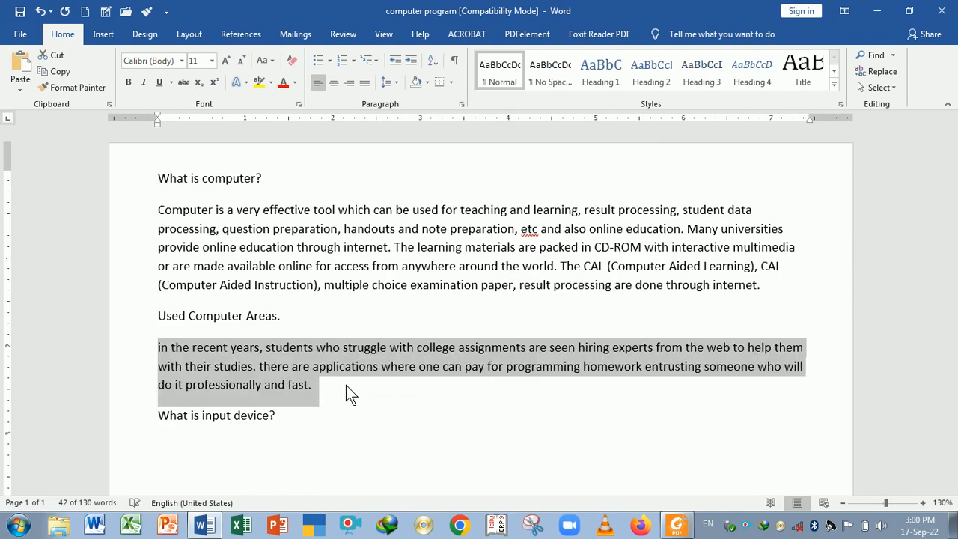
{"action": "left_click", "coordinate": [362, 420]}
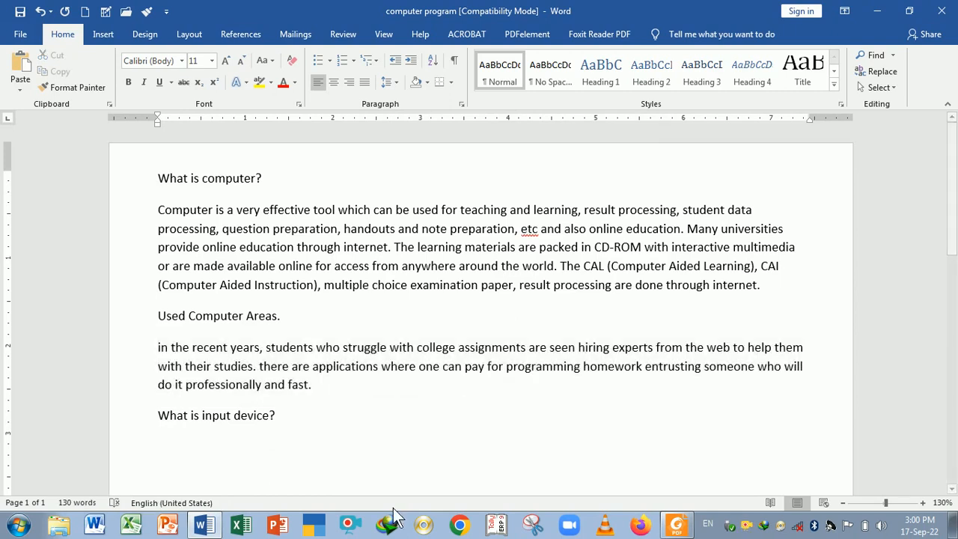
- Switch to Foxit Reader to review the command list from entry 9 (word underlining) onward, and return to the Word document
{"action": "left_click", "coordinate": [202, 524]}
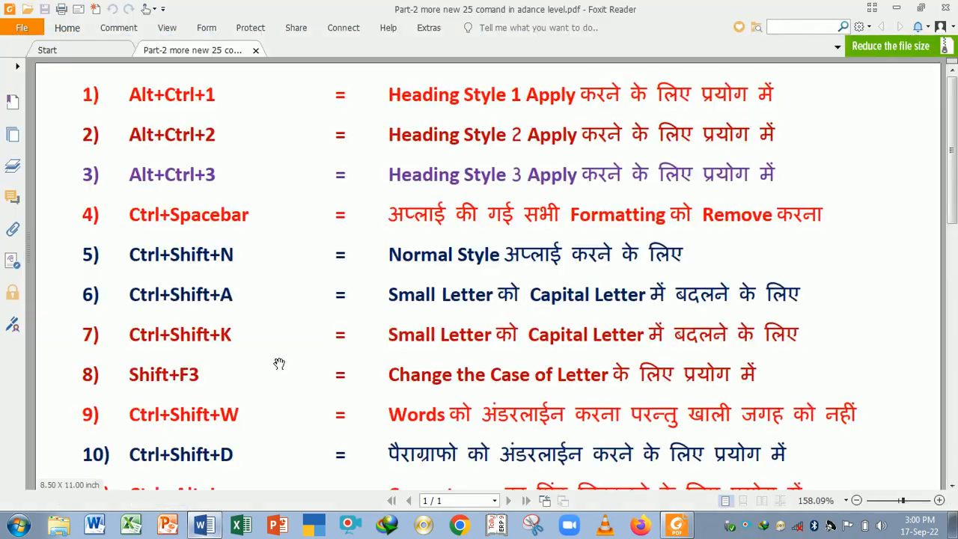
{"action": "left_click", "coordinate": [202, 523]}
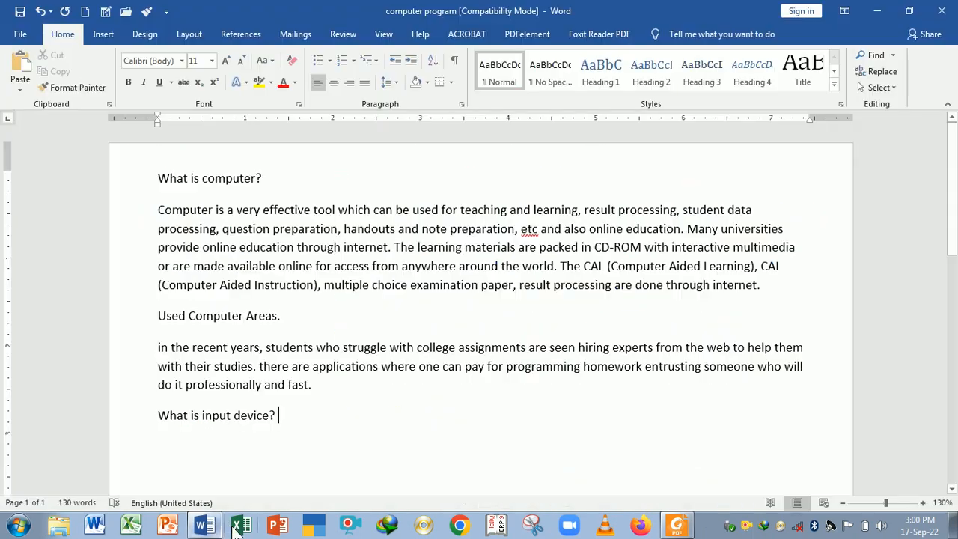
{"action": "left_click", "coordinate": [672, 525]}
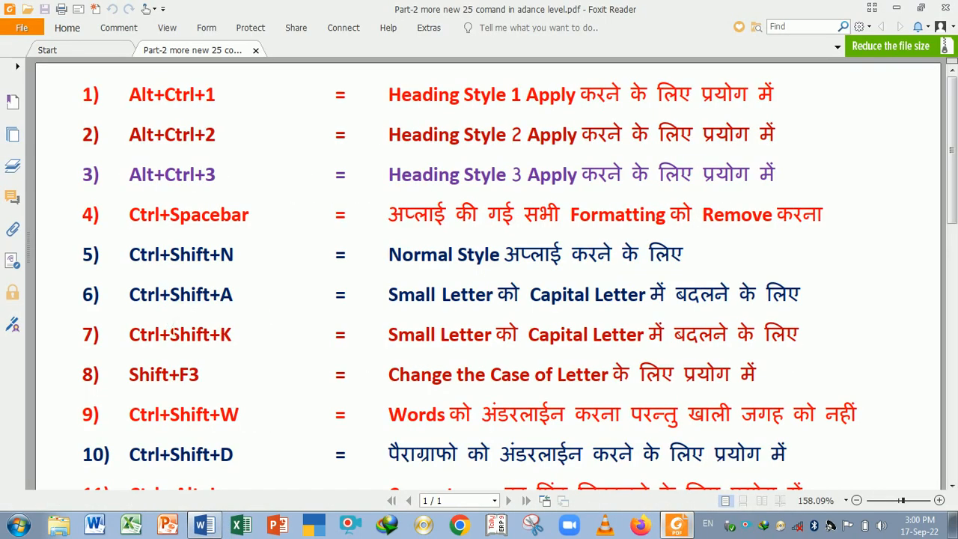
{"action": "scroll", "coordinate": [175, 329], "scroll_direction": "down", "scroll_amount": 7}
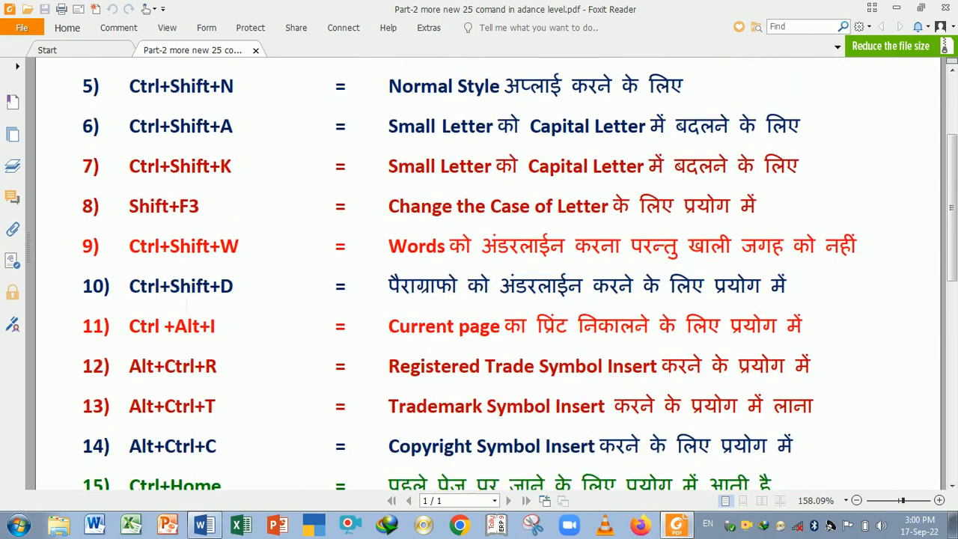
{"action": "scroll", "coordinate": [187, 303], "scroll_direction": "down", "scroll_amount": 1}
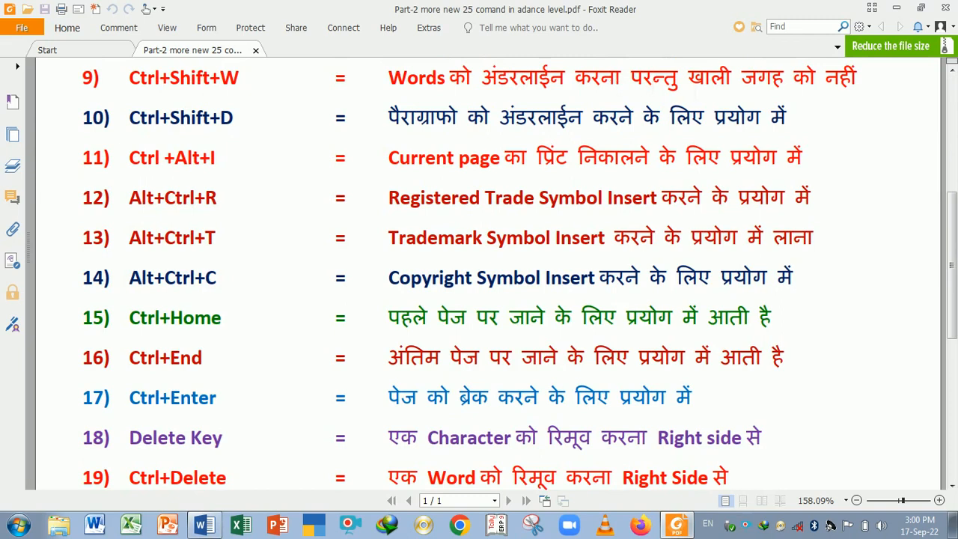
{"action": "key", "text": "alt+Tab"}
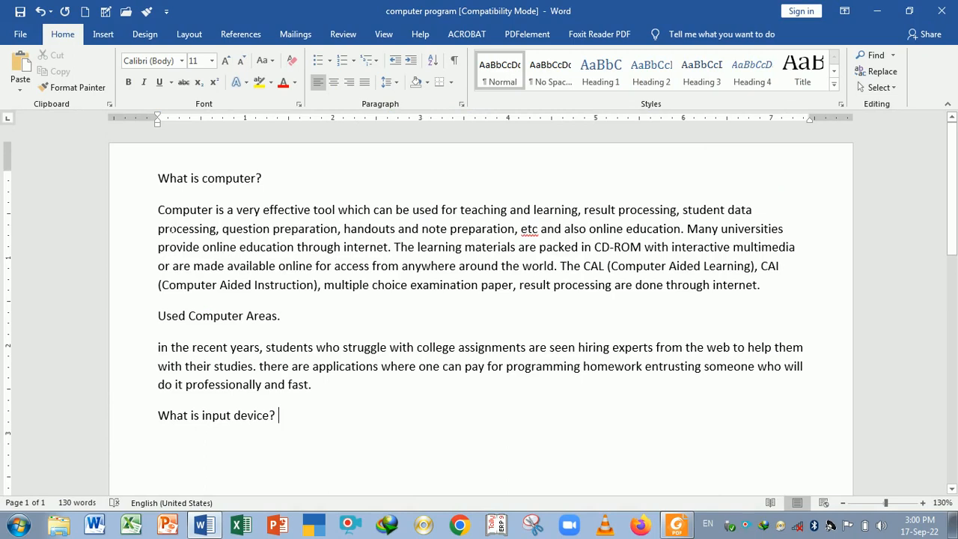
- Apply a words-only underline to the paragraph under "What is computer?"
{"action": "left_click_drag", "start_coordinate": [159, 209], "coordinate": [739, 284]}
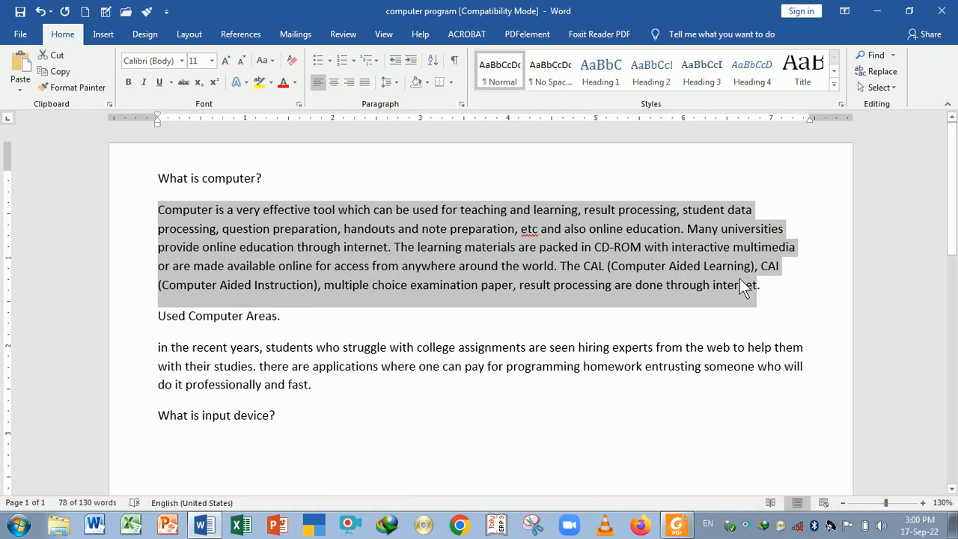
{"action": "key", "text": "ctrl+u"}
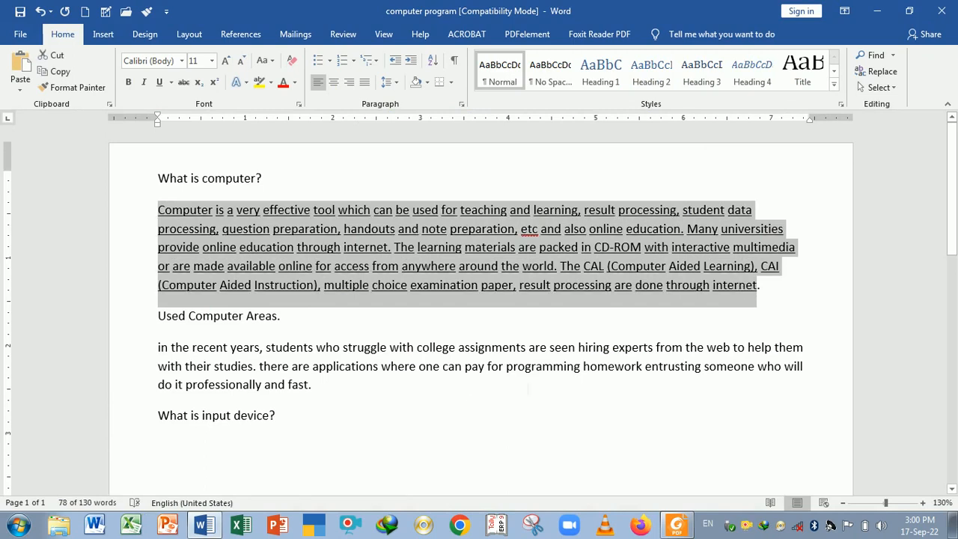
{"action": "left_click", "coordinate": [396, 436]}
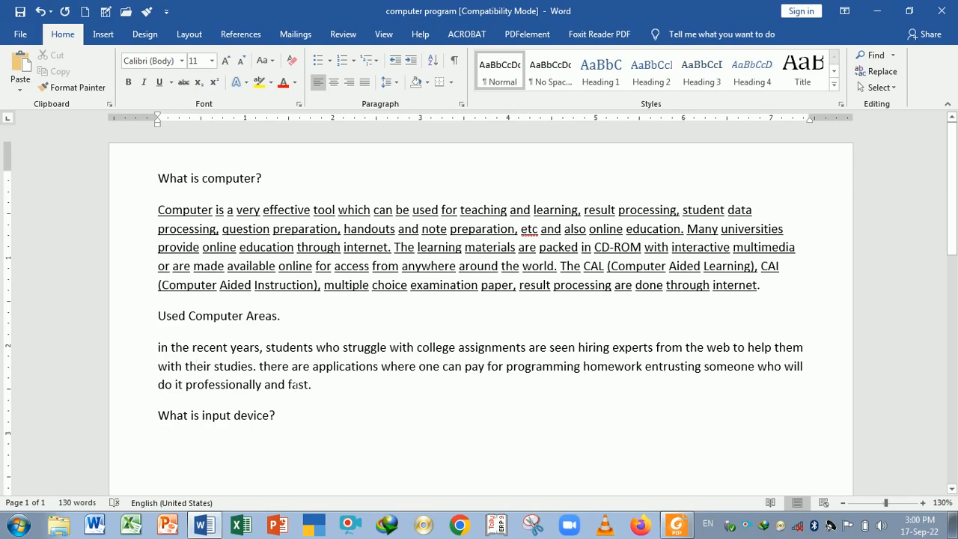
- Try a single continuous underline on the whole paragraph under "Used Computer Areas.", and undo it
{"action": "left_click", "coordinate": [310, 384]}
{"action": "left_click_drag", "start_coordinate": [310, 384], "coordinate": [159, 348]}
{"action": "double_click", "coordinate": [326, 380]}
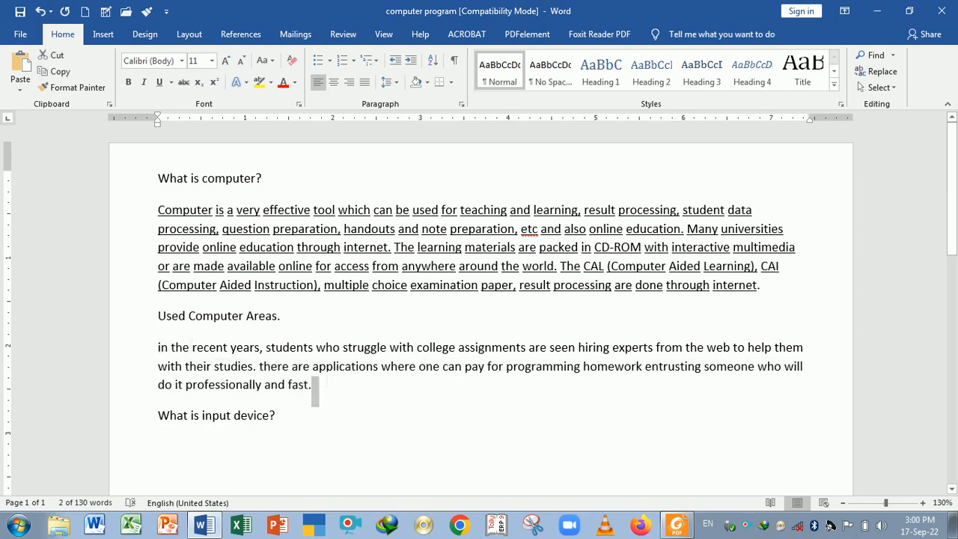
{"action": "triple_click", "coordinate": [315, 369]}
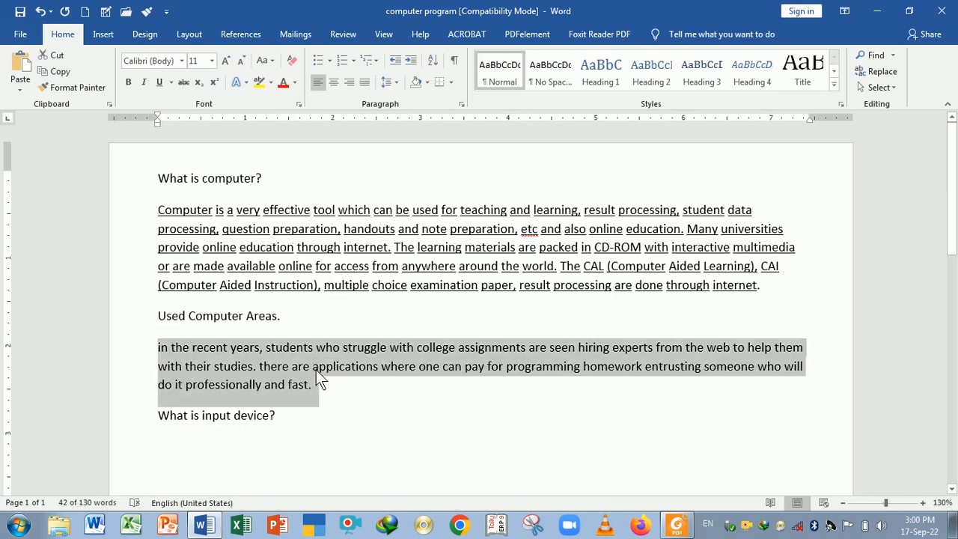
{"action": "key", "text": "ctrl+u"}
{"action": "key", "text": "ctrl+End"}
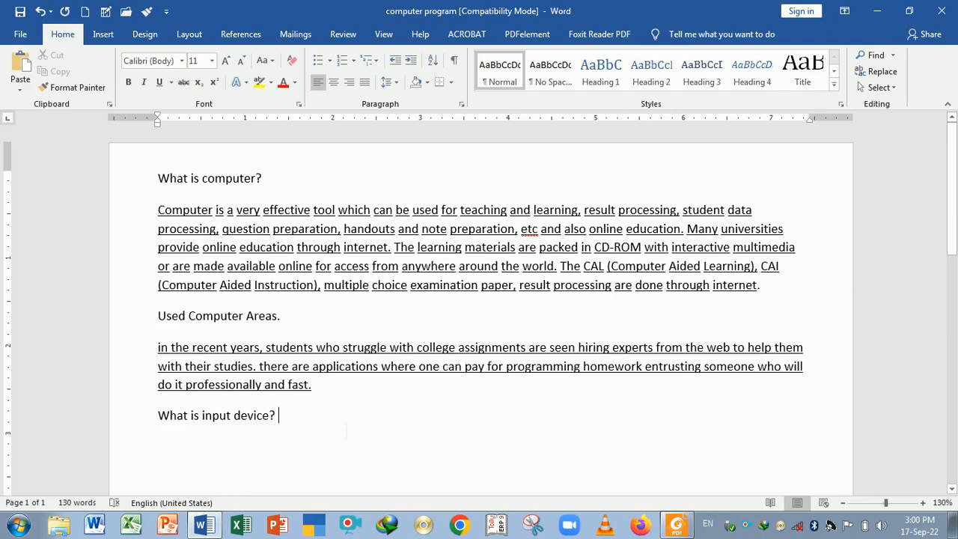
{"action": "key", "text": "ctrl+z"}
- Check the paragraph-underlining entry in Foxit Reader, and apply a double underline to the Word paragraph under "Used Computer Areas."
{"action": "key", "text": "alt+Tab"}
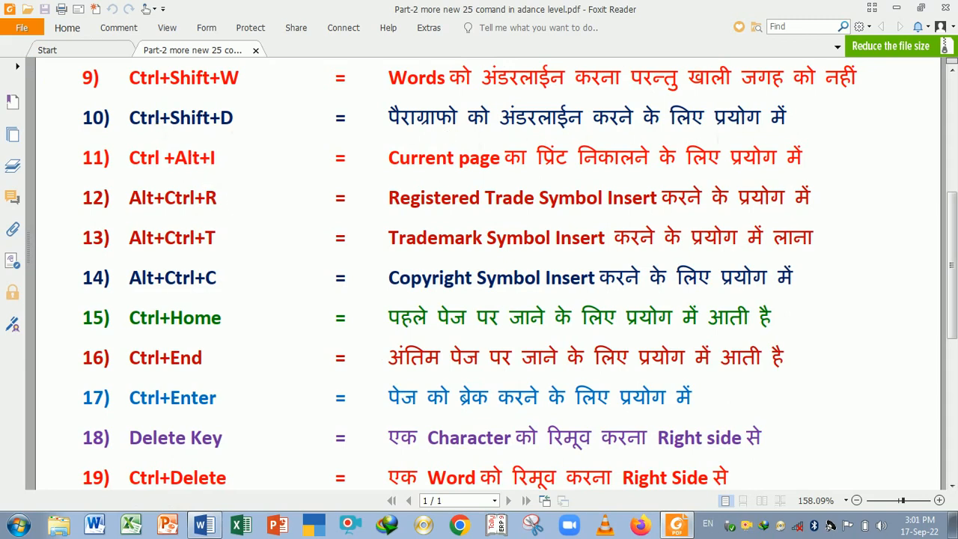
{"action": "key", "text": "alt+Tab"}
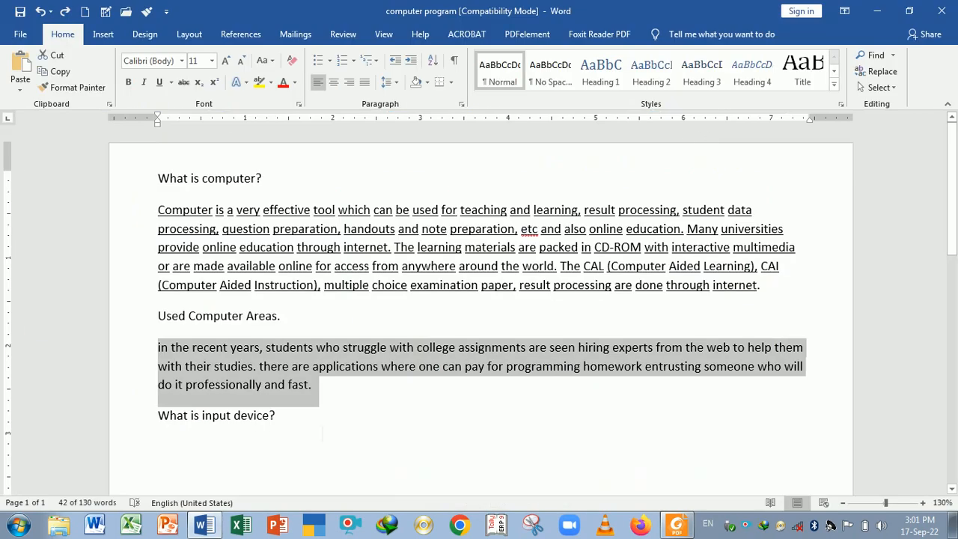
{"action": "left_click", "coordinate": [322, 433]}
{"action": "left_click_drag", "start_coordinate": [158, 347], "coordinate": [313, 390]}
{"action": "key", "text": "ctrl+u"}
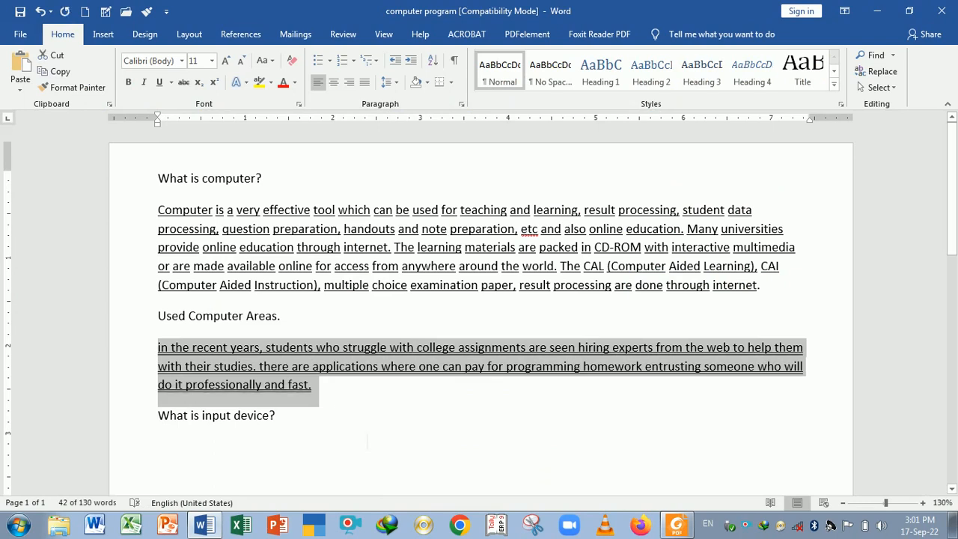
{"action": "left_click", "coordinate": [353, 407]}
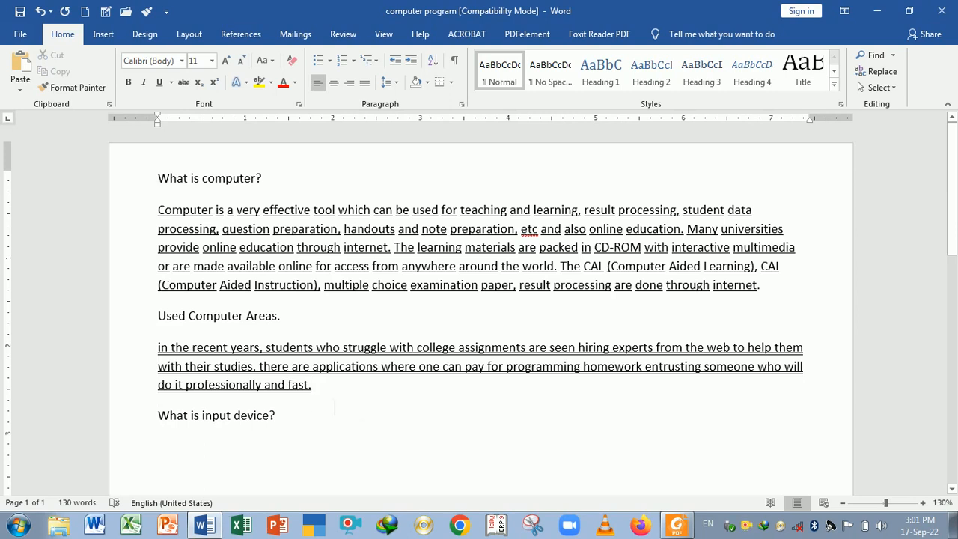
- Check the current-page printing entry in Foxit Reader, and view the Word document's print settings and preview without printing
{"action": "left_click_drag", "start_coordinate": [313, 386], "coordinate": [167, 350]}
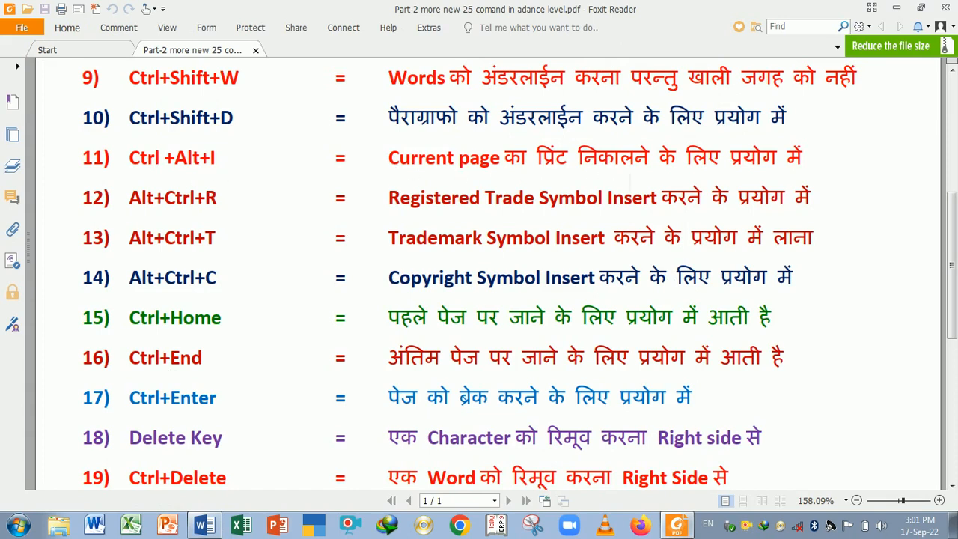
{"action": "key", "text": "alt+Tab"}
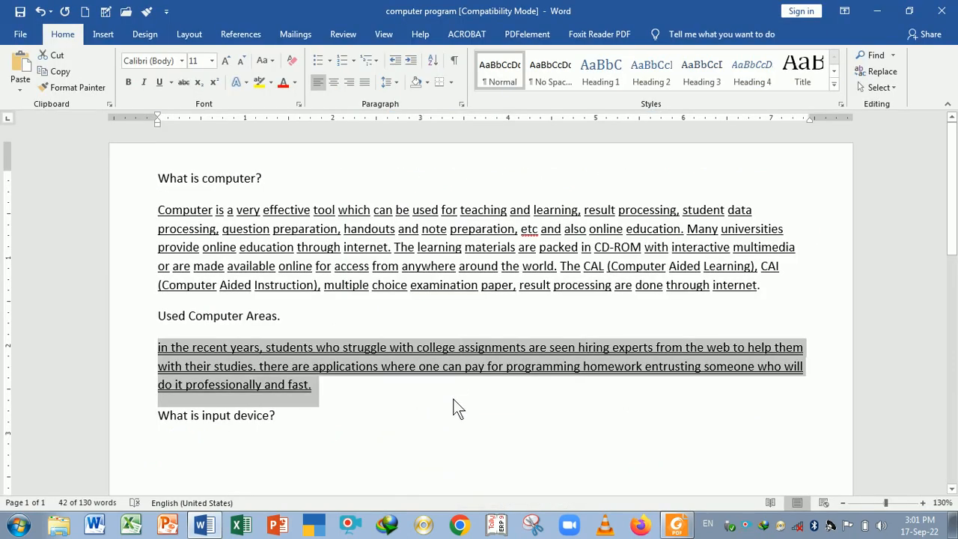
{"action": "left_click", "coordinate": [456, 407]}
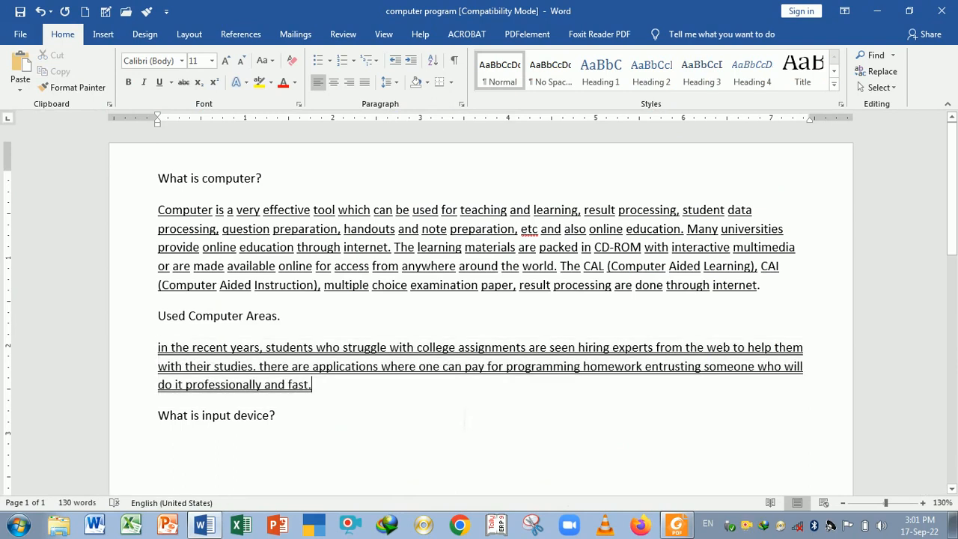
{"action": "key", "text": "ctrl+p"}
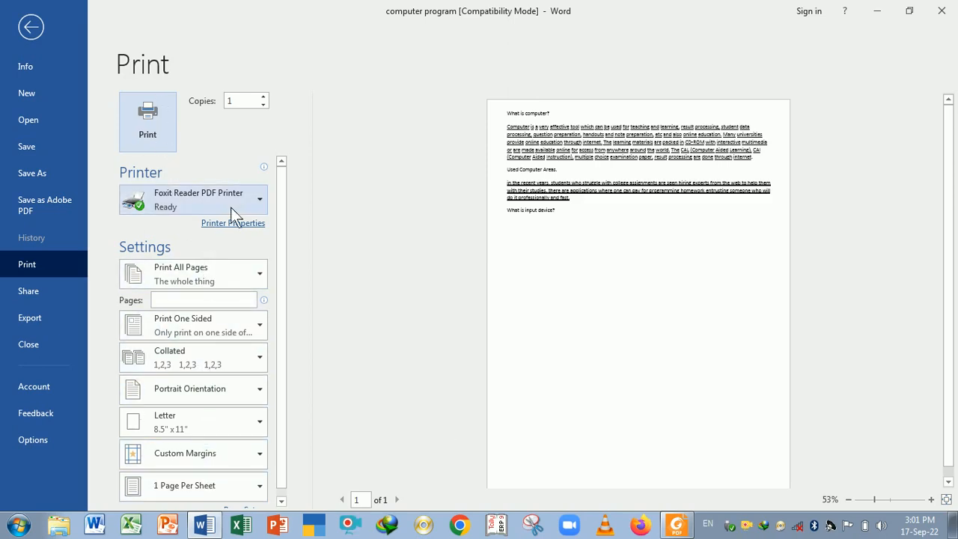
{"action": "left_click", "coordinate": [249, 103]}
{"action": "left_click", "coordinate": [224, 151]}
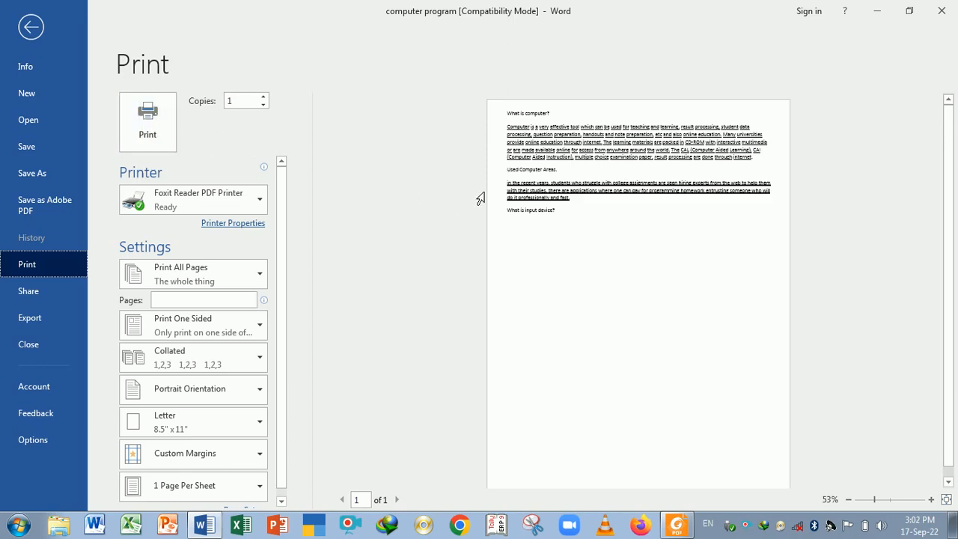
{"action": "key", "text": "Escape"}
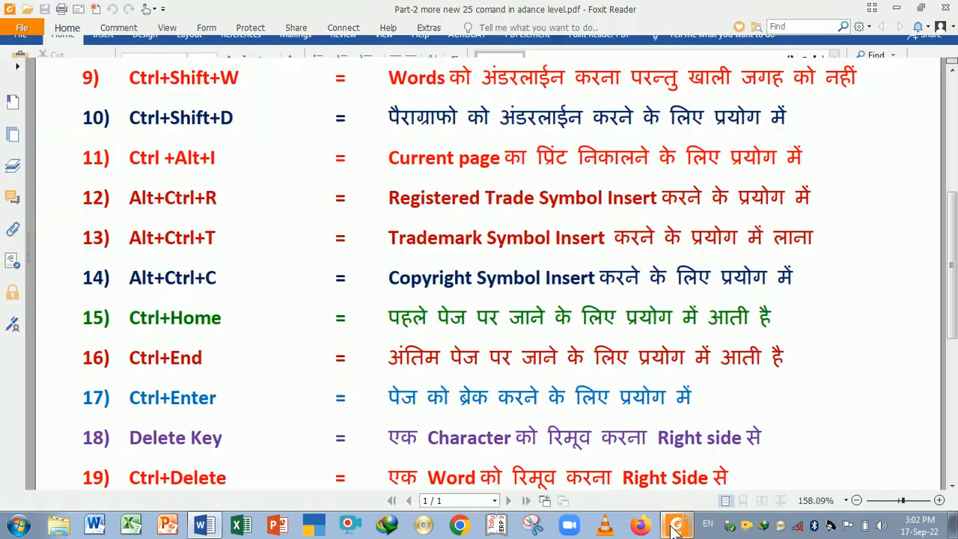
- Consult the Foxit Reader list for the registered symbol, and insert ® on a new line above "What is input device?" in Word
{"action": "left_click", "coordinate": [676, 524]}
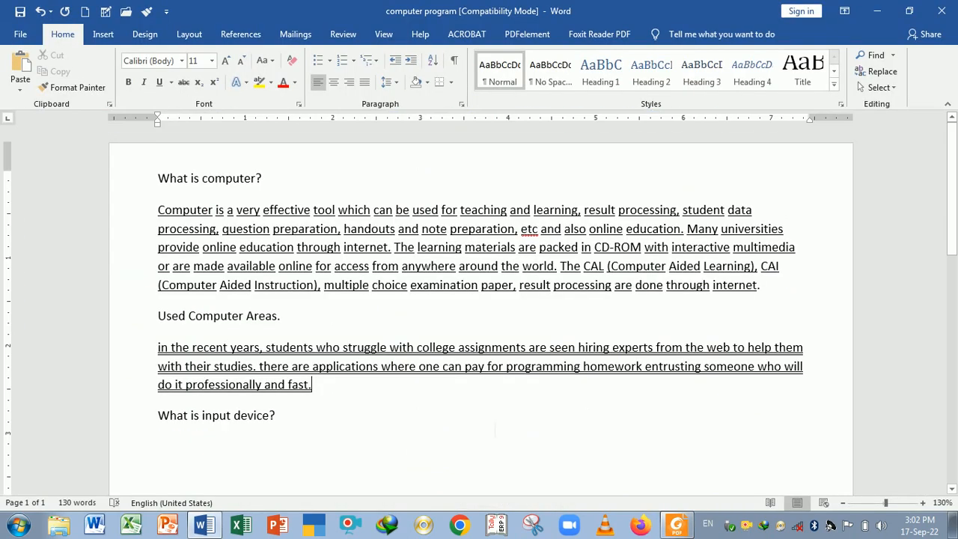
{"action": "key", "text": "Return"}
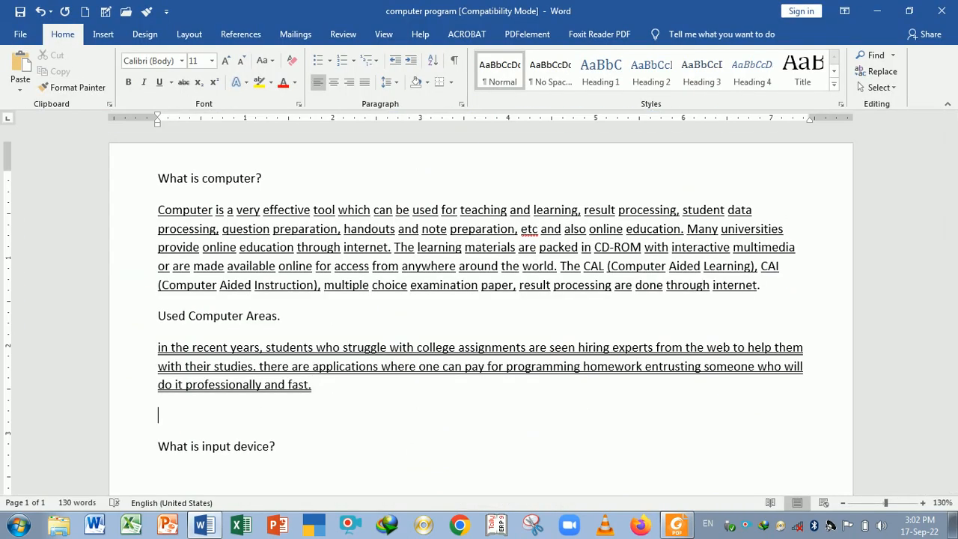
{"action": "key", "text": "ctrl+alt+r"}
{"action": "left_click", "coordinate": [362, 470]}
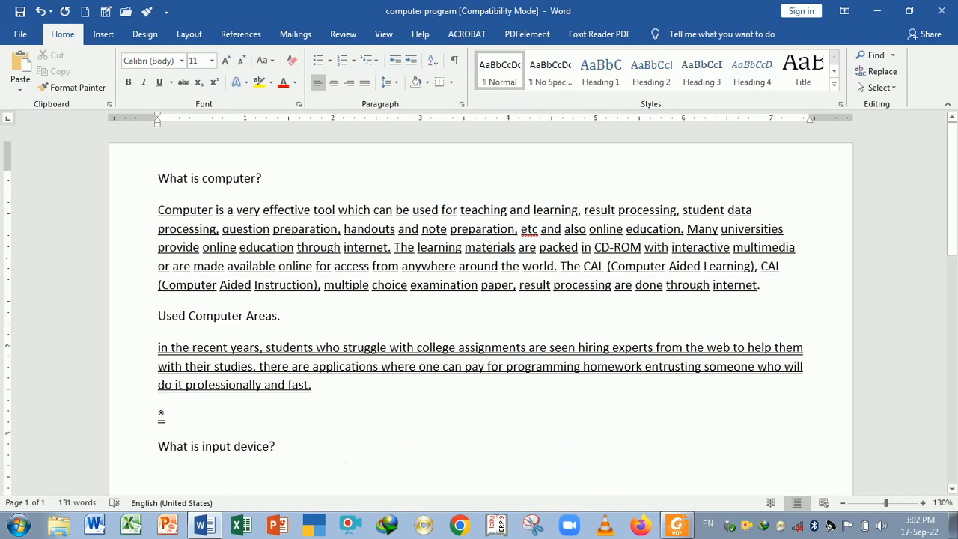
- Enlarge the ® symbol to 72 pt and remove its double underline
{"action": "triple_click", "coordinate": [171, 424]}
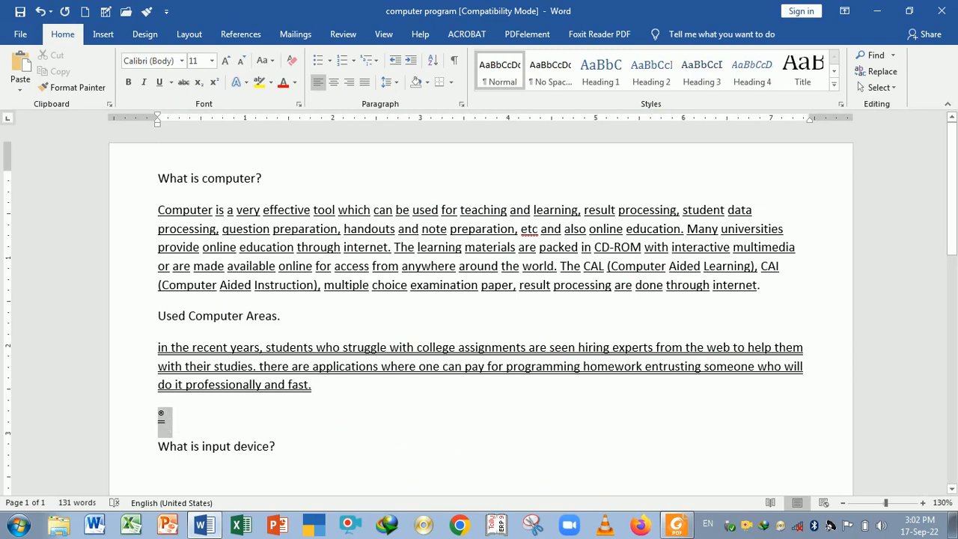
{"action": "left_click", "coordinate": [228, 60]}
{"action": "left_click", "coordinate": [228, 60]}
{"action": "left_click", "coordinate": [228, 60]}
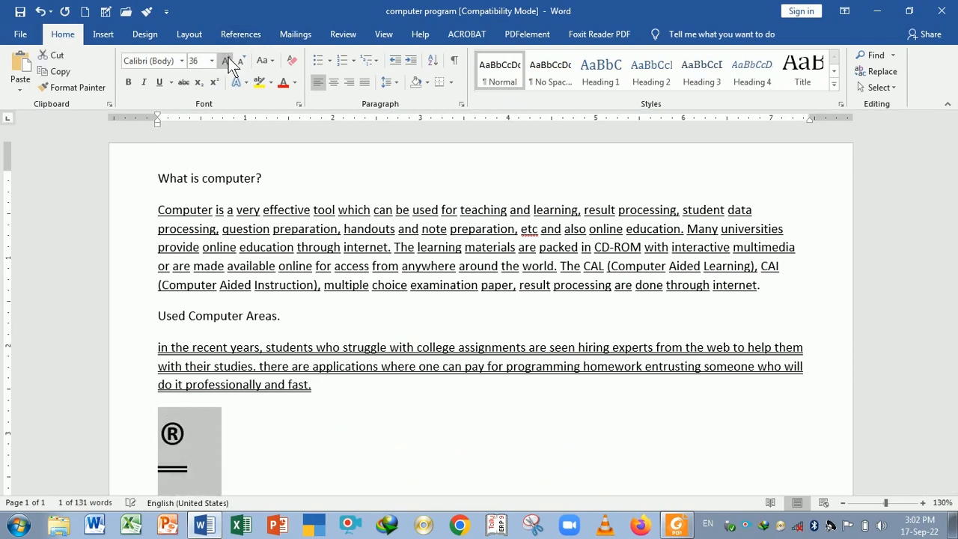
{"action": "left_click", "coordinate": [228, 60]}
{"action": "scroll", "coordinate": [288, 455], "scroll_direction": "down", "scroll_amount": 1}
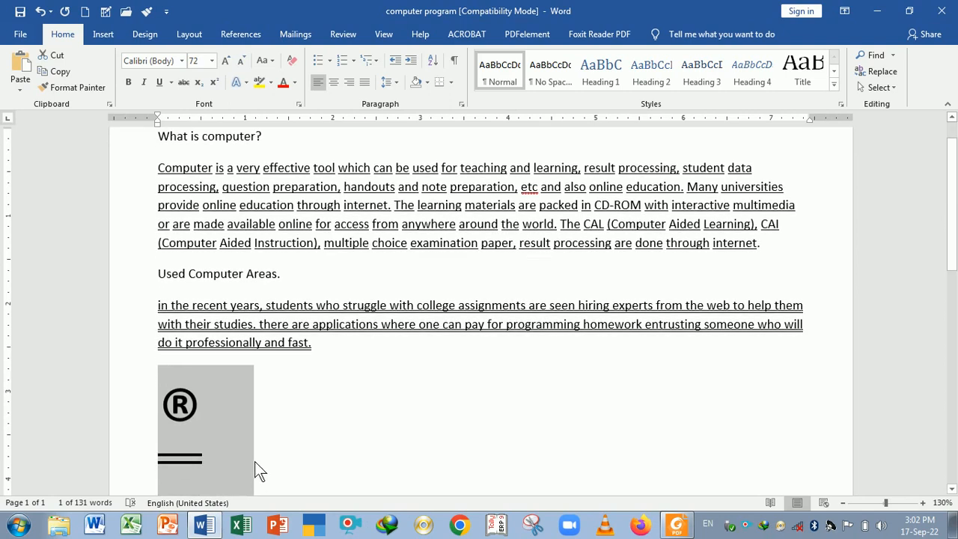
{"action": "key", "text": "ctrl+shift+d"}
{"action": "left_click", "coordinate": [271, 384]}
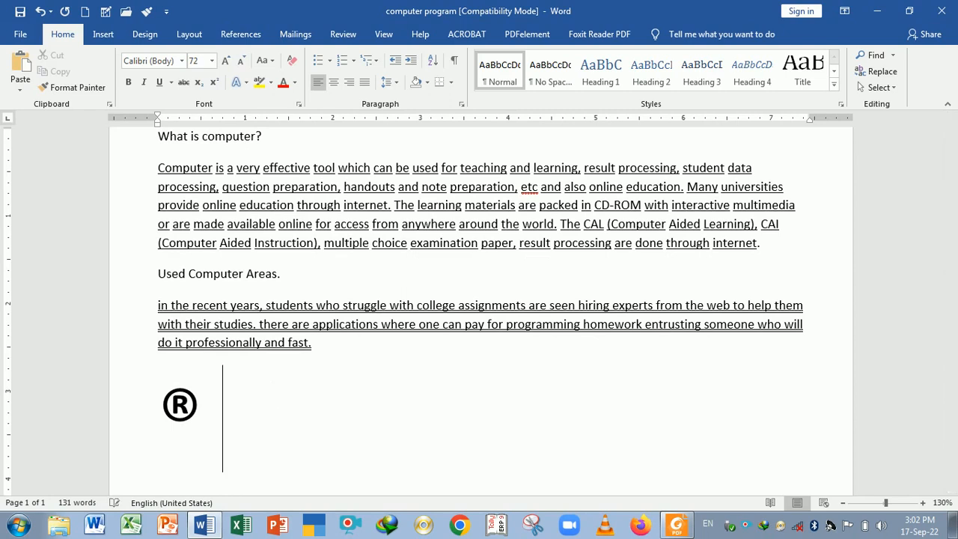
- Check the trademark and copyright entries in Foxit Reader, and insert ™ and © after the ® symbol in Word
{"action": "key", "text": "alt+Tab"}
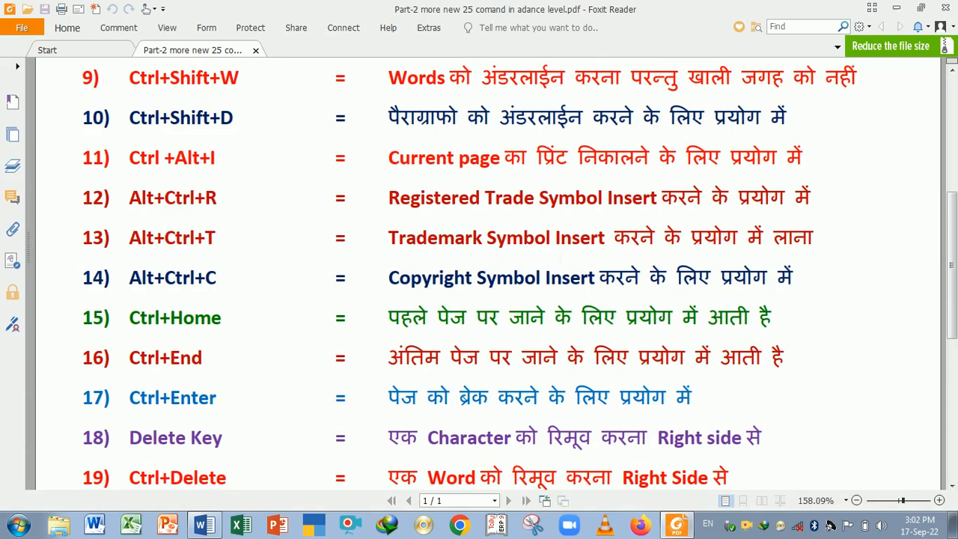
{"action": "key", "text": "alt+Tab"}
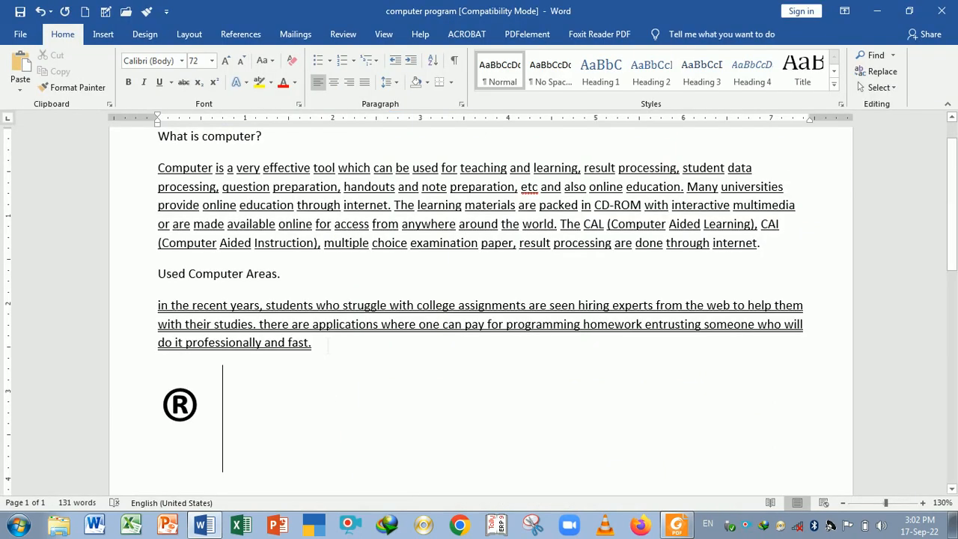
{"action": "key", "text": "ctrl+alt+t"}
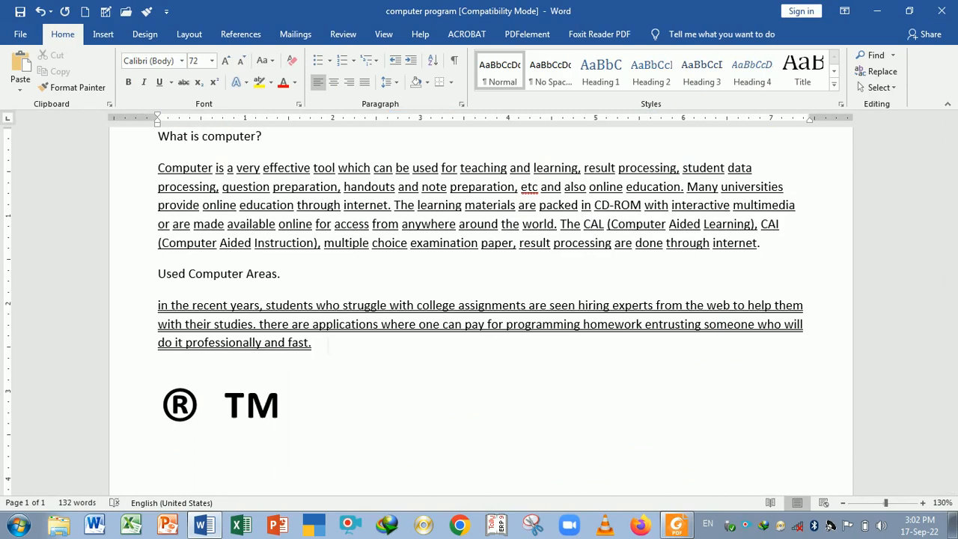
{"action": "key", "text": "ctrl+alt+c"}
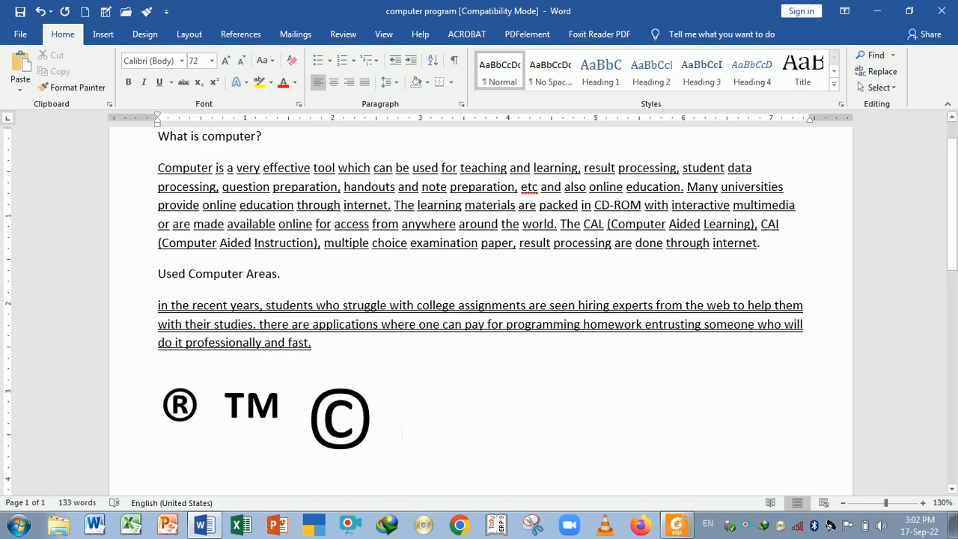
- Switch to Foxit Reader to review the command list from entry 15 (Ctrl+Home) onward, and return to the Word document
{"action": "key", "text": "alt+Tab"}
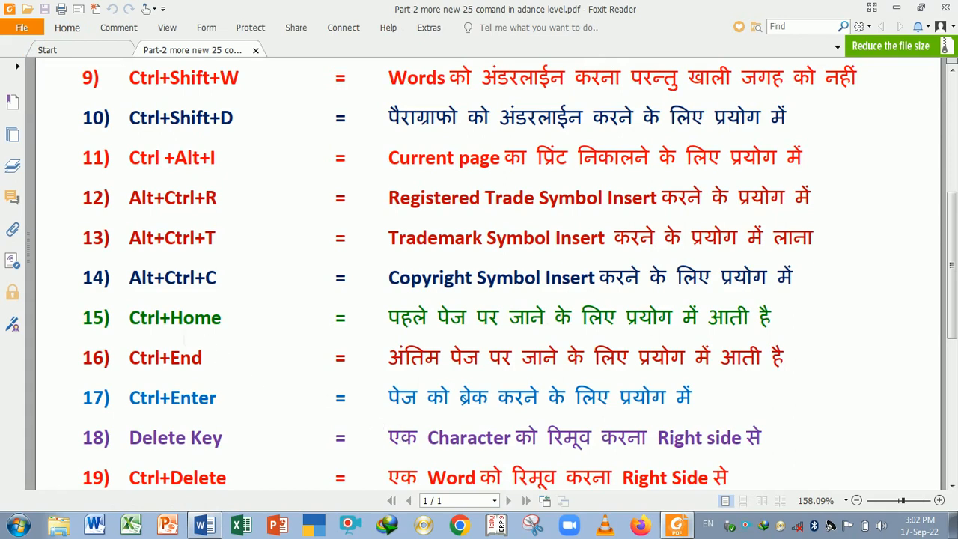
{"action": "scroll", "coordinate": [177, 333], "scroll_direction": "down", "scroll_amount": 1}
{"action": "scroll", "coordinate": [486, 273], "scroll_direction": "down", "scroll_amount": 3}
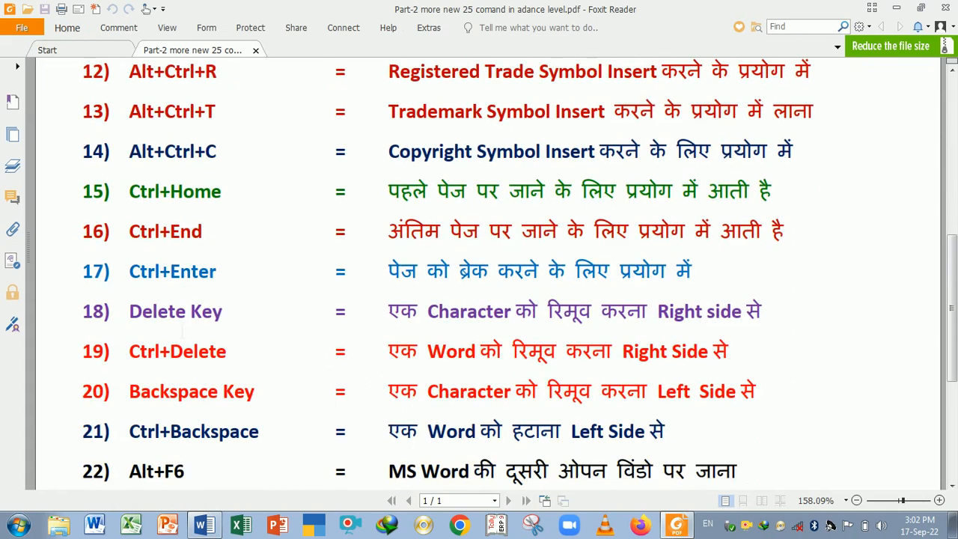
{"action": "scroll", "coordinate": [214, 185], "scroll_direction": "down", "scroll_amount": 1}
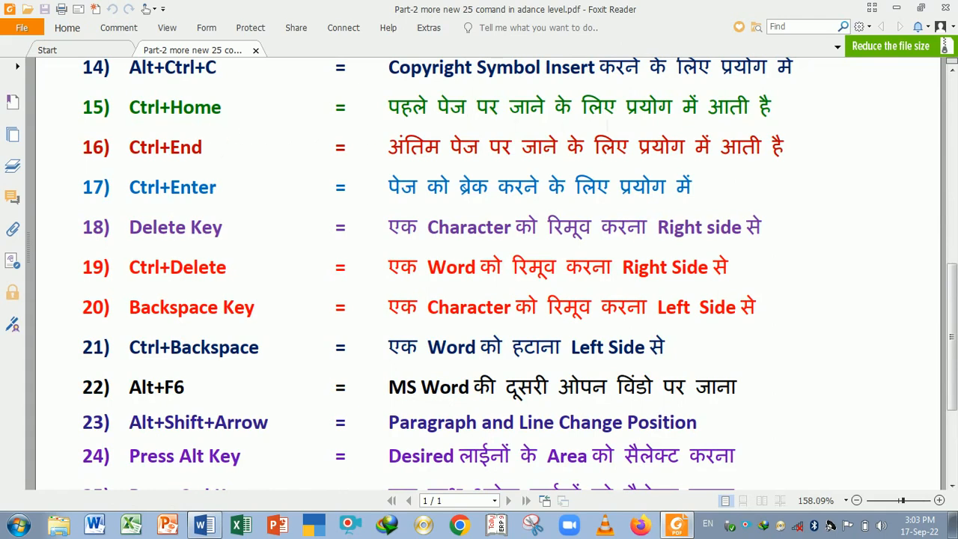
{"action": "key", "text": "alt+Tab"}
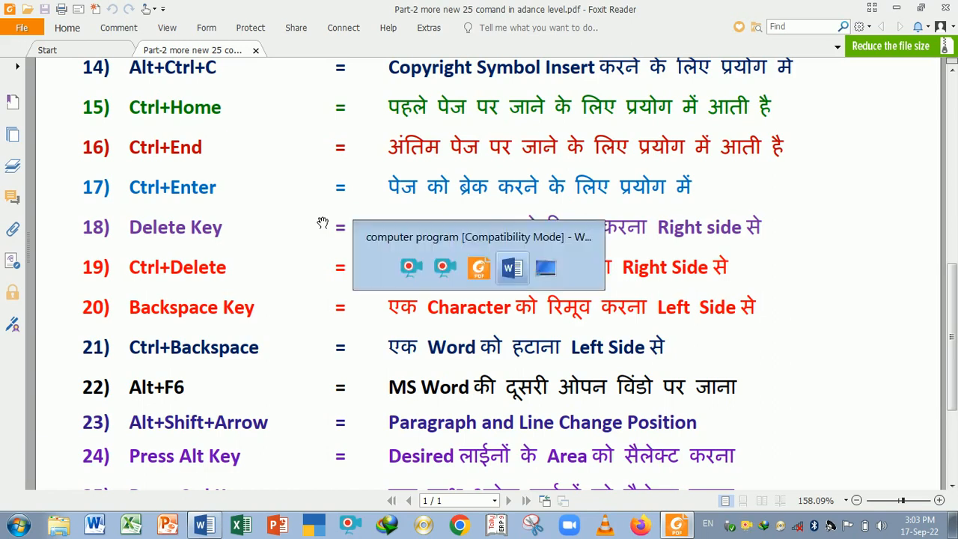
- Copy the entire document content and paste it repeatedly to extend the document over multiple pages
{"action": "scroll", "coordinate": [340, 329], "scroll_direction": "up", "scroll_amount": 1}
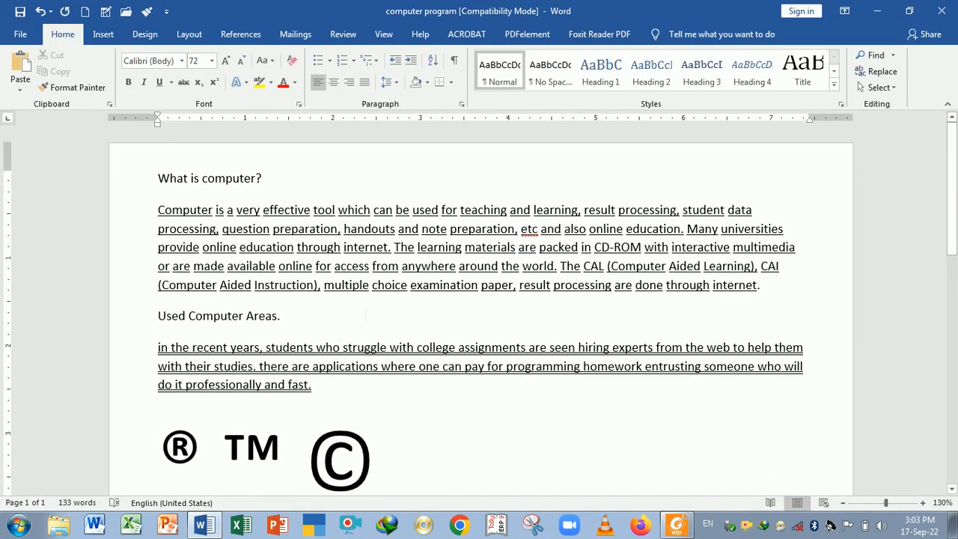
{"action": "key", "text": "ctrl+a"}
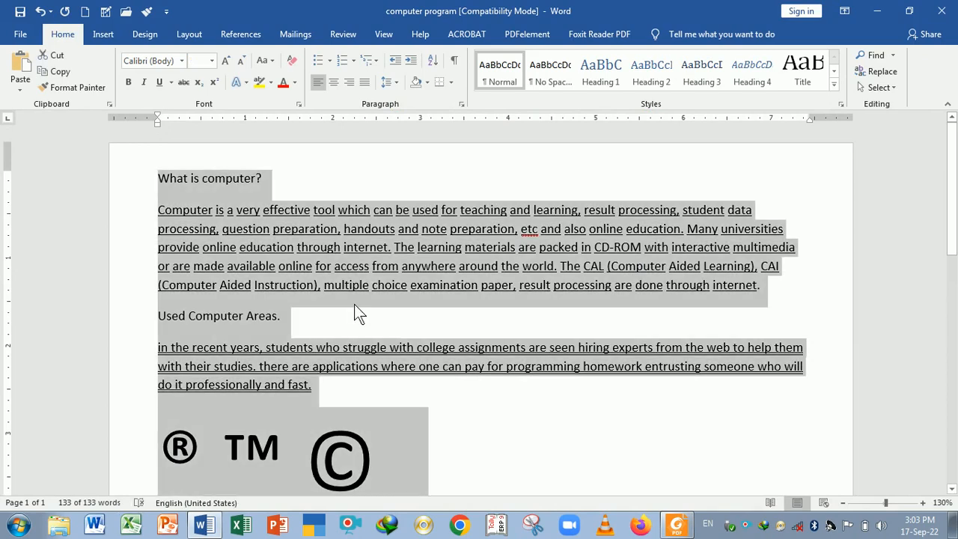
{"action": "key", "text": "ctrl+v"}
{"action": "key", "text": "ctrl+v"}
{"action": "key", "text": "ctrl+v"}
{"action": "key", "text": "ctrl+v"}
{"action": "key", "text": "ctrl+v"}
{"action": "key", "text": "ctrl+v"}
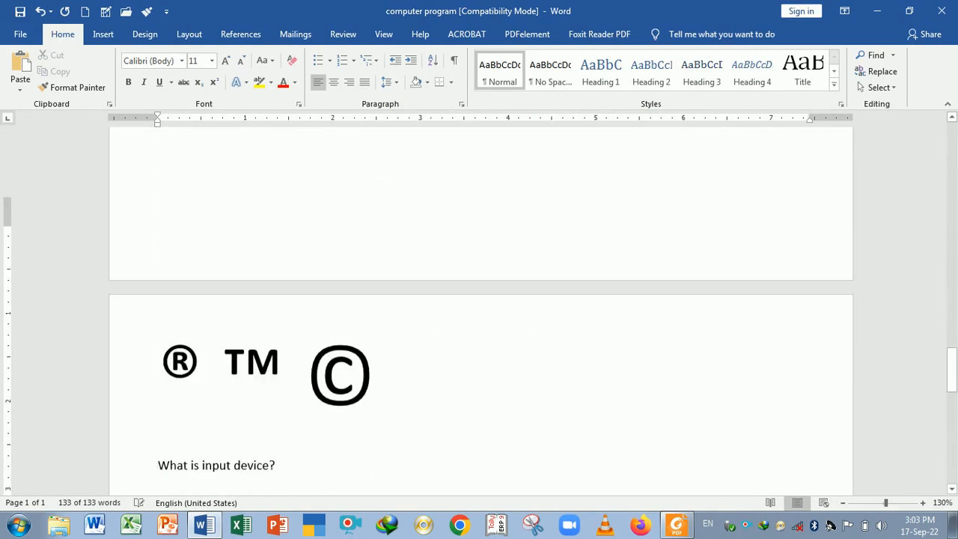
{"action": "key", "text": "ctrl+v"}
{"action": "key", "text": "ctrl+v"}
{"action": "key", "text": "ctrl+v"}
{"action": "key", "text": "ctrl+v"}
{"action": "key", "text": "ctrl+v"}
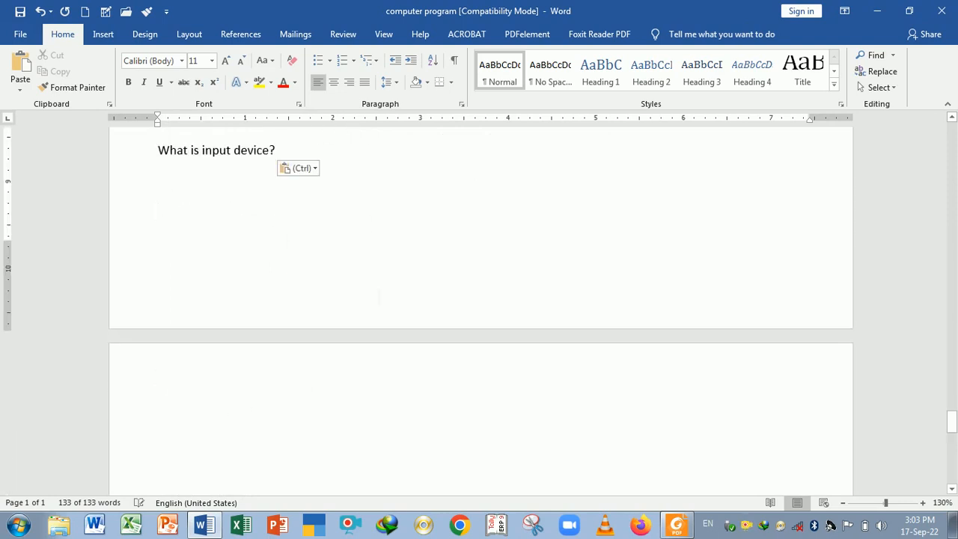
- Look back through the pasted pages and jump to the very beginning of the document
{"action": "scroll", "coordinate": [479, 307], "scroll_direction": "up", "scroll_amount": 7}
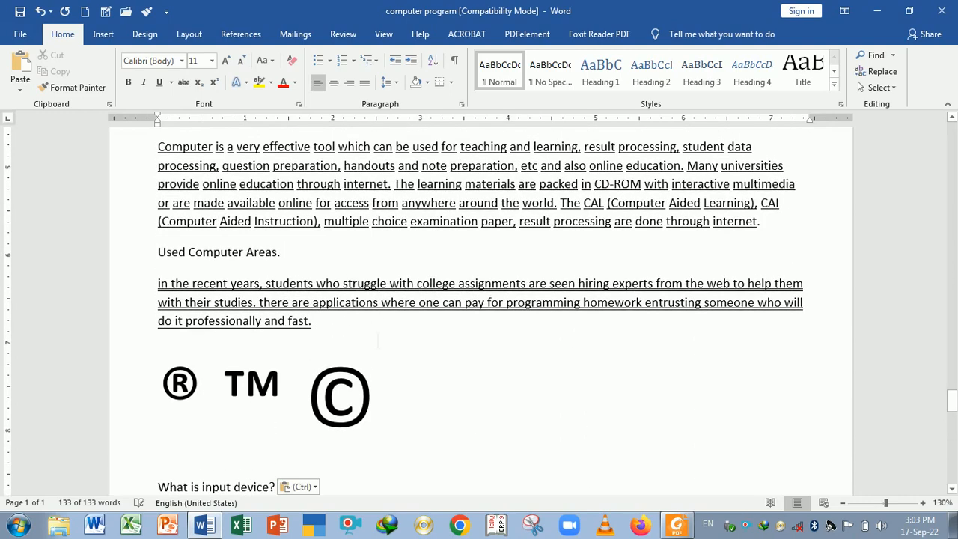
{"action": "left_click", "coordinate": [377, 341]}
{"action": "scroll", "coordinate": [377, 342], "scroll_direction": "up", "scroll_amount": 8}
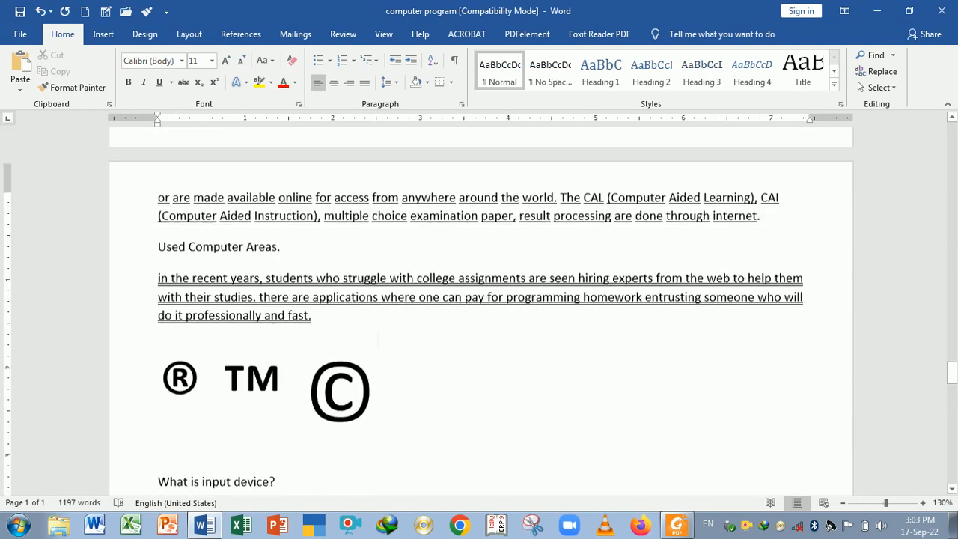
{"action": "scroll", "coordinate": [377, 341], "scroll_direction": "up", "scroll_amount": 8}
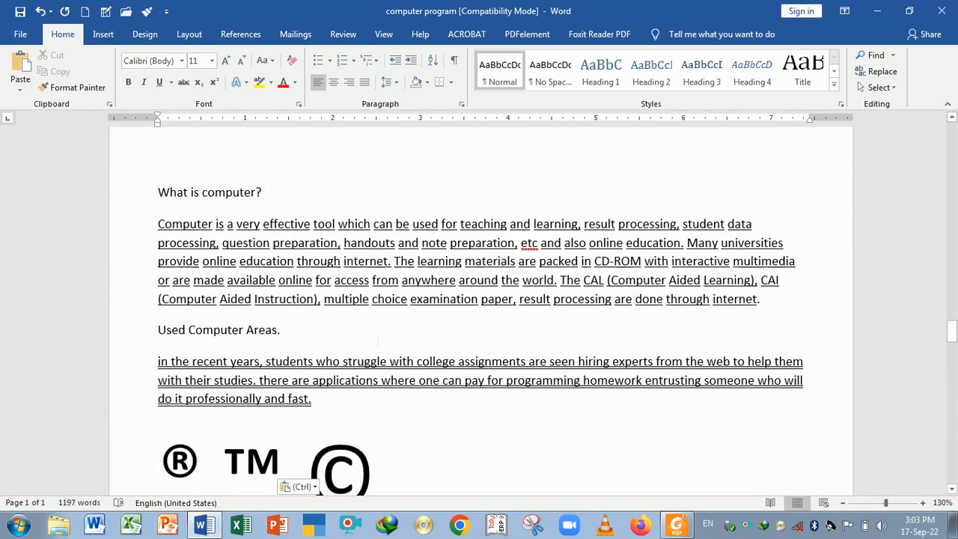
{"action": "scroll", "coordinate": [378, 341], "scroll_direction": "up", "scroll_amount": 8}
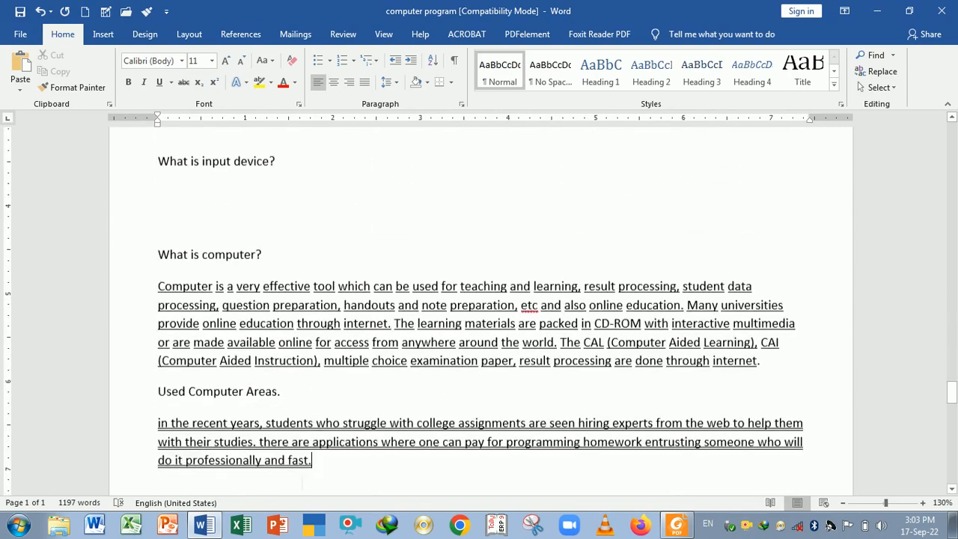
{"action": "scroll", "coordinate": [378, 341], "scroll_direction": "down", "scroll_amount": 8}
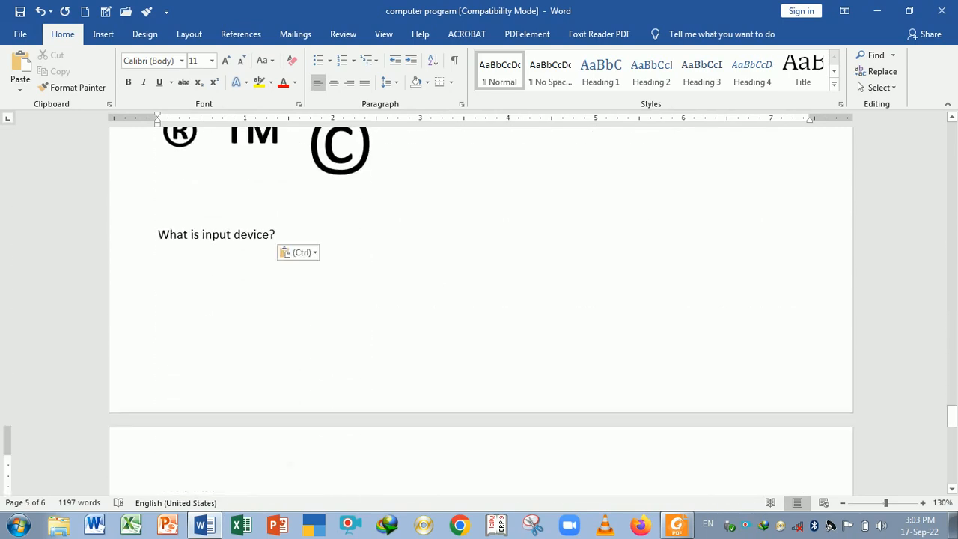
{"action": "scroll", "coordinate": [285, 466], "scroll_direction": "down", "scroll_amount": 1}
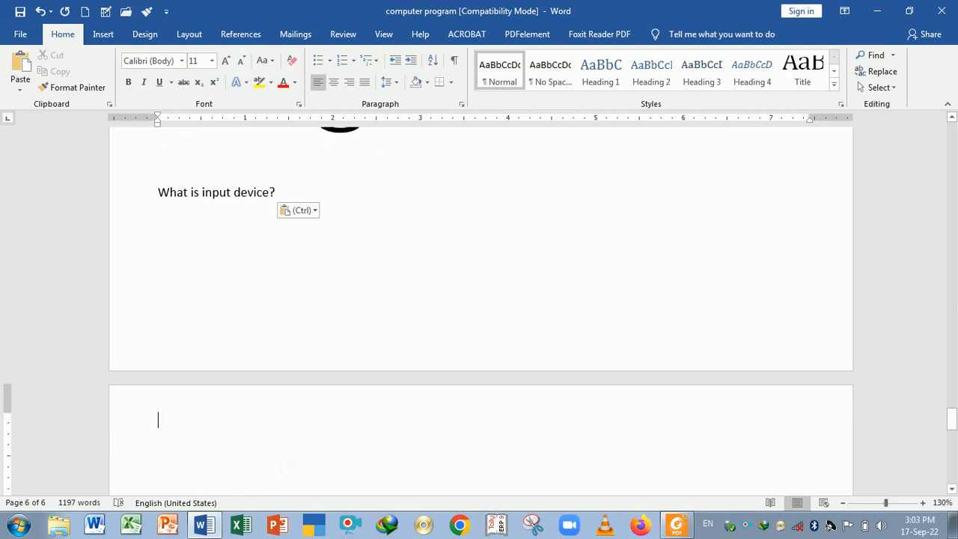
{"action": "key", "text": "ctrl+Home"}
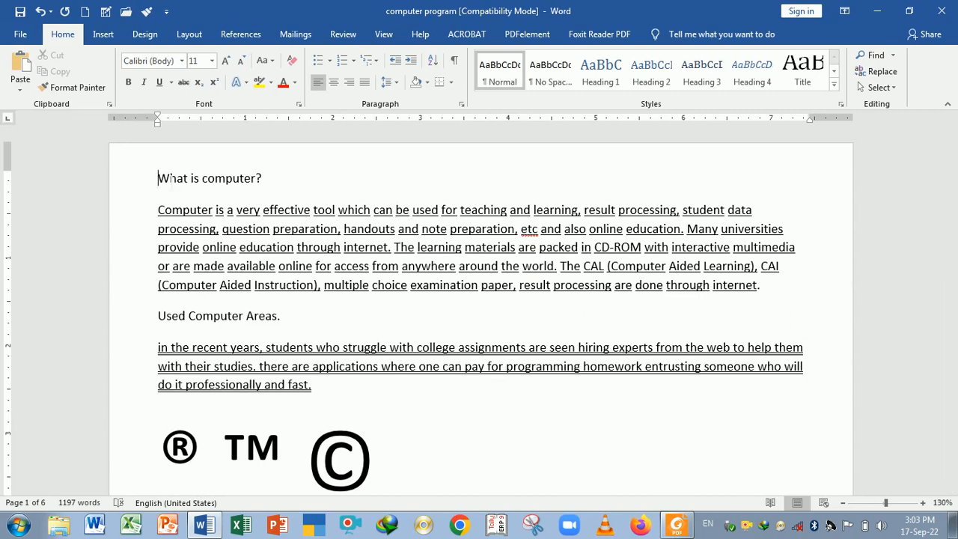
- Jump to the end of the document and look over the pages before it
{"action": "key", "text": "ctrl+Return"}
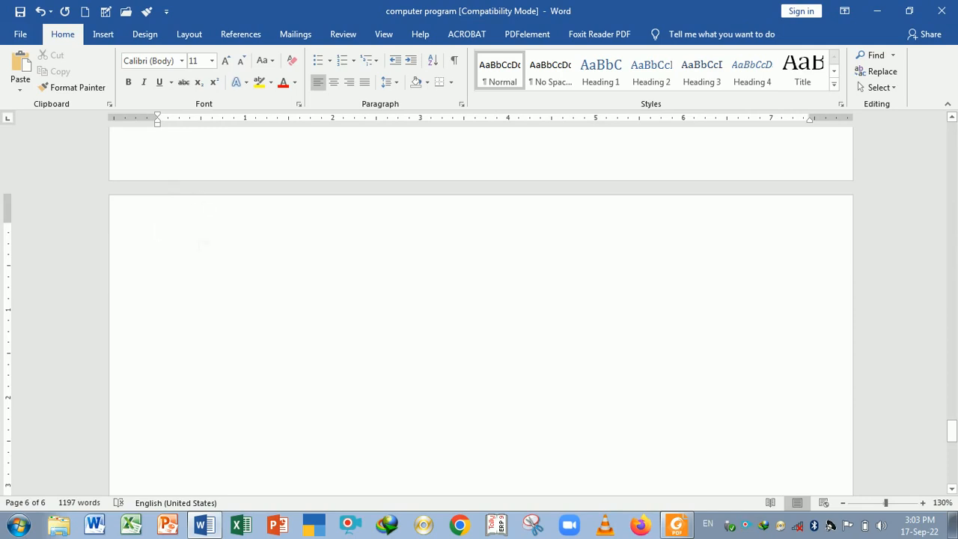
{"action": "scroll", "coordinate": [202, 241], "scroll_direction": "up", "scroll_amount": 6}
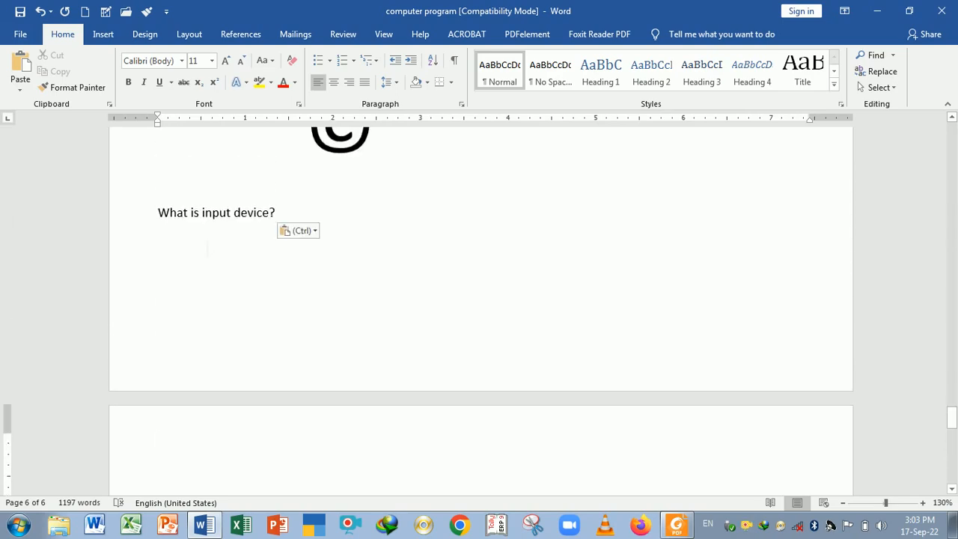
{"action": "scroll", "coordinate": [207, 245], "scroll_direction": "up", "scroll_amount": 17}
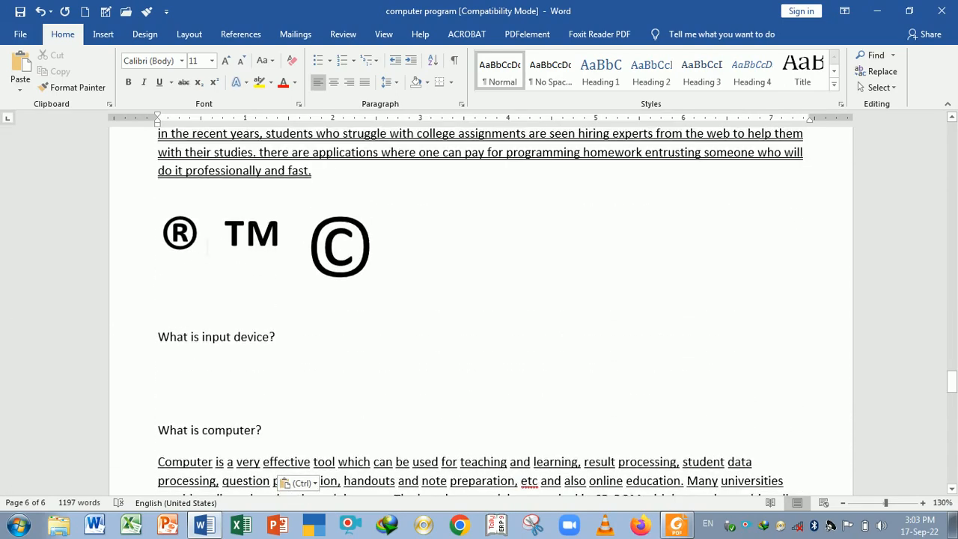
{"action": "scroll", "coordinate": [479, 311], "scroll_direction": "up", "scroll_amount": 15}
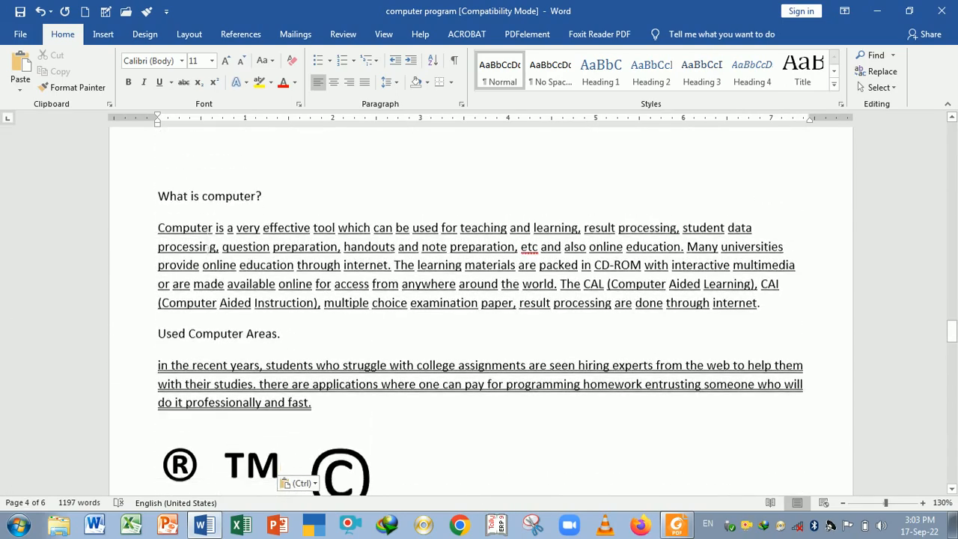
{"action": "scroll", "coordinate": [202, 240], "scroll_direction": "up", "scroll_amount": 2}
{"action": "scroll", "coordinate": [201, 240], "scroll_direction": "down", "scroll_amount": 12}
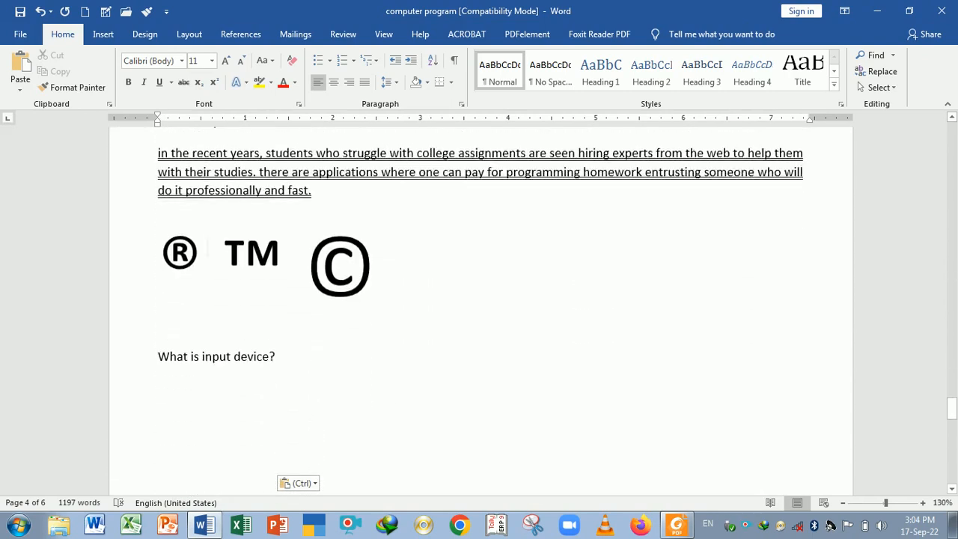
{"action": "scroll", "coordinate": [201, 240], "scroll_direction": "down", "scroll_amount": 1}
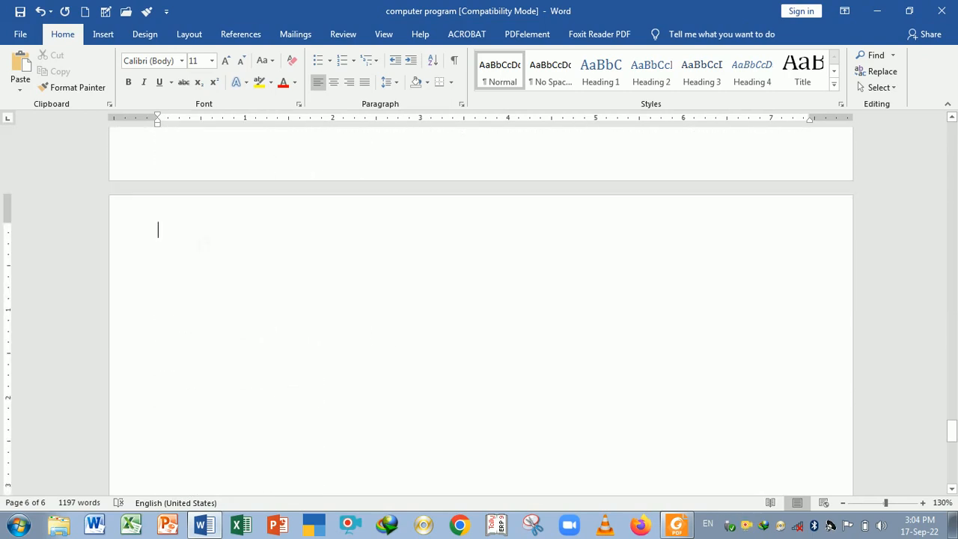
- Jump to the first page of the document and straight back to its last page
{"action": "key", "text": "ctrl+Home"}
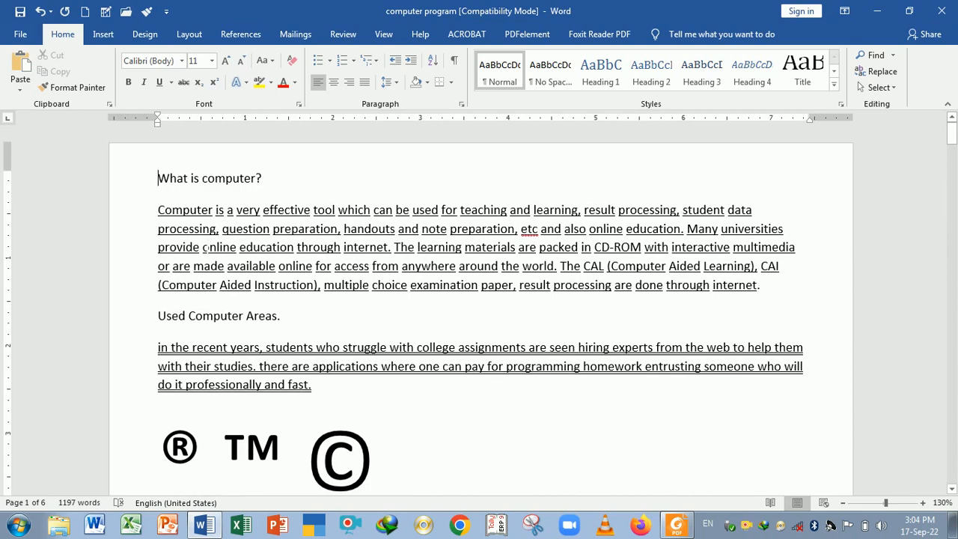
{"action": "key", "text": "ctrl+End"}
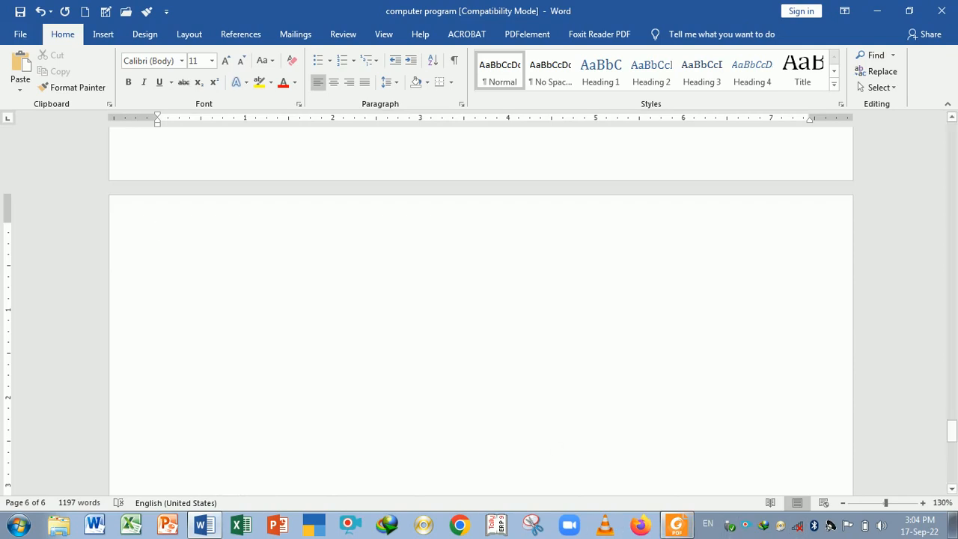
{"action": "scroll", "coordinate": [378, 321], "scroll_direction": "up", "scroll_amount": 1}
{"action": "scroll", "coordinate": [377, 321], "scroll_direction": "up", "scroll_amount": 2}
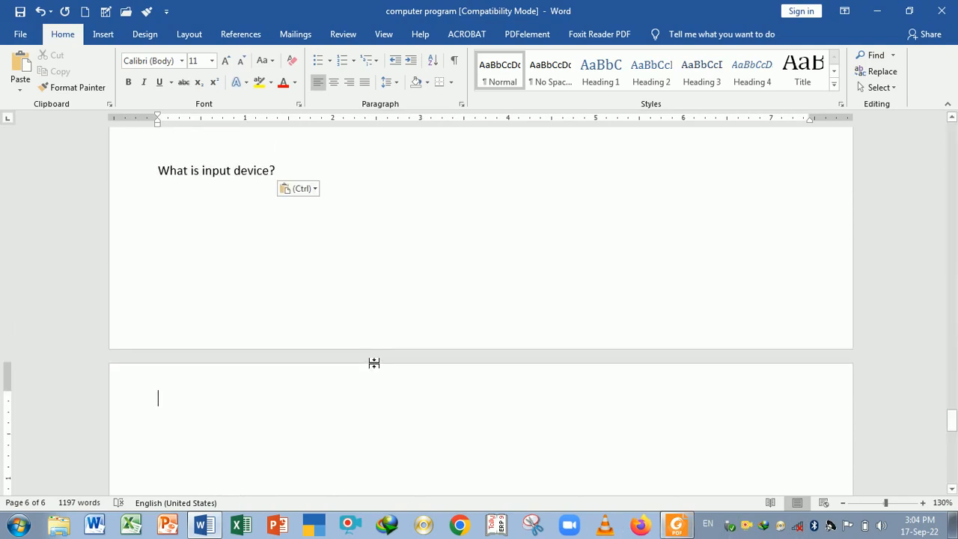
- Page backward through the whole document until the first "What is computer?" heading
{"action": "scroll", "coordinate": [374, 363], "scroll_direction": "up", "scroll_amount": 20}
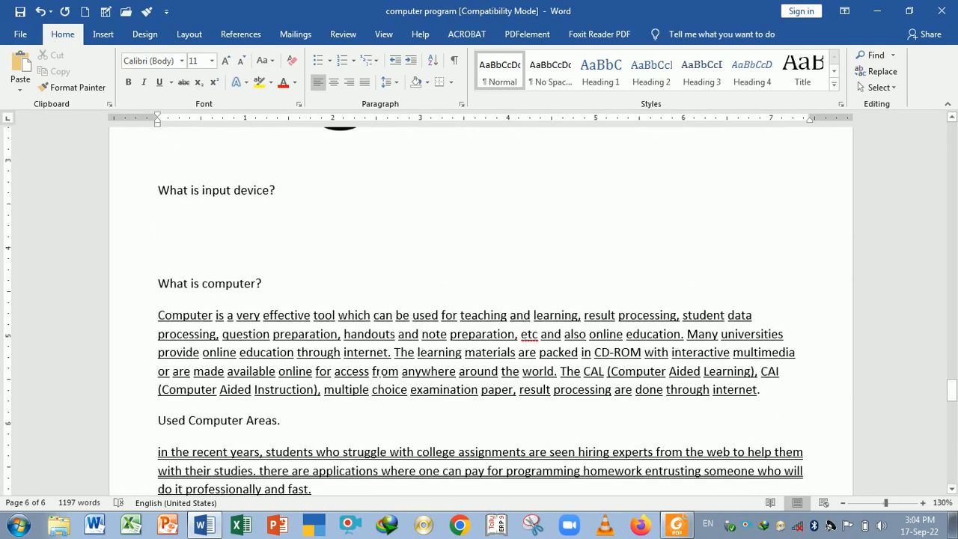
{"action": "scroll", "coordinate": [382, 363], "scroll_direction": "up", "scroll_amount": 20}
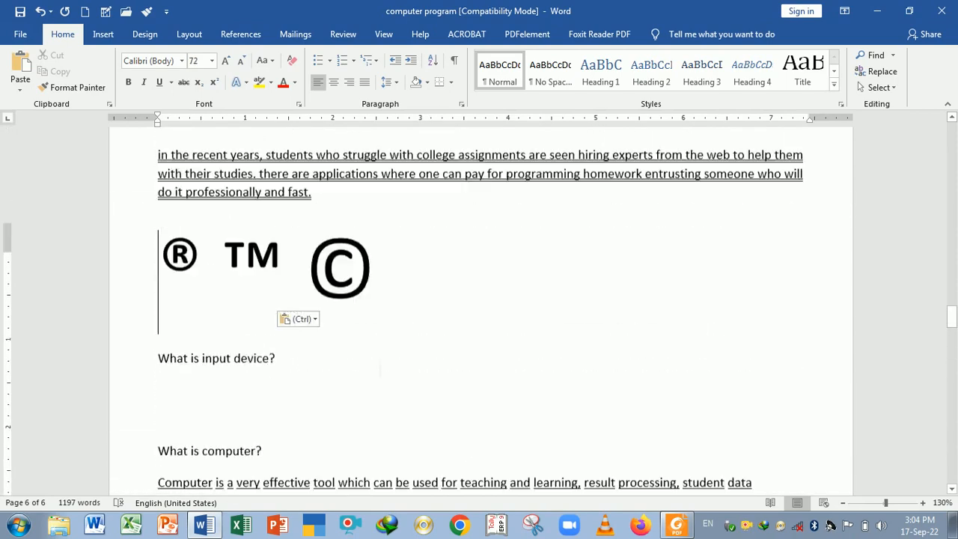
{"action": "scroll", "coordinate": [381, 359], "scroll_direction": "up", "scroll_amount": 15}
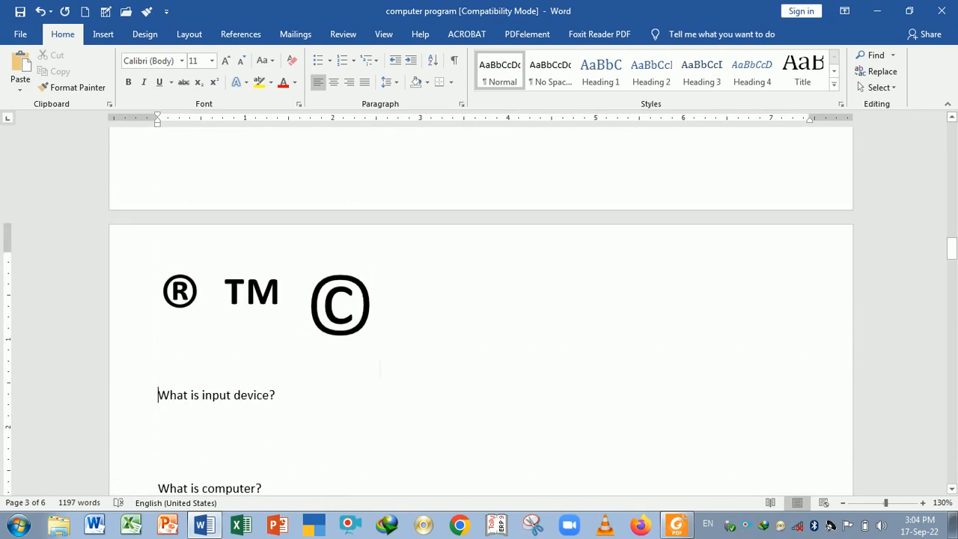
{"action": "scroll", "coordinate": [381, 370], "scroll_direction": "up", "scroll_amount": 15}
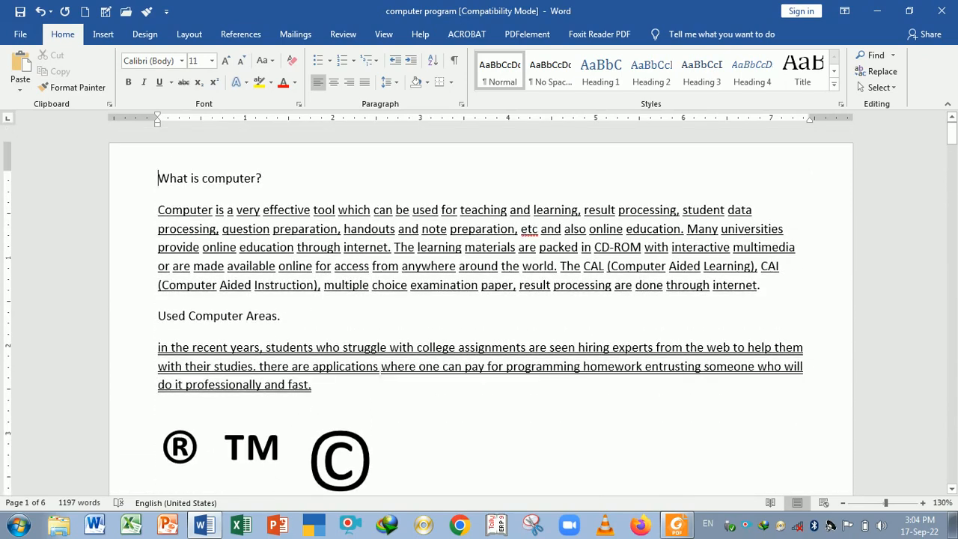
- Page forward through the document screen by screen to the blank last page
{"action": "type", "text": "What is input device?"}
{"action": "key", "text": "Page_Down"}
{"action": "key", "text": "Page_Down"}
{"action": "key", "text": "Page_Down"}
{"action": "key", "text": "Page_Down"}
{"action": "key", "text": "Page_Down"}
{"action": "key", "text": "Page_Down"}
{"action": "key", "text": "Page_Down"}
{"action": "key", "text": "Page_Down"}
{"action": "key", "text": "Page_Down"}
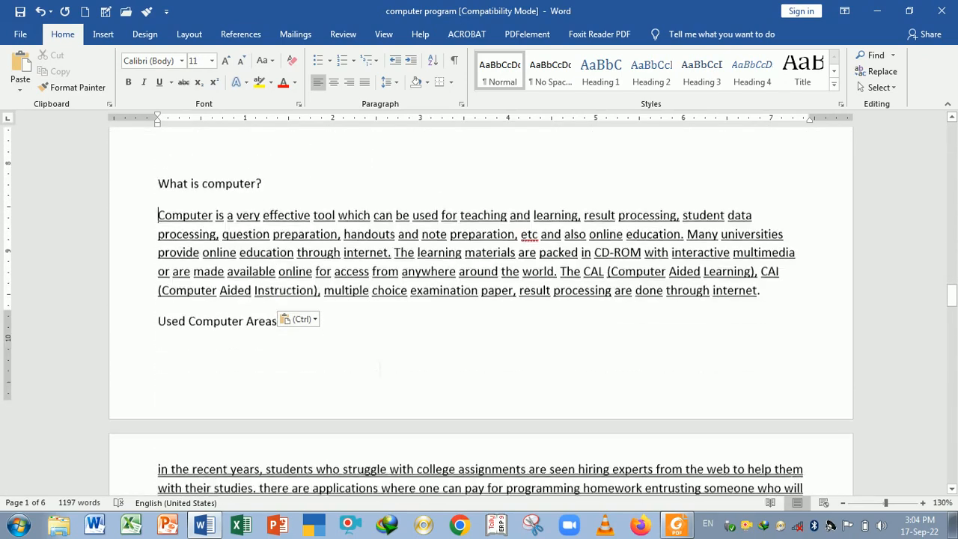
{"action": "key", "text": "Page_Down"}
{"action": "key", "text": "Page_Down"}
{"action": "key", "text": "Page_Down"}
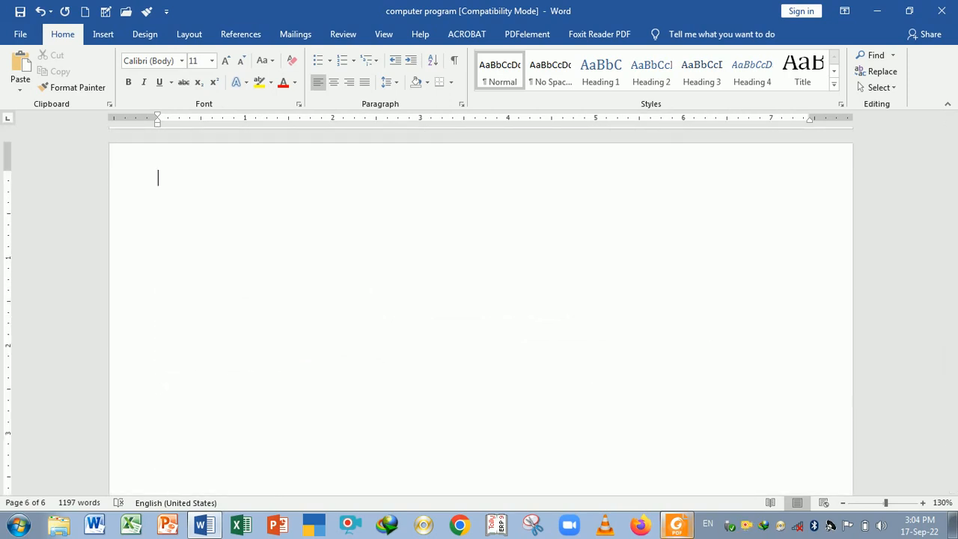
- Check the page break entry in Foxit Reader, and insert a page break before the "What is computer?" heading on page 5 in Word
{"action": "key", "text": "alt+Tab"}
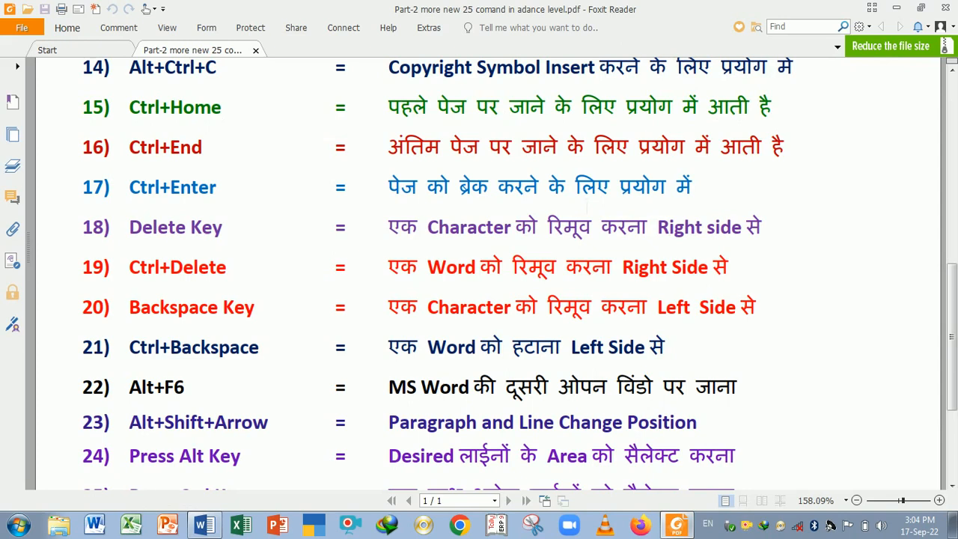
{"action": "key", "text": "alt+Tab"}
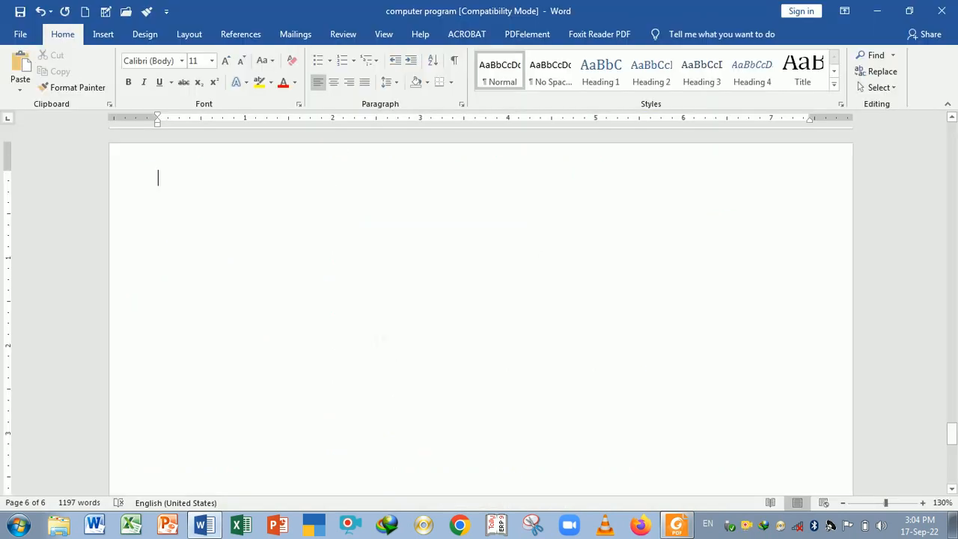
{"action": "scroll", "coordinate": [383, 341], "scroll_direction": "up", "scroll_amount": 12}
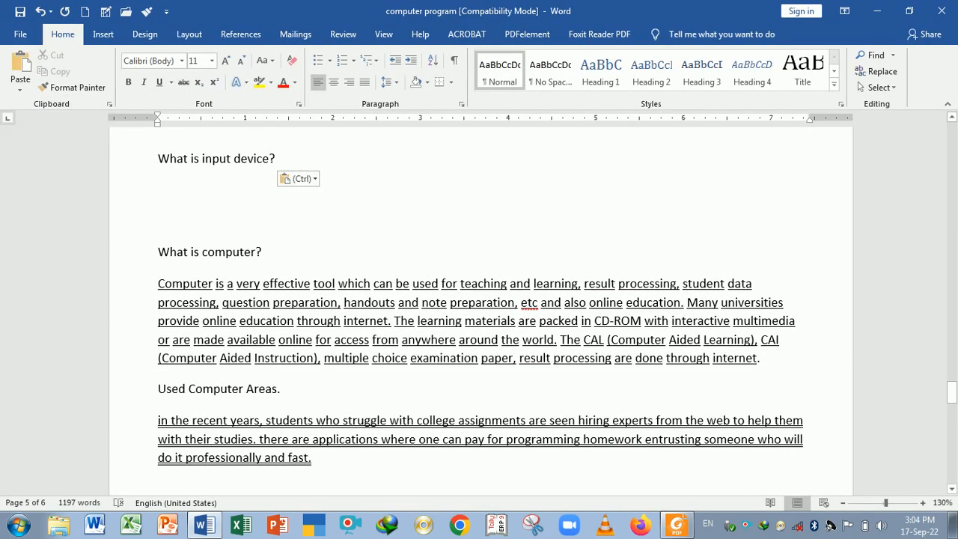
{"action": "scroll", "coordinate": [222, 379], "scroll_direction": "up", "scroll_amount": 3}
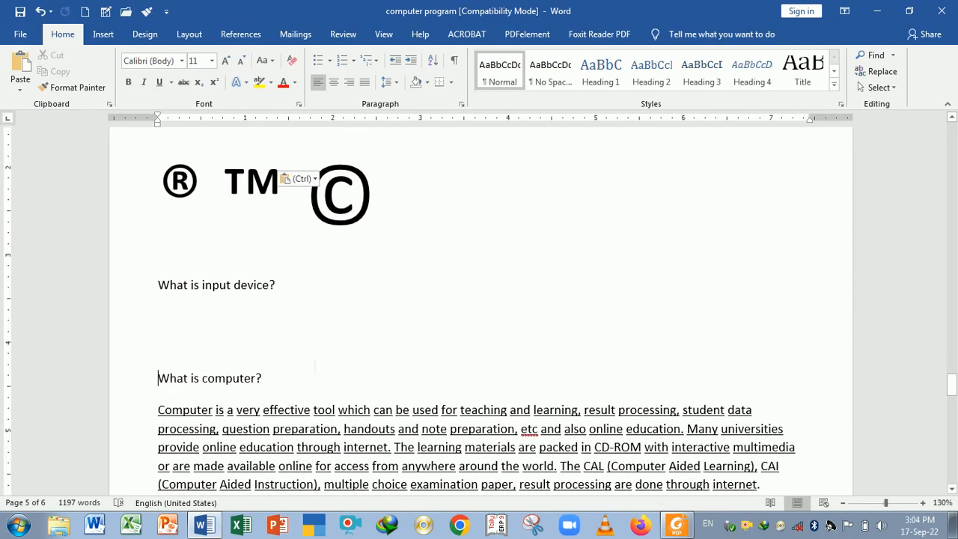
{"action": "scroll", "coordinate": [479, 314], "scroll_direction": "down", "scroll_amount": 1}
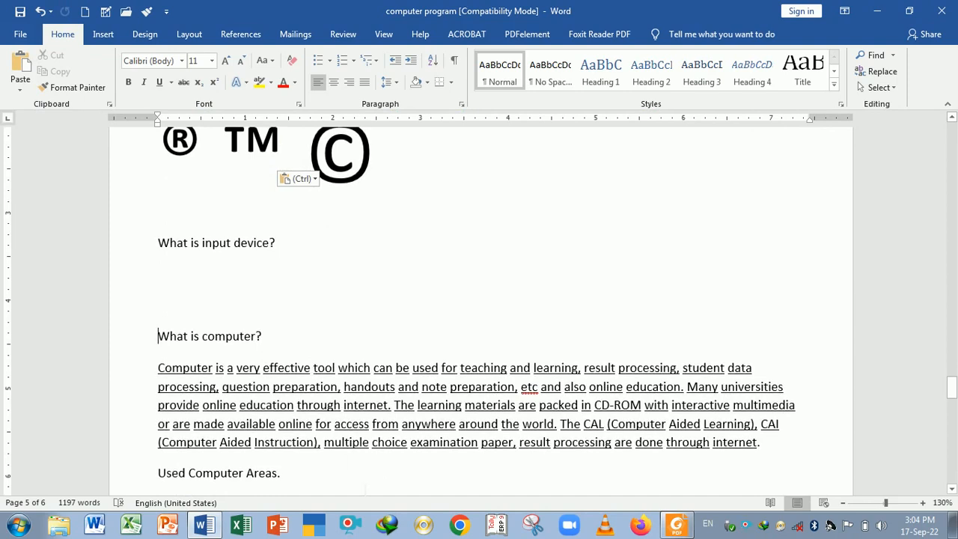
{"action": "key", "text": "ctrl+Return"}
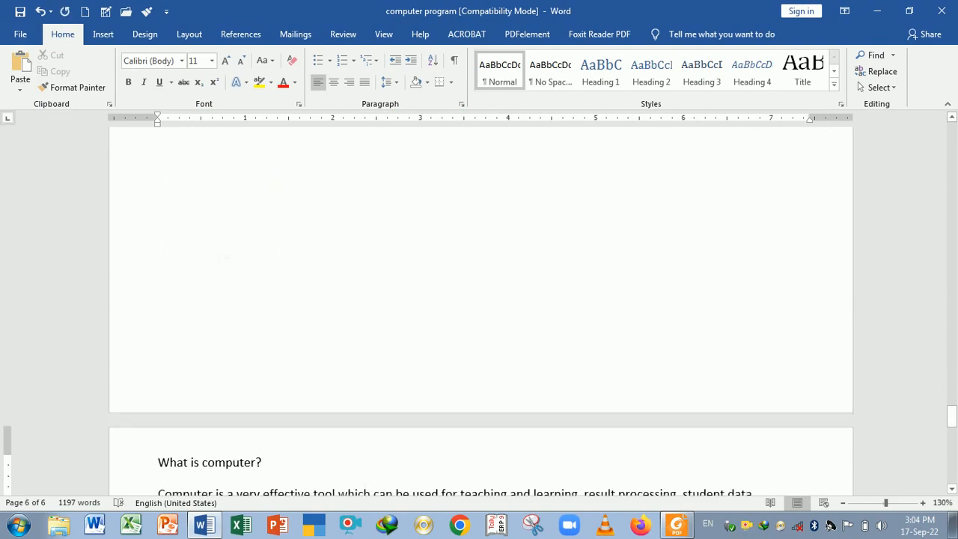
{"action": "scroll", "coordinate": [284, 429], "scroll_direction": "down", "scroll_amount": 1}
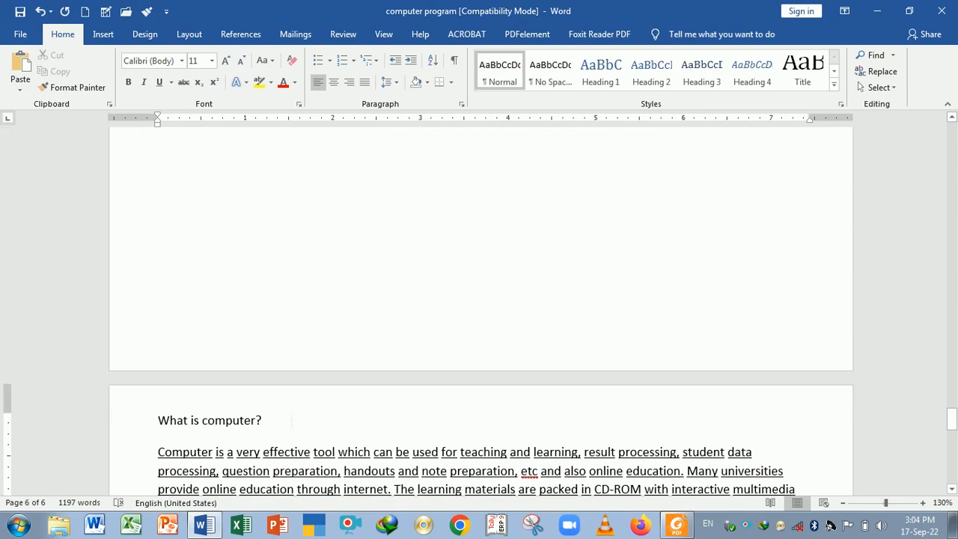
{"action": "scroll", "coordinate": [289, 410], "scroll_direction": "down", "scroll_amount": 1}
{"action": "scroll", "coordinate": [289, 409], "scroll_direction": "down", "scroll_amount": 2}
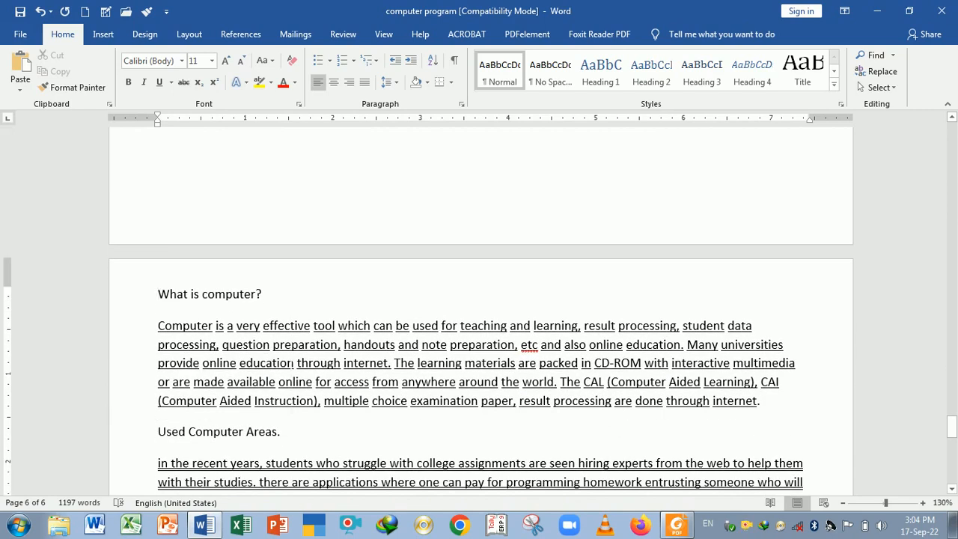
{"action": "scroll", "coordinate": [292, 362], "scroll_direction": "down", "scroll_amount": 5}
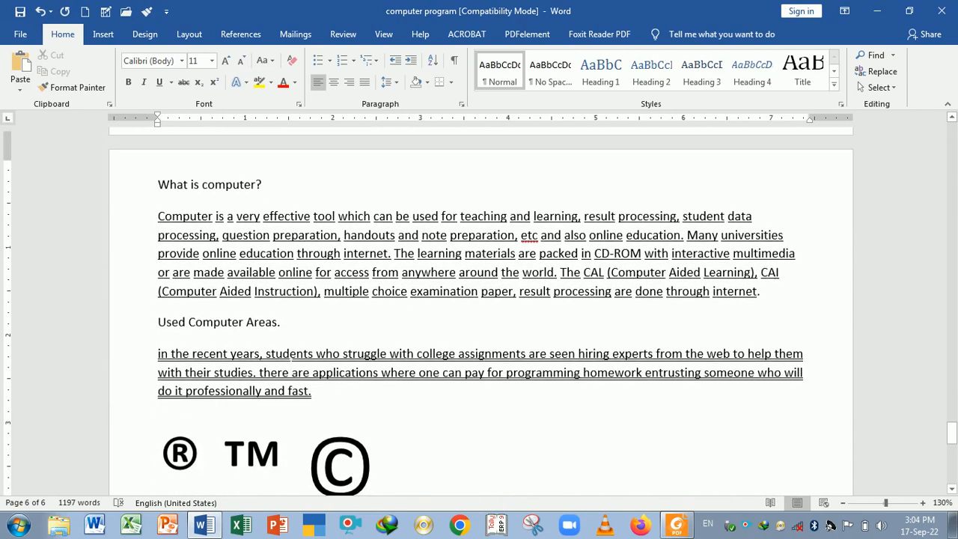
{"action": "scroll", "coordinate": [291, 365], "scroll_direction": "up", "scroll_amount": 3}
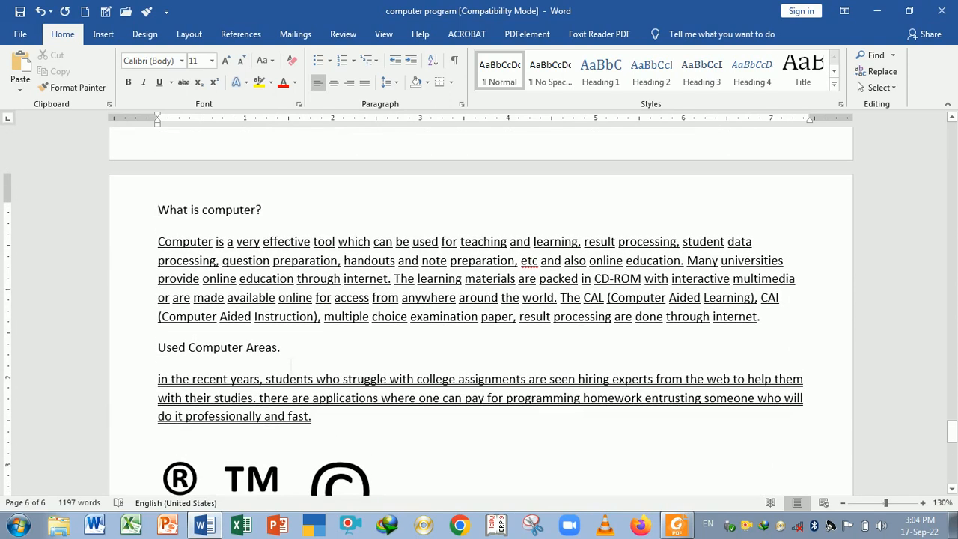
- Review the character and word deletion entries in Foxit Reader, and delete "Areas." from the "Used Computer Areas." heading on page 6 in Word
{"action": "left_click", "coordinate": [690, 528]}
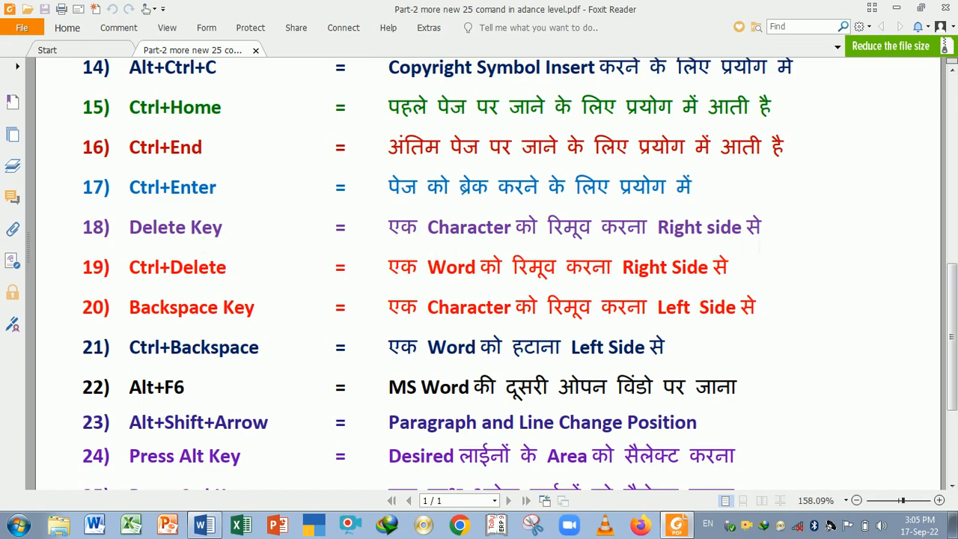
{"action": "key", "text": "alt+Tab"}
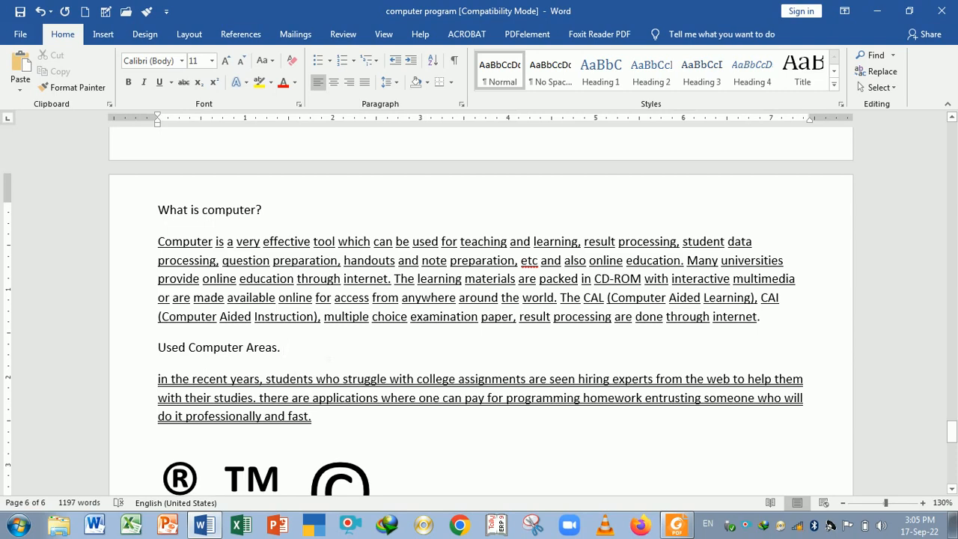
{"action": "key", "text": "BackSpace"}
{"action": "key", "text": "BackSpace"}
{"action": "key", "text": "BackSpace"}
{"action": "key", "text": "BackSpace"}
{"action": "key", "text": "BackSpace"}
{"action": "key", "text": "BackSpace"}
{"action": "key", "text": "BackSpace"}
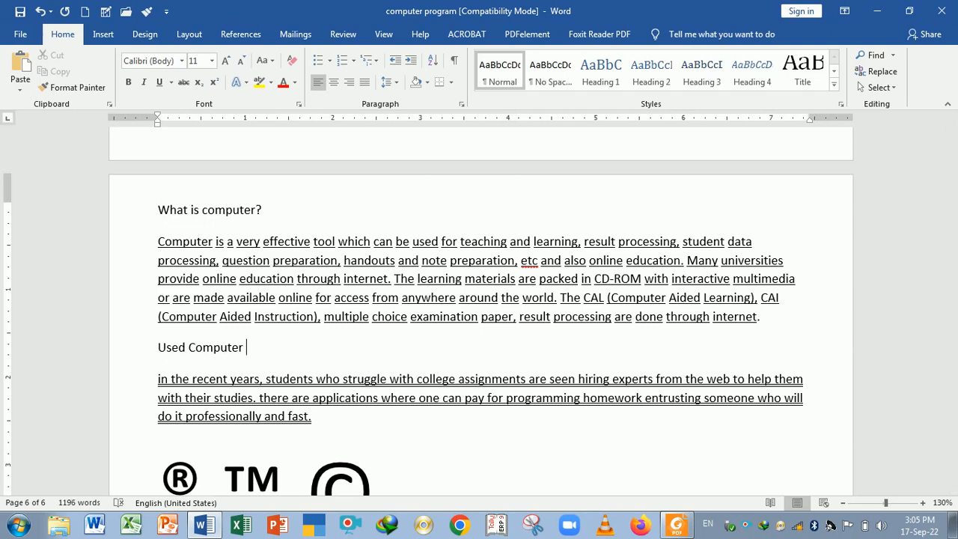
- Restore "Areas." in the "Used Computer" heading, and delete "in the recent years, students" character by character from the paragraph below
{"action": "type", "text": "Areas."}
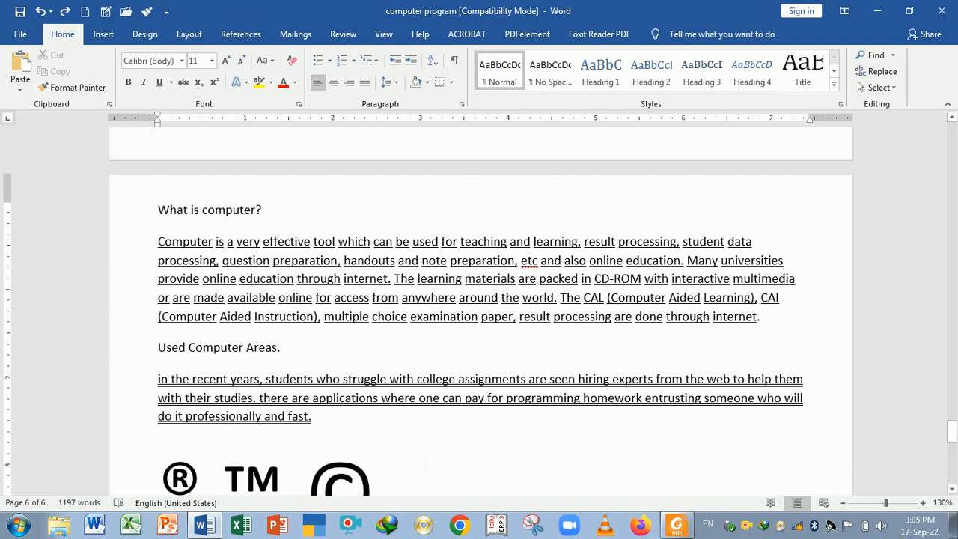
{"action": "key", "text": "Delete"}
{"action": "key", "text": "Delete"}
{"action": "key", "text": "Delete"}
{"action": "key", "text": "Delete"}
{"action": "key", "text": "Delete"}
{"action": "key", "text": "Delete"}
{"action": "key", "text": "Delete"}
{"action": "key", "text": "Delete"}
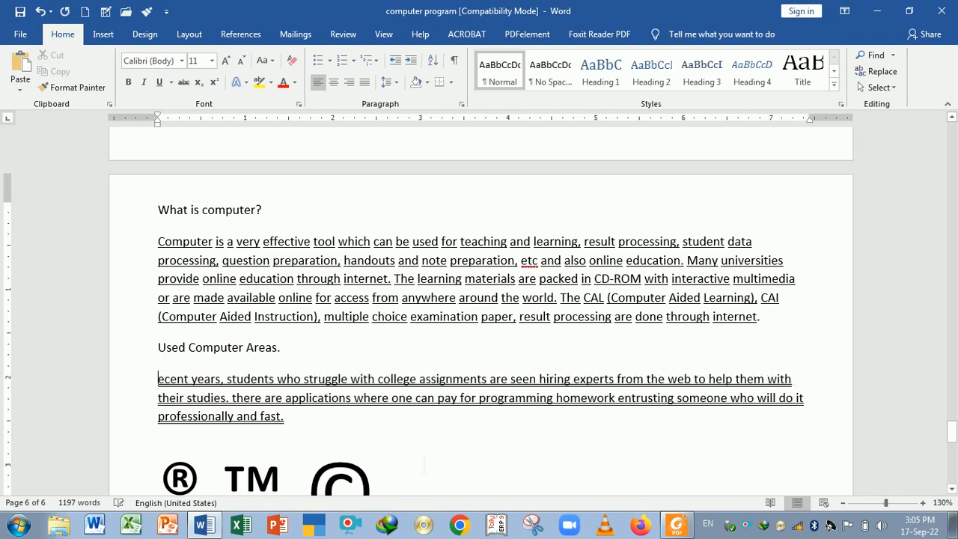
{"action": "key", "text": "Delete"}
{"action": "key", "text": "Delete"}
{"action": "key", "text": "Delete"}
{"action": "key", "text": "Delete"}
{"action": "key", "text": "Delete"}
{"action": "key", "text": "Delete"}
{"action": "key", "text": "Delete"}
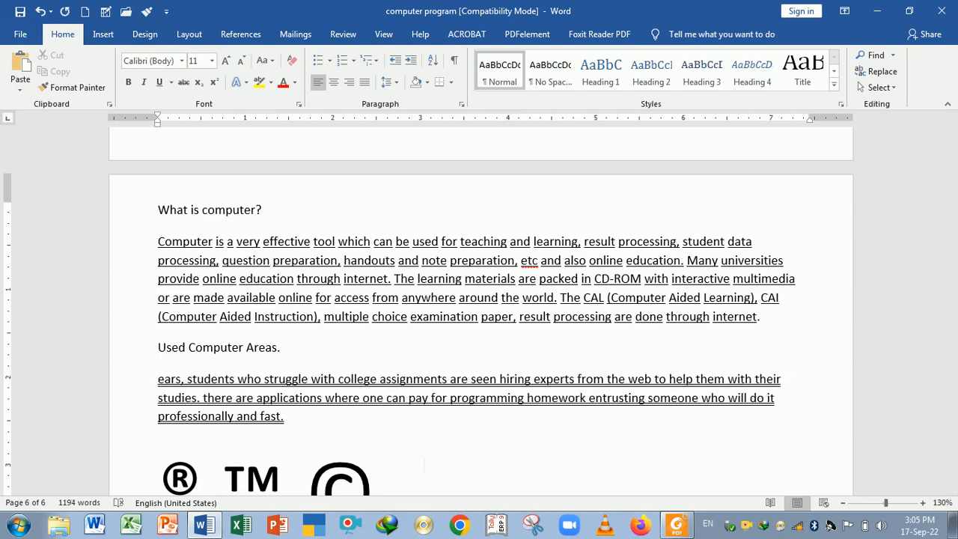
{"action": "key", "text": "Delete"}
{"action": "key", "text": "Delete"}
{"action": "key", "text": "Delete"}
{"action": "key", "text": "Delete"}
{"action": "key", "text": "Delete"}
{"action": "key", "text": "Delete"}
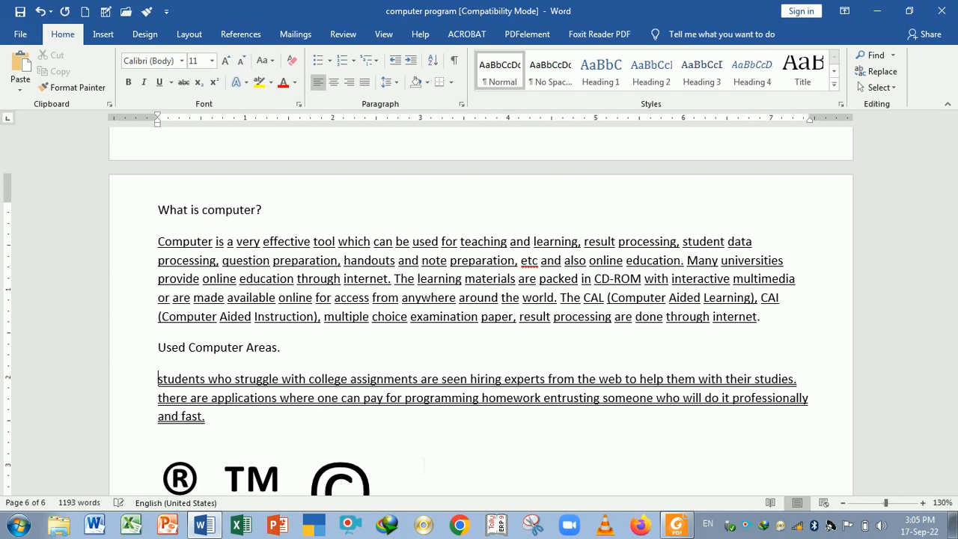
{"action": "key", "text": "Delete"}
{"action": "key", "text": "Delete"}
{"action": "key", "text": "Delete"}
{"action": "key", "text": "Delete"}
{"action": "key", "text": "Delete"}
{"action": "key", "text": "Delete"}
{"action": "key", "text": "Delete"}
{"action": "key", "text": "Delete"}
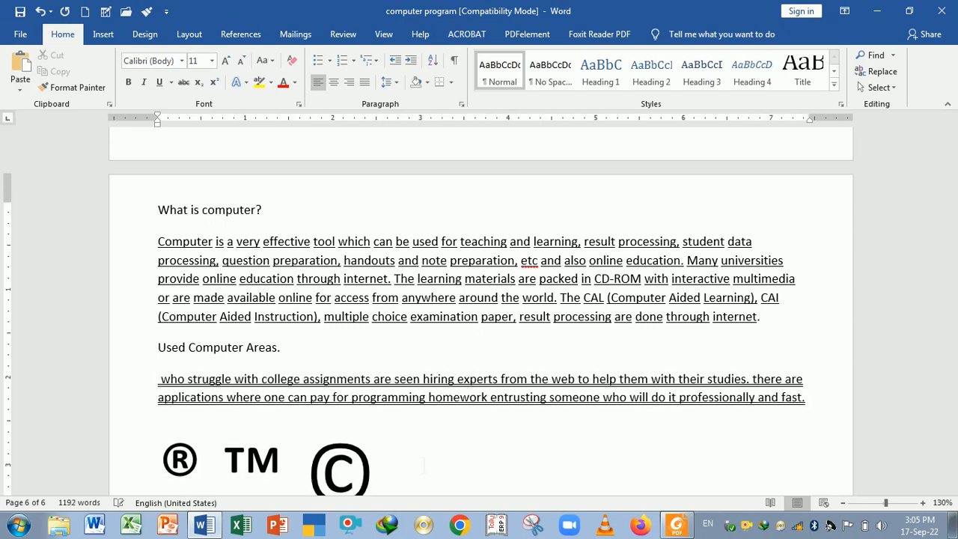
- Check the word deletion entry in Foxit Reader, and delete "who struggle" from the start of the same paragraph in Word
{"action": "key", "text": "alt+Tab"}
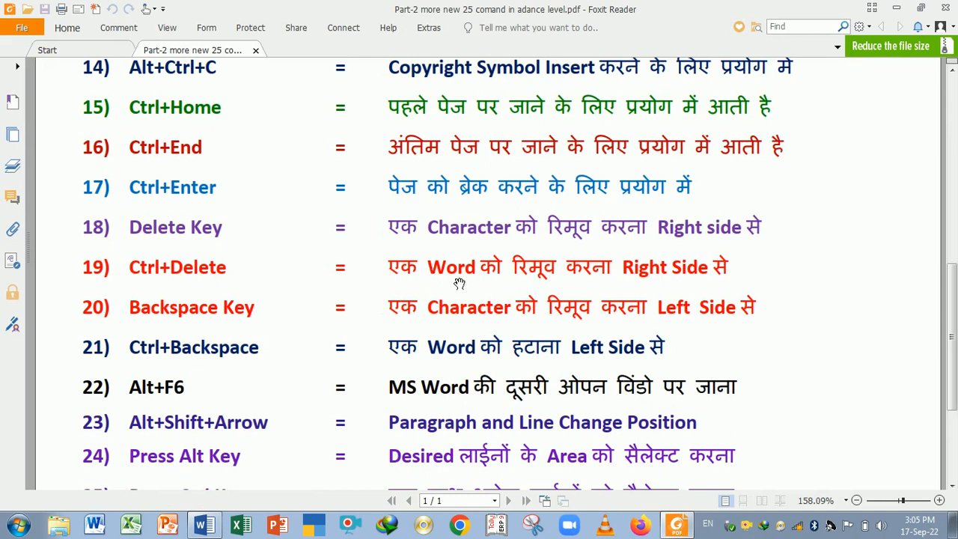
{"action": "key", "text": "alt+Tab"}
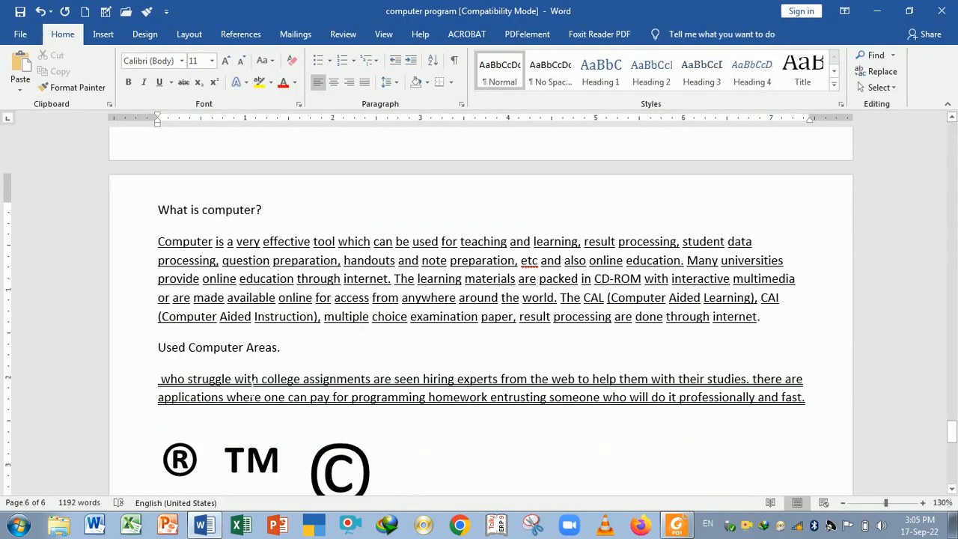
{"action": "key", "text": "Delete"}
{"action": "key", "text": "Delete"}
{"action": "key", "text": "Delete"}
{"action": "key", "text": "Delete"}
{"action": "key", "text": "Delete"}
{"action": "key", "text": "Delete"}
{"action": "key", "text": "Delete"}
{"action": "key", "text": "Delete"}
{"action": "key", "text": "Delete"}
{"action": "key", "text": "Delete"}
{"action": "key", "text": "Delete"}
{"action": "key", "text": "Delete"}
{"action": "key", "text": "Delete"}
{"action": "key", "text": "Delete"}
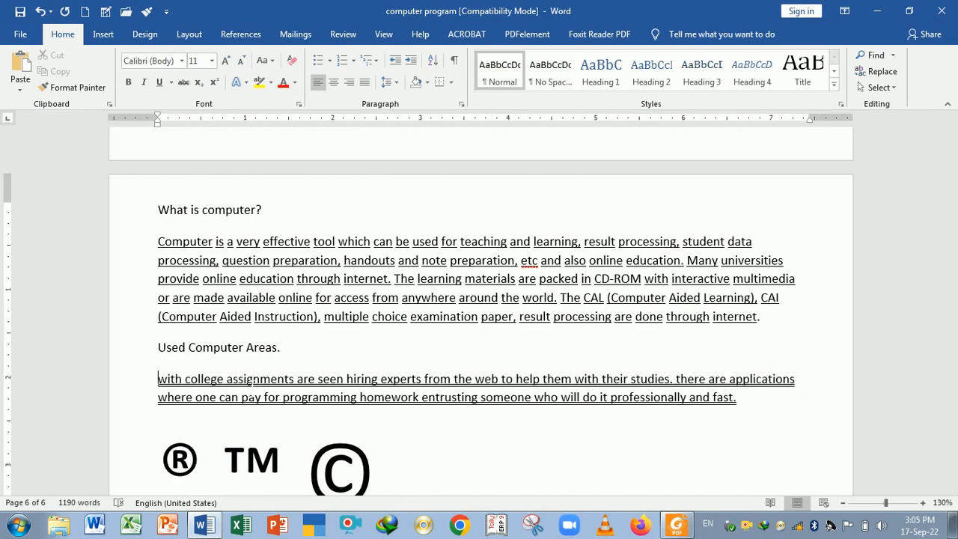
- Delete "with college assignments are seen hiring experts" word by word from the start of the paragraph
{"action": "key", "text": "ctrl+Delete"}
{"action": "key", "text": "ctrl+Delete"}
{"action": "key", "text": "ctrl+Delete"}
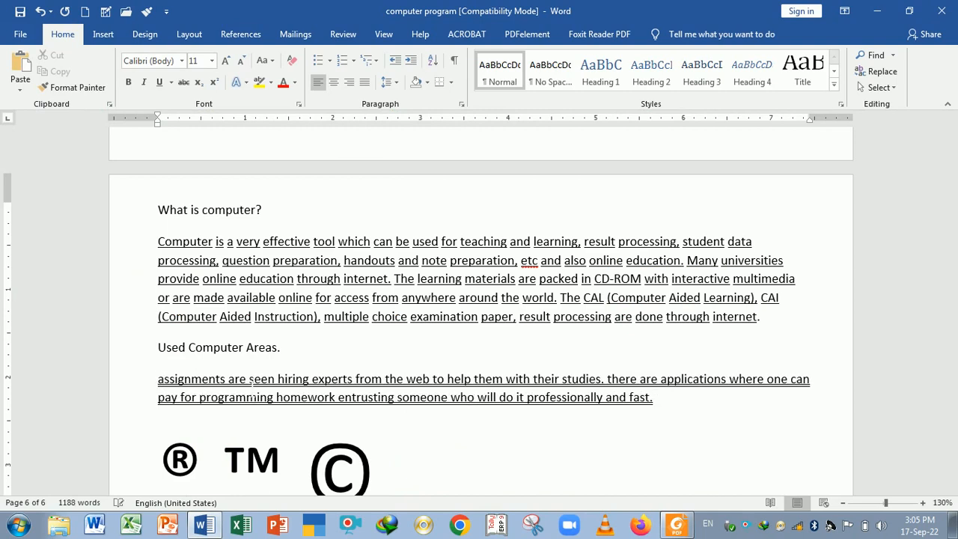
{"action": "key", "text": "ctrl+Delete"}
{"action": "key", "text": "ctrl+Delete"}
{"action": "key", "text": "ctrl+Delete"}
{"action": "key", "text": "ctrl+Delete"}
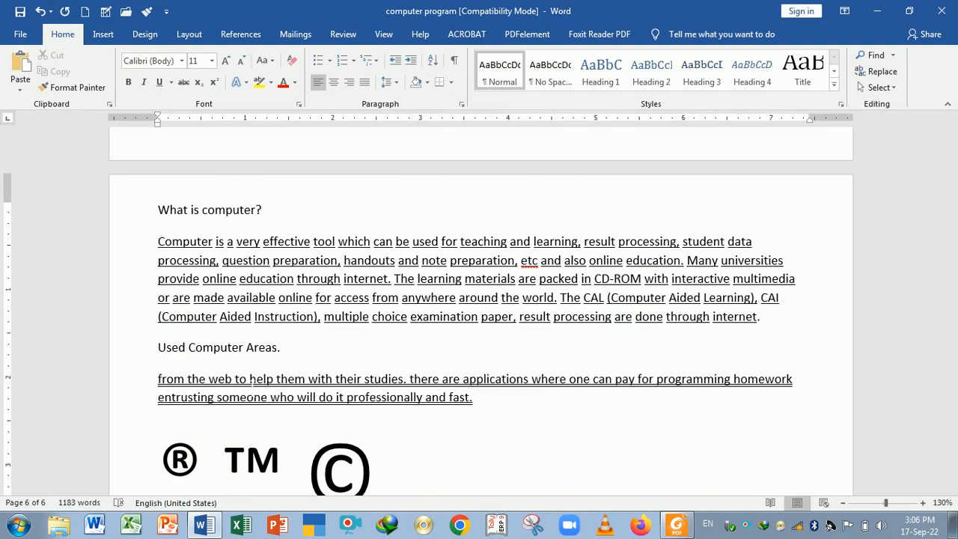
- Check the backward character deletion entry in Foxit Reader, and delete the whole "Used Computer Areas." heading backward in Word
{"action": "key", "text": "alt+Tab"}
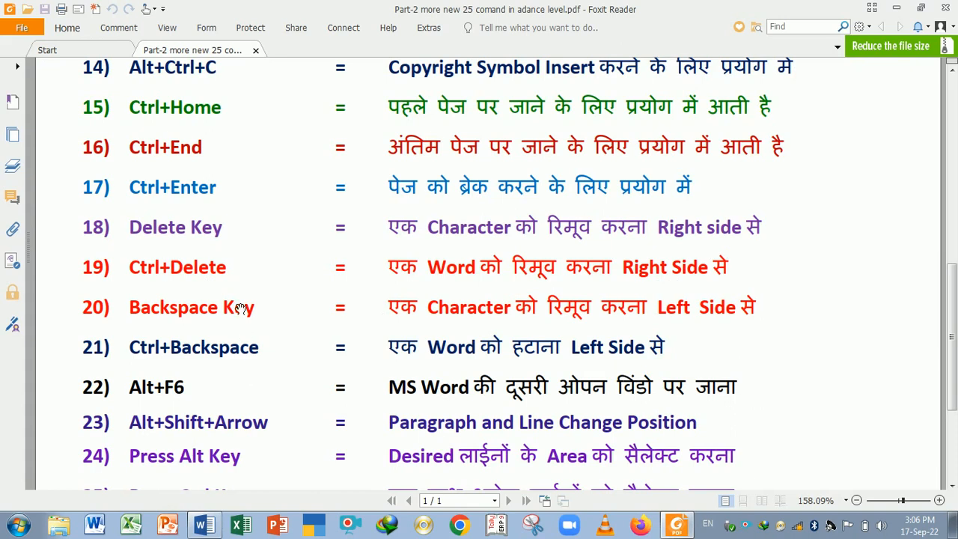
{"action": "key", "text": "alt+Tab"}
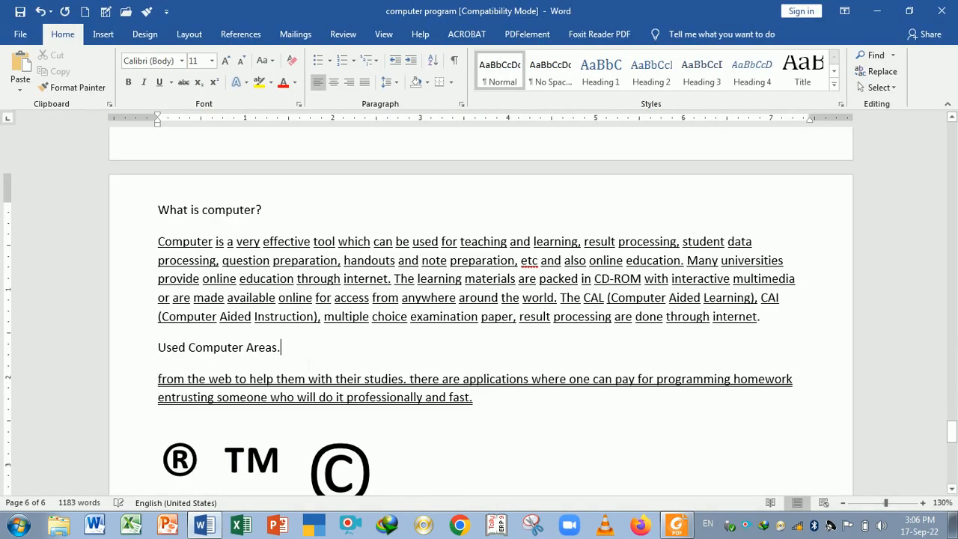
{"action": "key", "text": "BackSpace"}
{"action": "key", "text": "BackSpace"}
{"action": "key", "text": "BackSpace"}
{"action": "key", "text": "BackSpace"}
{"action": "key", "text": "BackSpace"}
{"action": "key", "text": "BackSpace"}
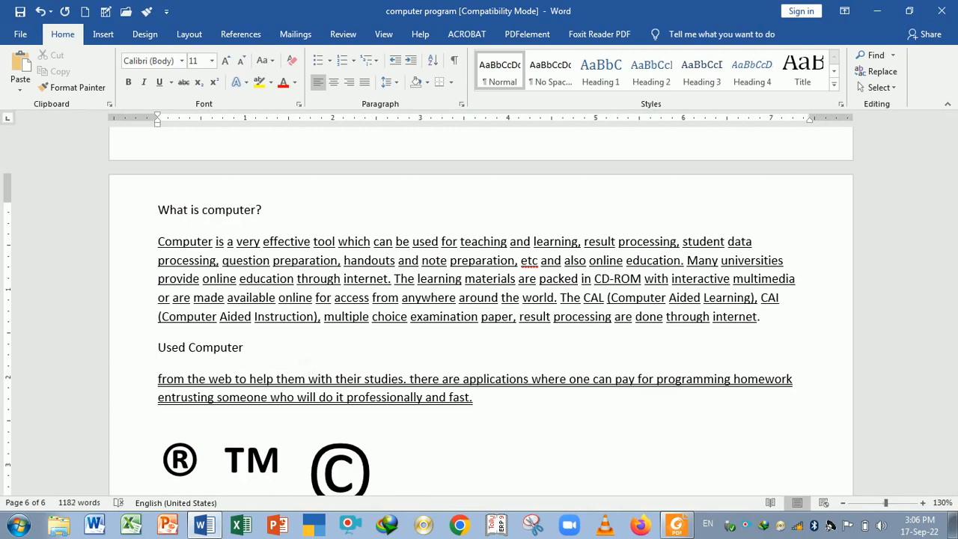
{"action": "key", "text": "BackSpace"}
{"action": "key", "text": "BackSpace"}
{"action": "key", "text": "BackSpace"}
{"action": "key", "text": "BackSpace"}
{"action": "key", "text": "BackSpace"}
{"action": "key", "text": "BackSpace"}
{"action": "key", "text": "BackSpace"}
{"action": "key", "text": "BackSpace"}
{"action": "key", "text": "BackSpace"}
{"action": "key", "text": "BackSpace"}
{"action": "key", "text": "BackSpace"}
{"action": "key", "text": "BackSpace"}
{"action": "key", "text": "BackSpace"}
{"action": "key", "text": "BackSpace"}
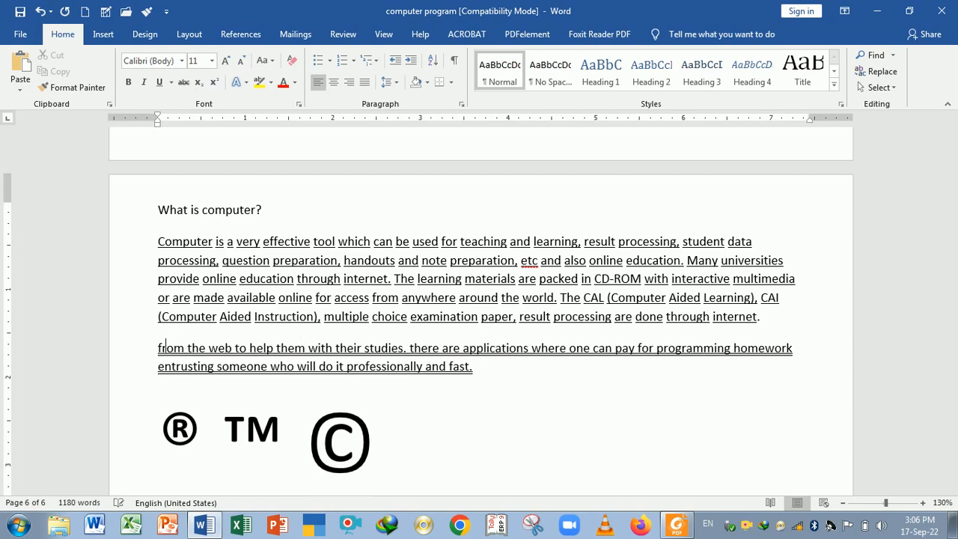
- Delete the end of the "Computer is a very effective tool" paragraph backward, from "internet." up to the words "multiple choice"
{"action": "key", "text": "BackSpace"}
{"action": "key", "text": "BackSpace"}
{"action": "key", "text": "BackSpace"}
{"action": "key", "text": "BackSpace"}
{"action": "key", "text": "BackSpace"}
{"action": "key", "text": "BackSpace"}
{"action": "key", "text": "BackSpace"}
{"action": "key", "text": "BackSpace"}
{"action": "key", "text": "BackSpace"}
{"action": "key", "text": "BackSpace"}
{"action": "key", "text": "BackSpace"}
{"action": "key", "text": "BackSpace"}
{"action": "key", "text": "BackSpace"}
{"action": "key", "text": "BackSpace"}
{"action": "key", "text": "BackSpace"}
{"action": "key", "text": "BackSpace"}
{"action": "key", "text": "BackSpace"}
{"action": "key", "text": "BackSpace"}
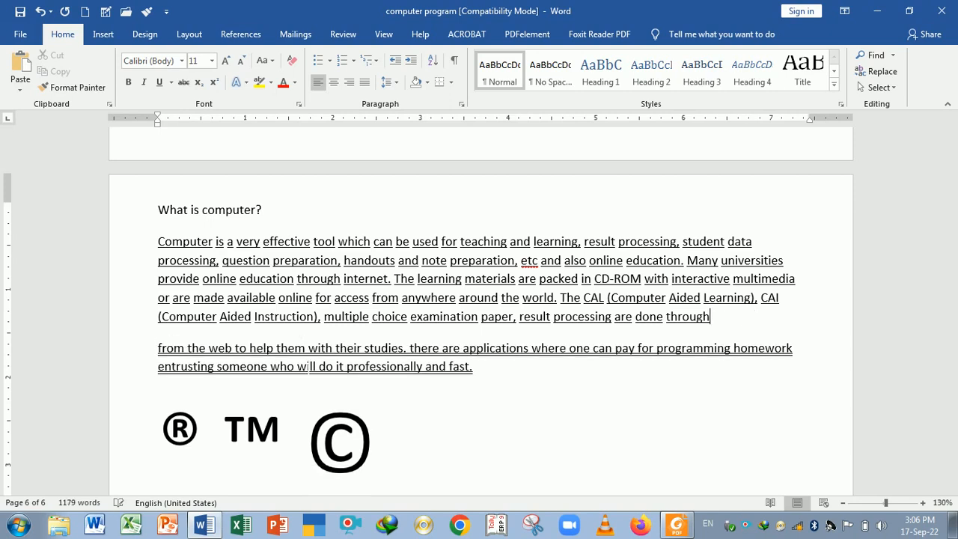
{"action": "key", "text": "BackSpace"}
{"action": "key", "text": "BackSpace"}
{"action": "key", "text": "BackSpace"}
{"action": "key", "text": "BackSpace"}
{"action": "key", "text": "BackSpace"}
{"action": "key", "text": "BackSpace"}
{"action": "key", "text": "BackSpace"}
{"action": "key", "text": "BackSpace"}
{"action": "key", "text": "BackSpace"}
{"action": "key", "text": "BackSpace"}
{"action": "key", "text": "BackSpace"}
{"action": "key", "text": "BackSpace"}
{"action": "key", "text": "BackSpace"}
{"action": "key", "text": "BackSpace"}
{"action": "key", "text": "BackSpace"}
{"action": "key", "text": "BackSpace"}
{"action": "key", "text": "BackSpace"}
{"action": "key", "text": "BackSpace"}
{"action": "key", "text": "BackSpace"}
{"action": "key", "text": "BackSpace"}
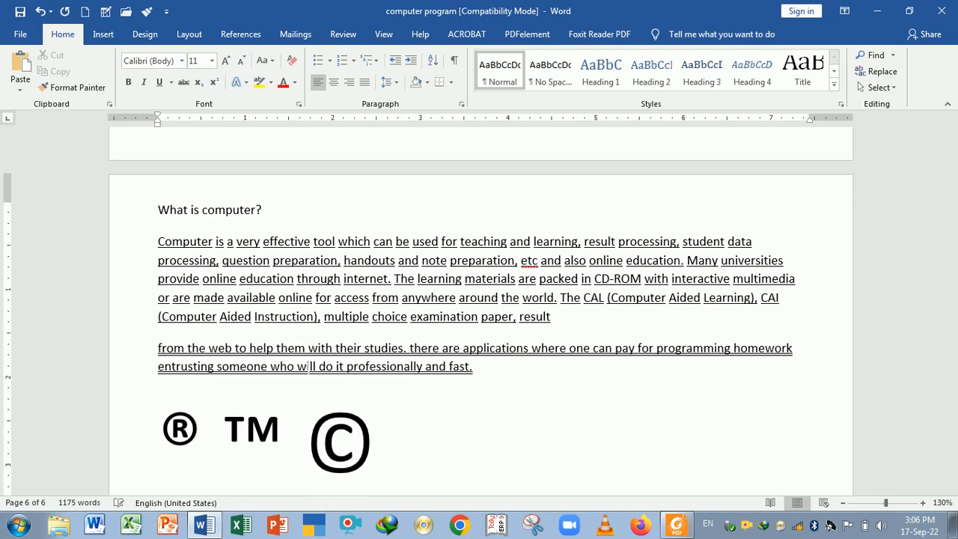
{"action": "key", "text": "BackSpace"}
{"action": "key", "text": "BackSpace"}
{"action": "key", "text": "BackSpace"}
{"action": "key", "text": "BackSpace"}
{"action": "key", "text": "BackSpace"}
{"action": "key", "text": "BackSpace"}
{"action": "key", "text": "BackSpace"}
{"action": "key", "text": "BackSpace"}
{"action": "key", "text": "BackSpace"}
{"action": "key", "text": "BackSpace"}
{"action": "key", "text": "BackSpace"}
{"action": "key", "text": "BackSpace"}
{"action": "key", "text": "BackSpace"}
{"action": "key", "text": "BackSpace"}
{"action": "key", "text": "BackSpace"}
{"action": "key", "text": "BackSpace"}
{"action": "key", "text": "BackSpace"}
{"action": "key", "text": "BackSpace"}
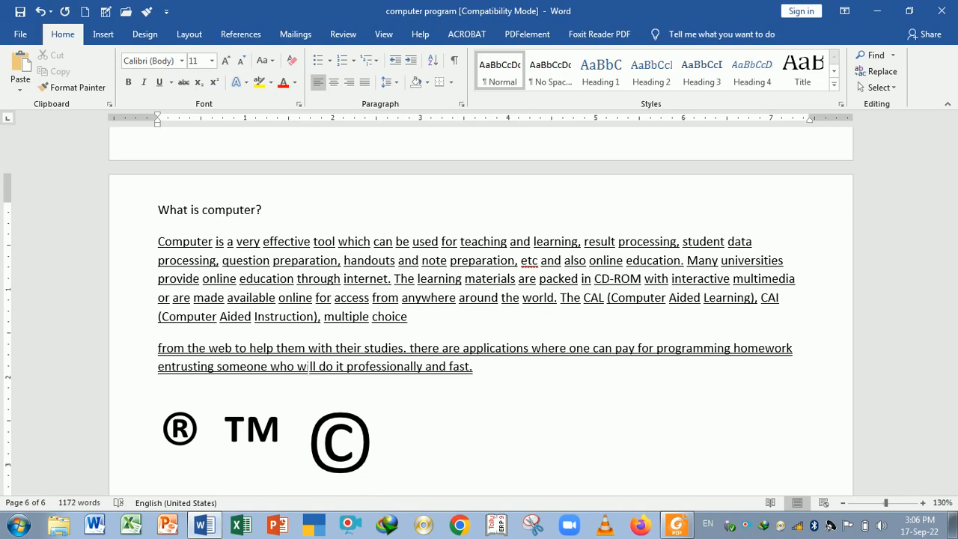
- Review entries 22 to 25 at the end of the command list in Foxit Reader, and return to Word
{"action": "key", "text": "alt+Tab"}
{"action": "scroll", "coordinate": [283, 378], "scroll_direction": "down", "scroll_amount": 1}
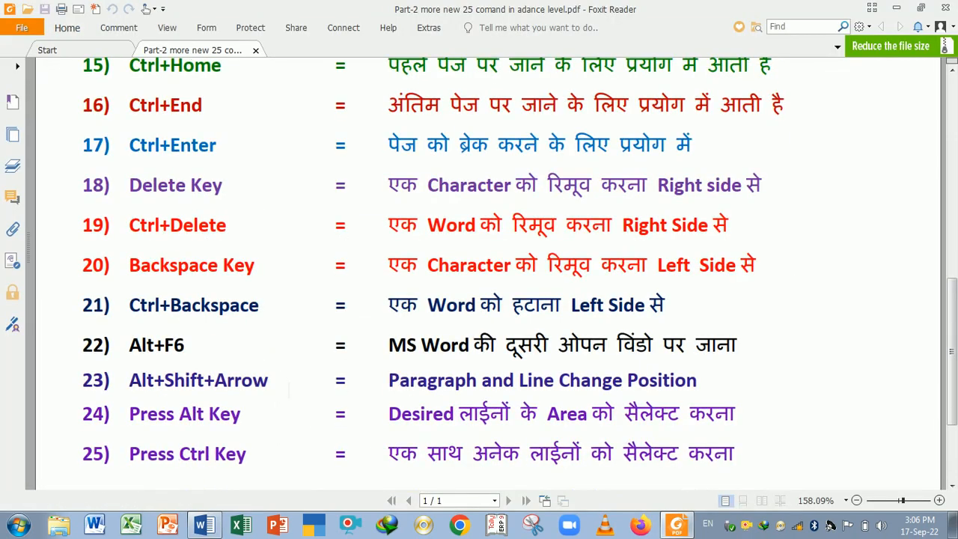
{"action": "scroll", "coordinate": [289, 387], "scroll_direction": "down", "scroll_amount": 1}
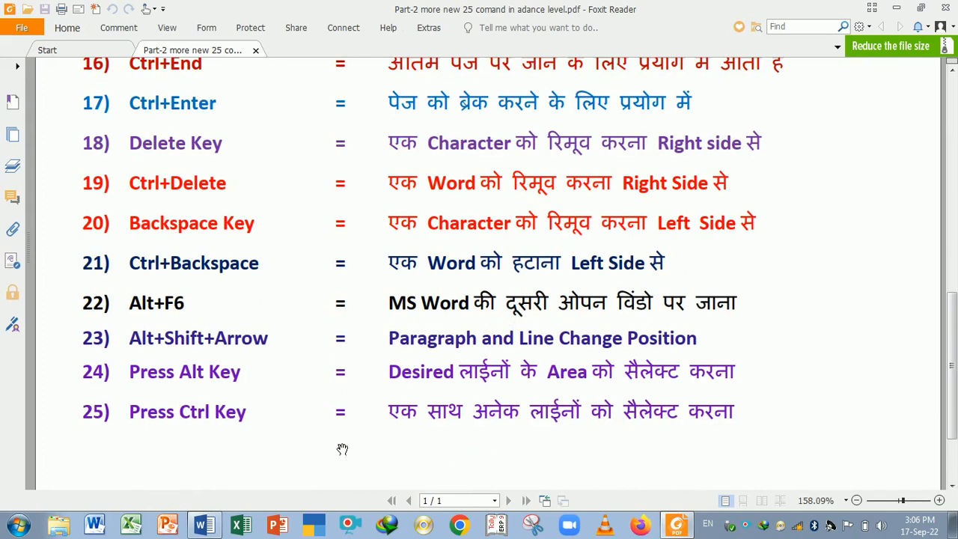
{"action": "left_click", "coordinate": [203, 525]}
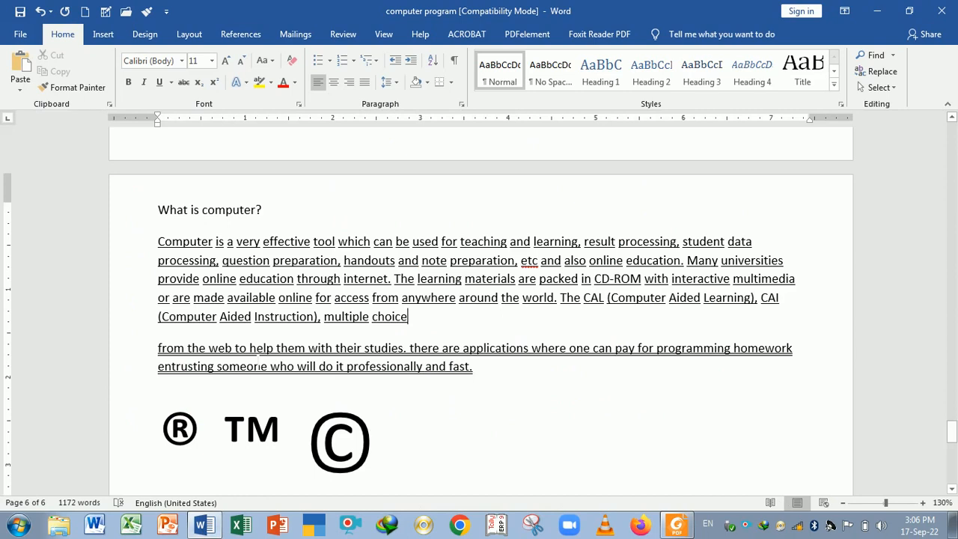
- Open a blank document, switch between it and the computer program document, and close the blank document
{"action": "key", "text": "ctrl+n"}
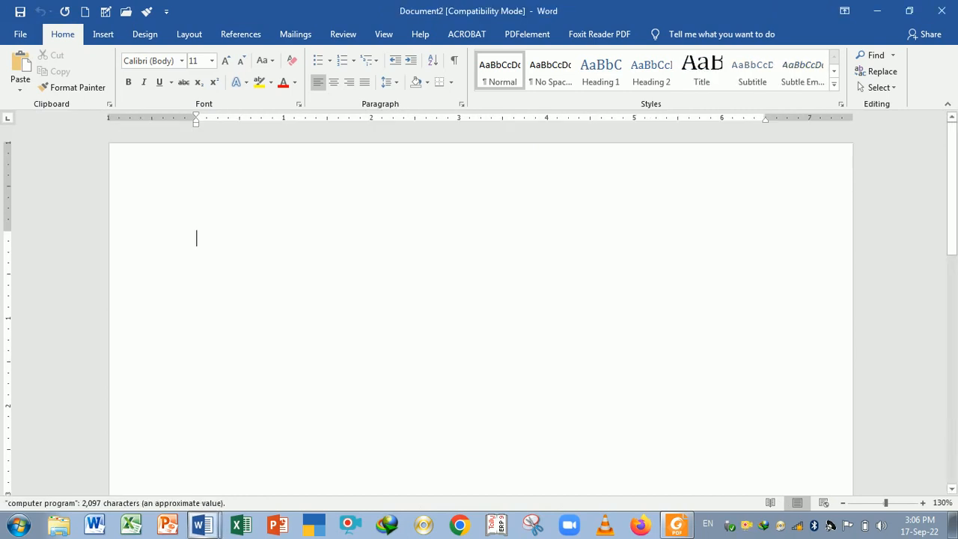
{"action": "key", "text": "ctrl+w"}
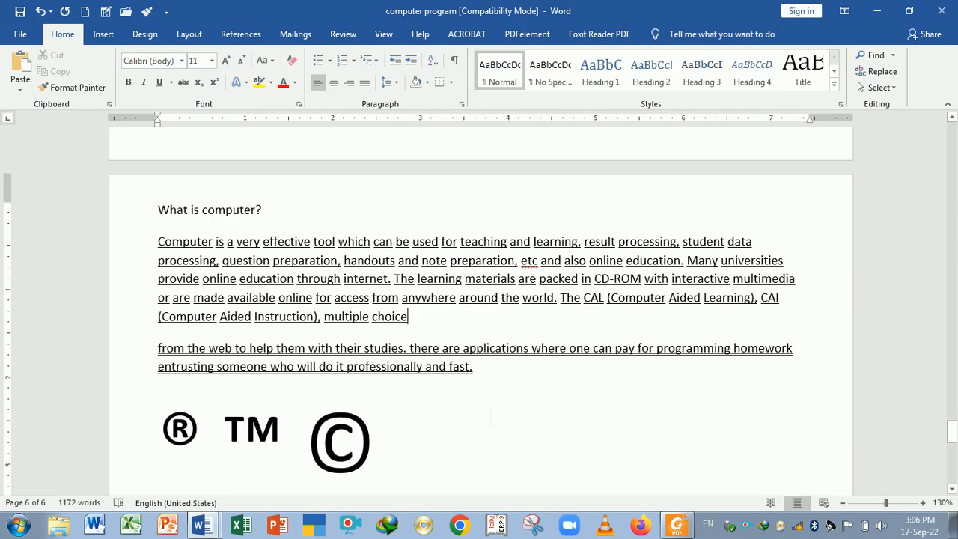
{"action": "key", "text": "ctrl+n"}
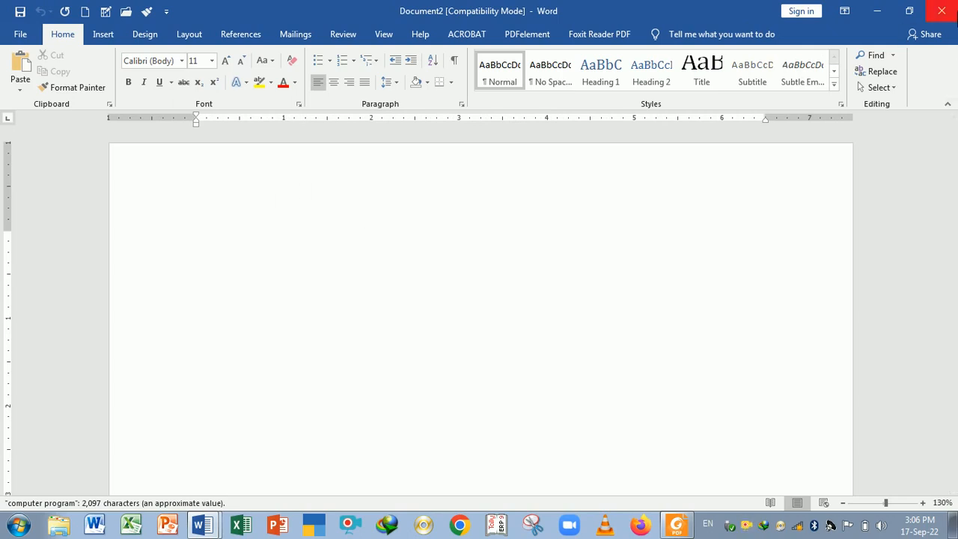
{"action": "left_click", "coordinate": [939, 16]}
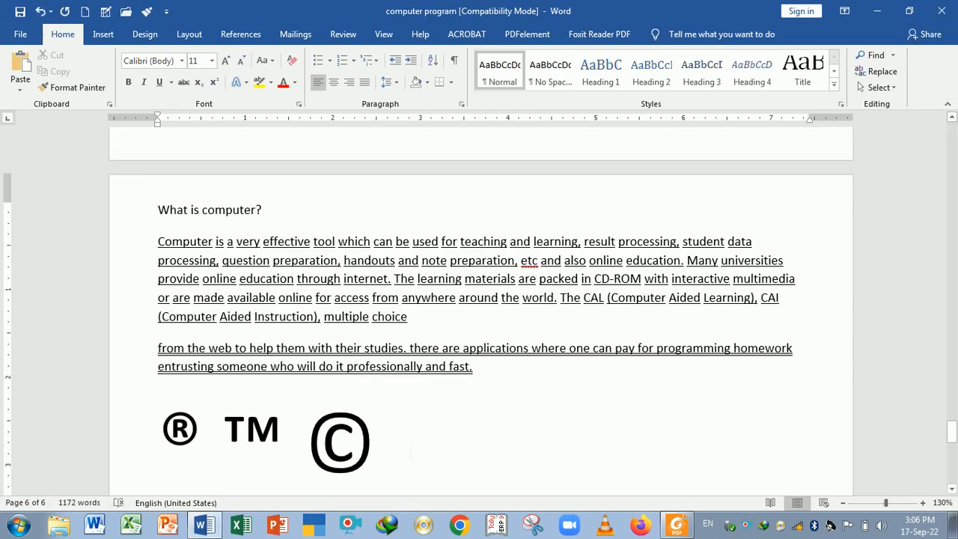
- Check the paragraph position entry in Foxit Reader, and move the "from the web to help them" paragraph down and up past its neighbours in Word
{"action": "scroll", "coordinate": [412, 437], "scroll_direction": "down", "scroll_amount": 1}
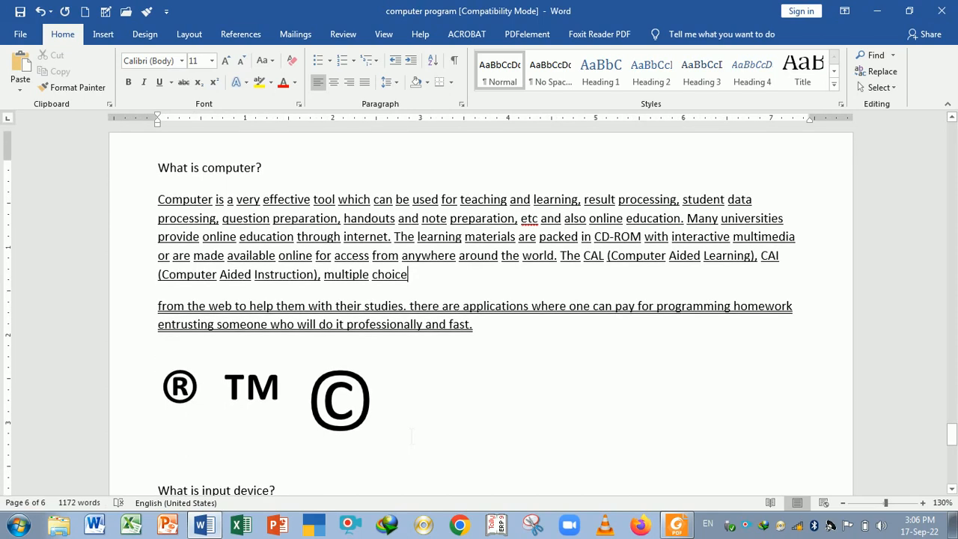
{"action": "left_click", "coordinate": [681, 526]}
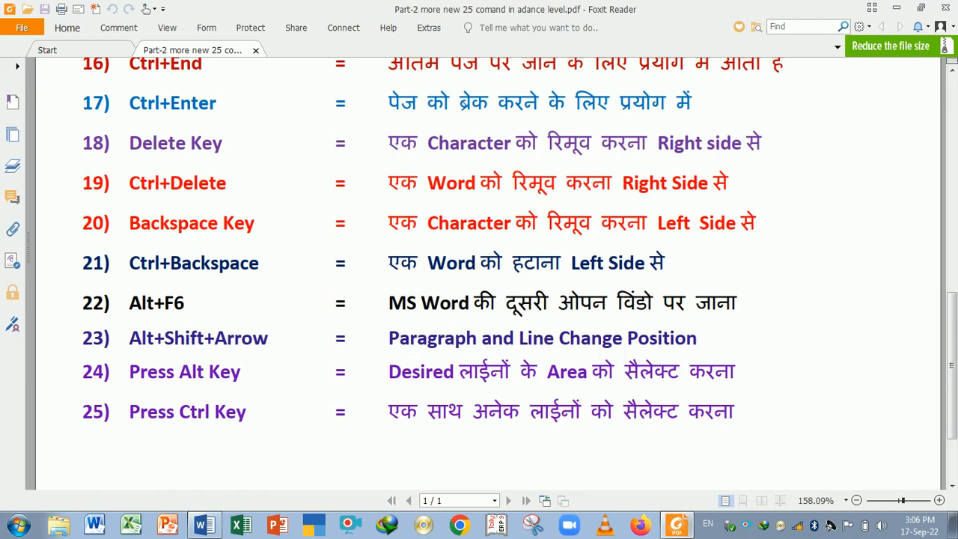
{"action": "key", "text": "alt+Tab"}
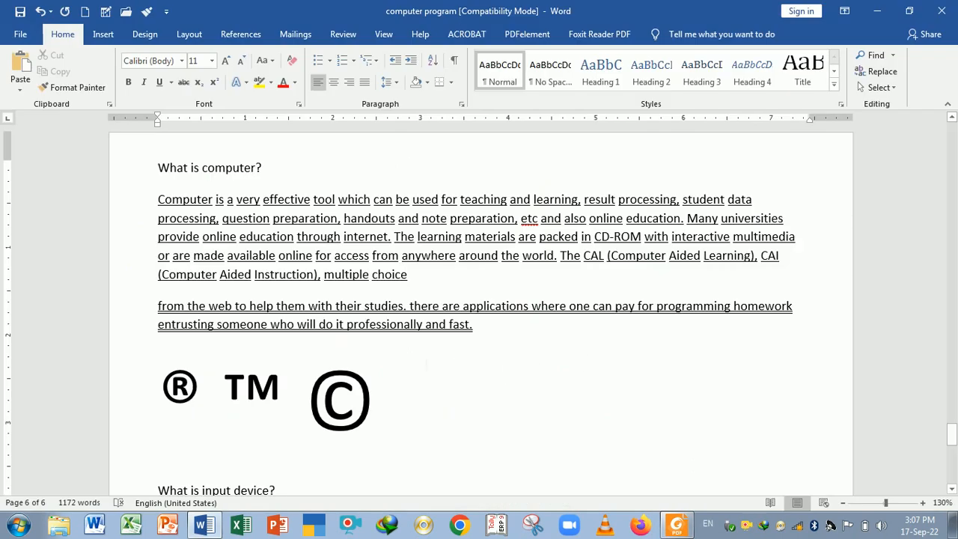
{"action": "scroll", "coordinate": [408, 370], "scroll_direction": "up", "scroll_amount": 1}
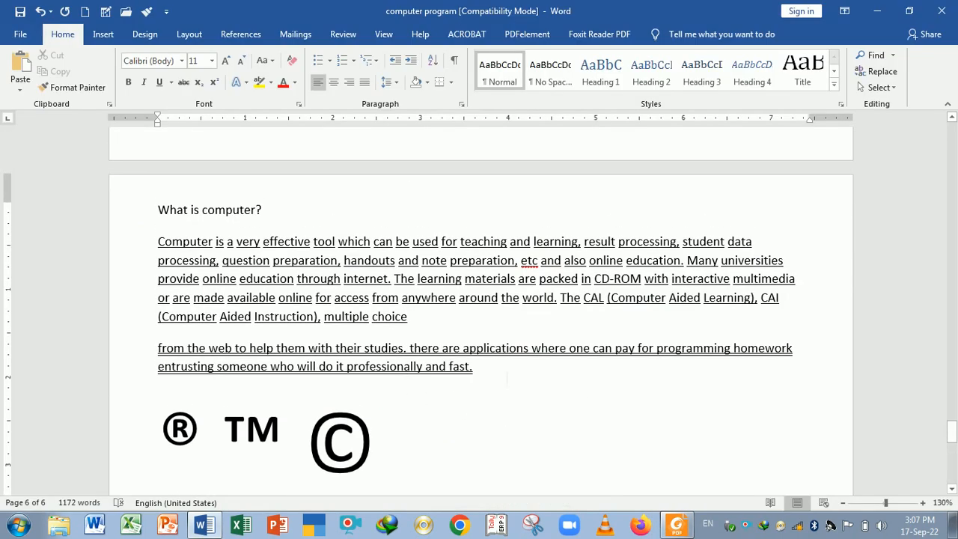
{"action": "left_click_drag", "start_coordinate": [507, 378], "coordinate": [149, 350]}
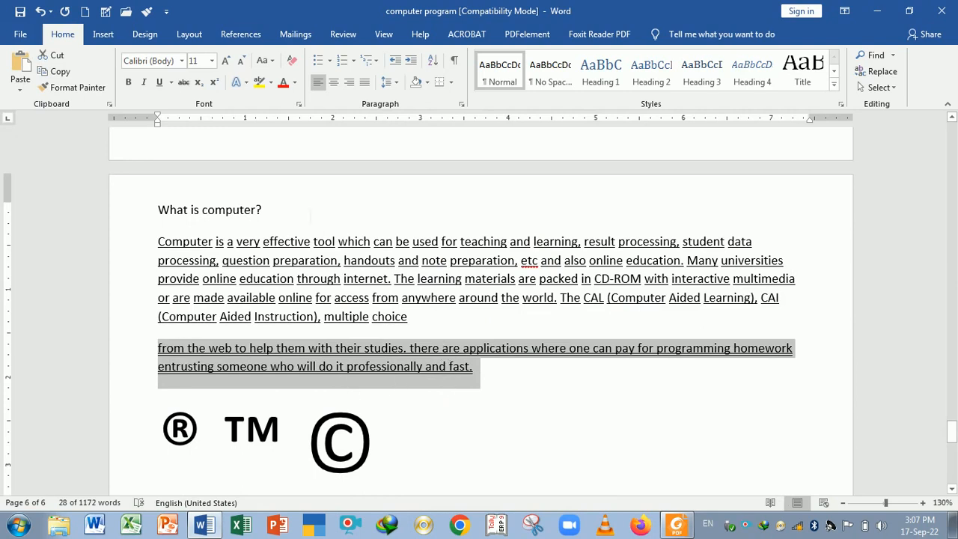
{"action": "key", "text": "alt+shift+Down"}
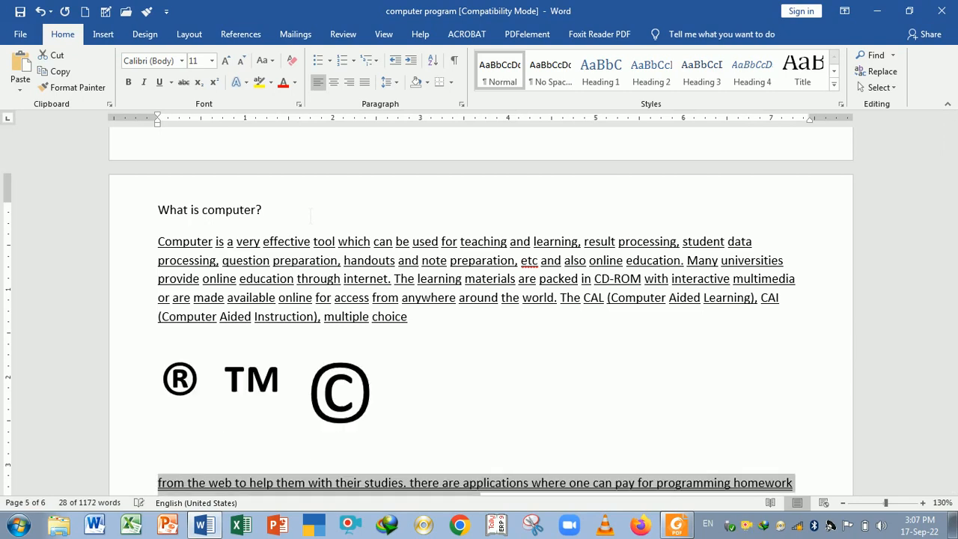
{"action": "key", "text": "alt+shift+Up"}
{"action": "key", "text": "alt+shift+Up"}
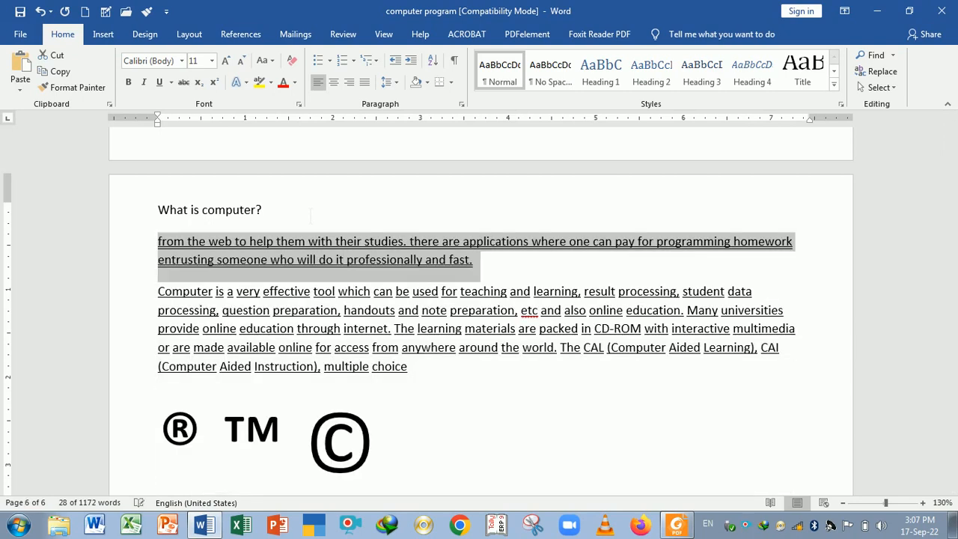
{"action": "key", "text": "alt+shift+Down"}
{"action": "key", "text": "alt+shift+Up"}
{"action": "key", "text": "alt+shift+Down"}
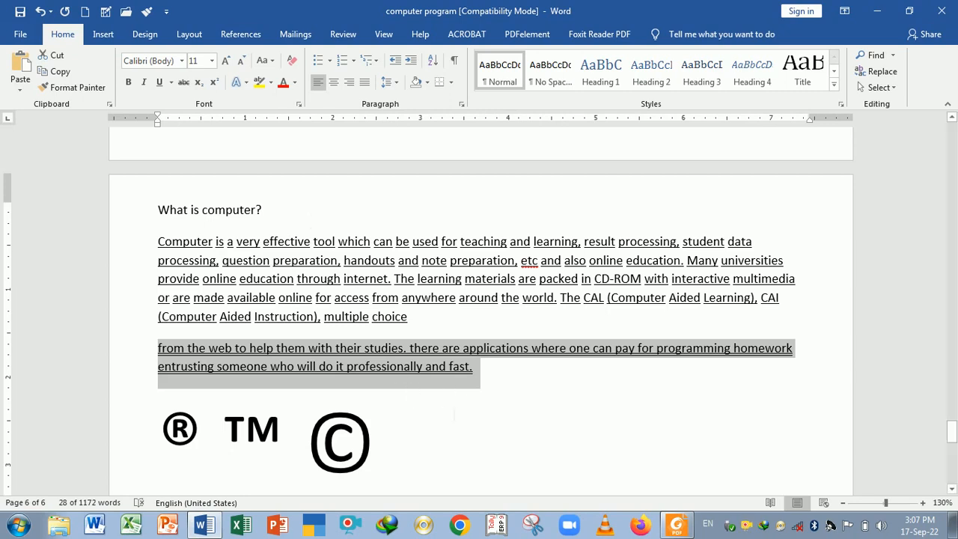
- Move the "from the web to help them" paragraph up past its neighbours to the area below "What is input device?" on page 5
{"action": "scroll", "coordinate": [480, 300], "scroll_direction": "down", "scroll_amount": 1}
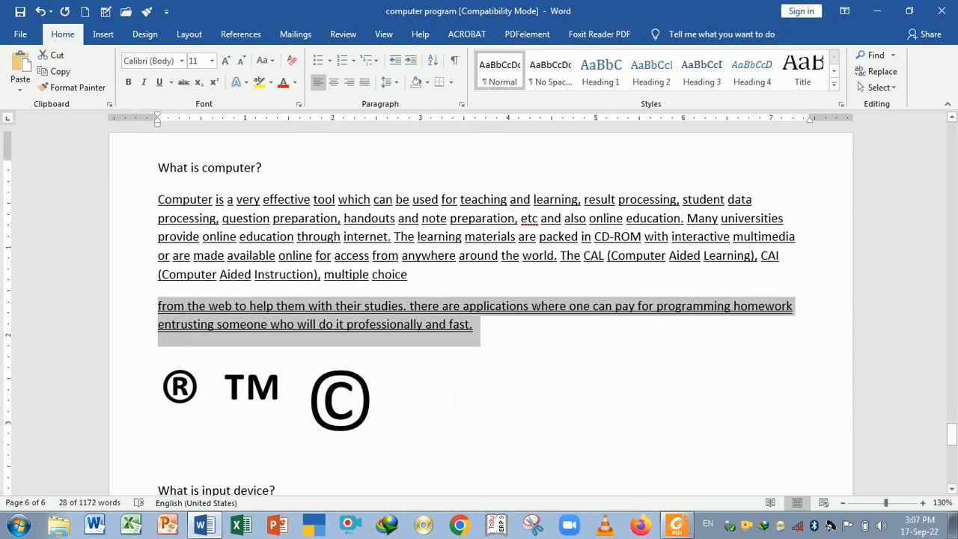
{"action": "scroll", "coordinate": [449, 390], "scroll_direction": "up", "scroll_amount": 1}
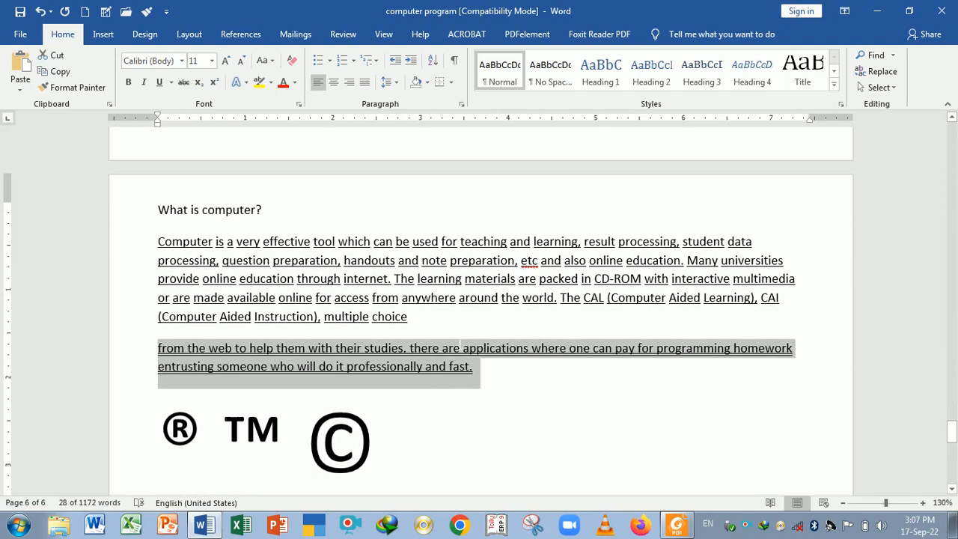
{"action": "scroll", "coordinate": [454, 335], "scroll_direction": "up", "scroll_amount": 4}
{"action": "scroll", "coordinate": [454, 335], "scroll_direction": "down", "scroll_amount": 6, "text": "ctrl"}
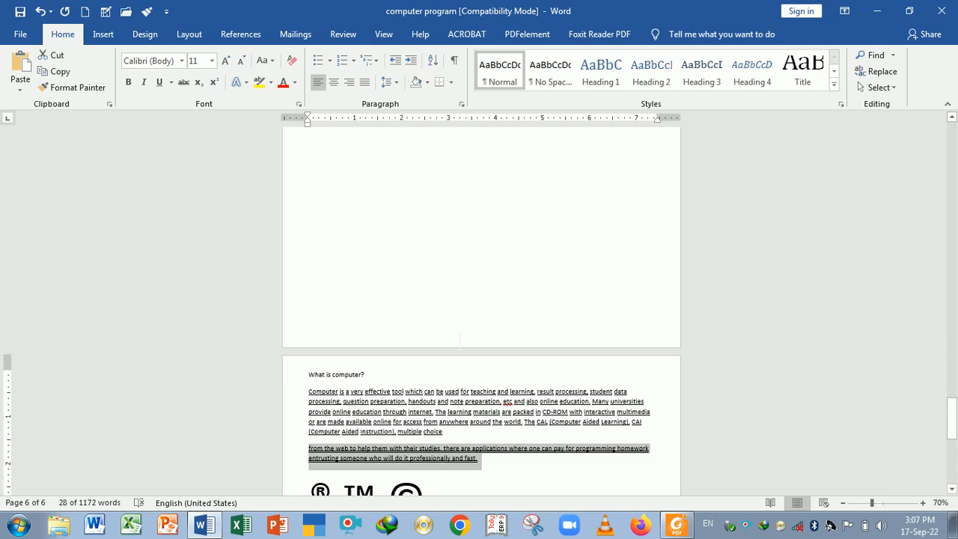
{"action": "key", "text": "alt+shift+Up"}
{"action": "key", "text": "alt+shift+Up"}
{"action": "key", "text": "alt+shift+Up"}
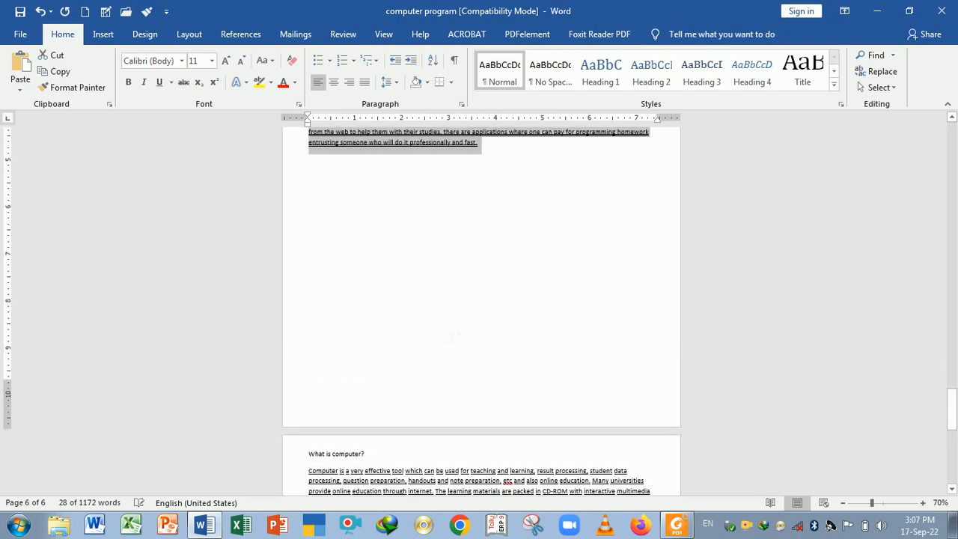
{"action": "key", "text": "alt+shift+Up"}
{"action": "key", "text": "alt+shift+Up"}
{"action": "key", "text": "alt+shift+Up"}
{"action": "key", "text": "alt+shift+Up"}
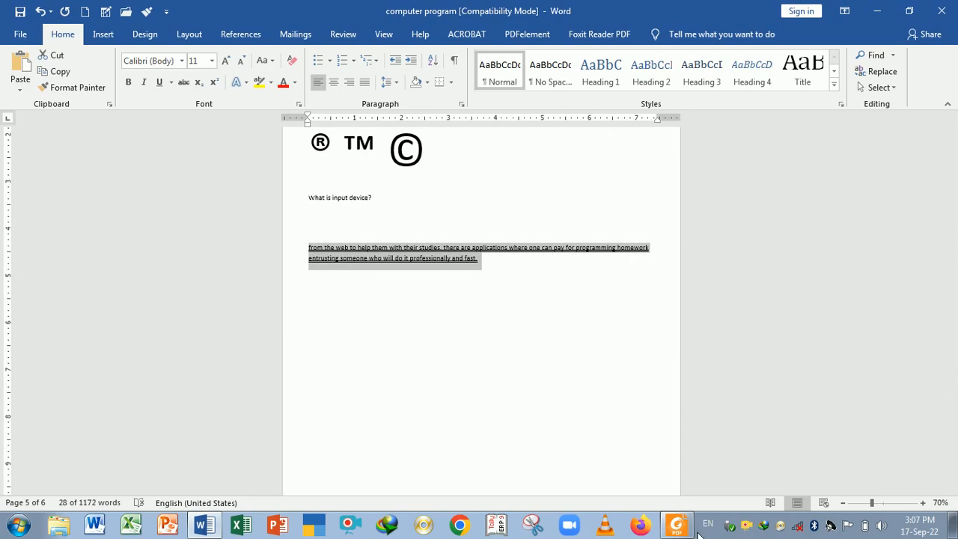
- Check the area selection entry 24 in Foxit Reader, and return to the "What is computer?" section on page 3 in Word
{"action": "key", "text": "alt+Tab"}
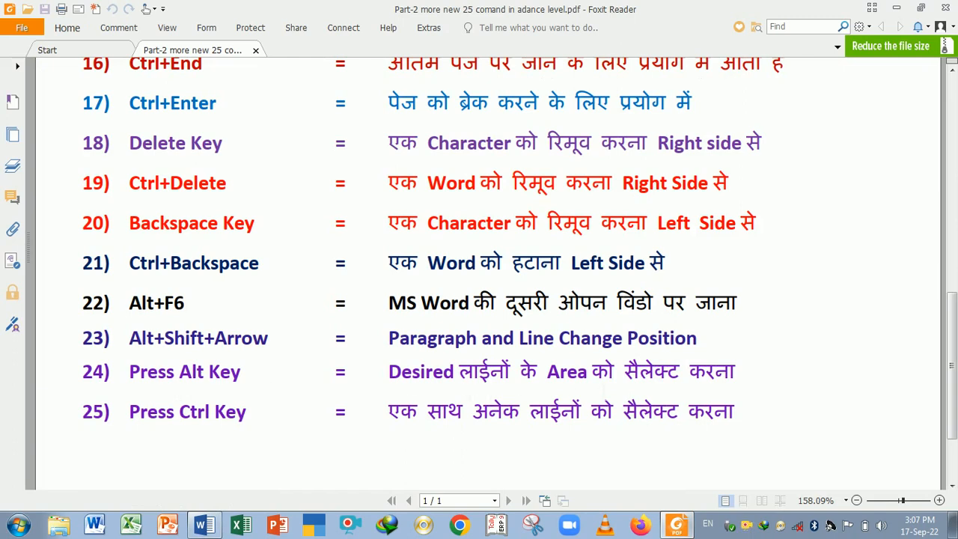
{"action": "key", "text": "alt+Tab"}
{"action": "scroll", "coordinate": [478, 299], "scroll_direction": "up", "scroll_amount": 8}
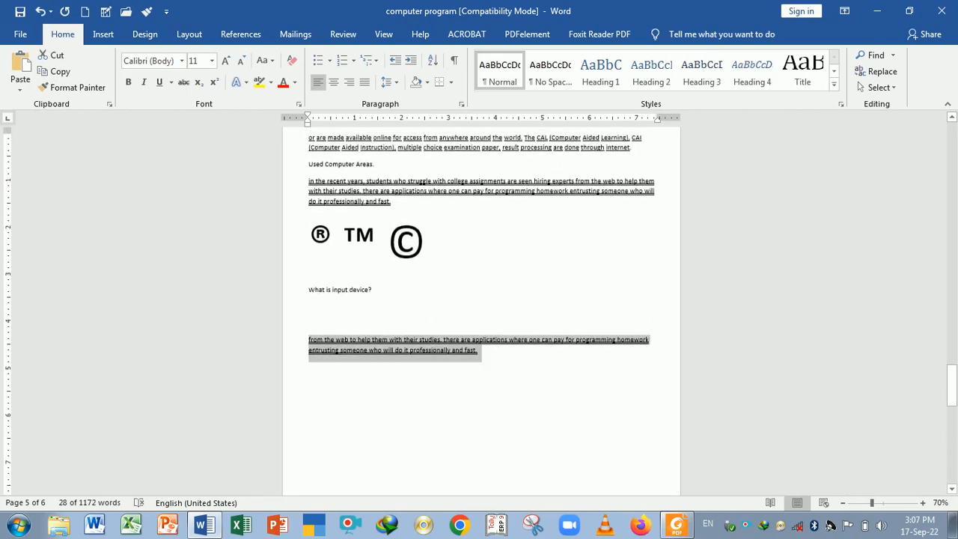
{"action": "scroll", "coordinate": [479, 299], "scroll_direction": "up", "scroll_amount": 6}
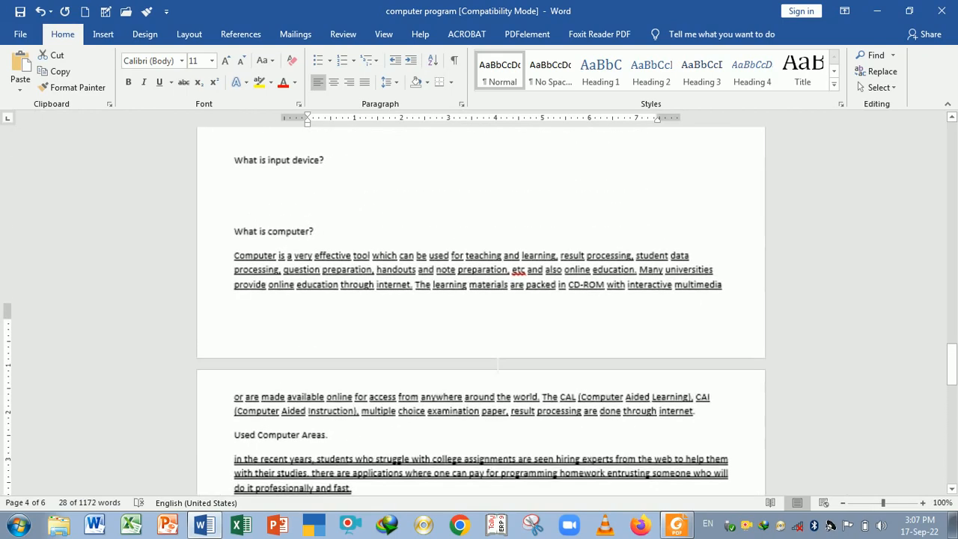
{"action": "scroll", "coordinate": [479, 306], "scroll_direction": "up", "scroll_amount": 8}
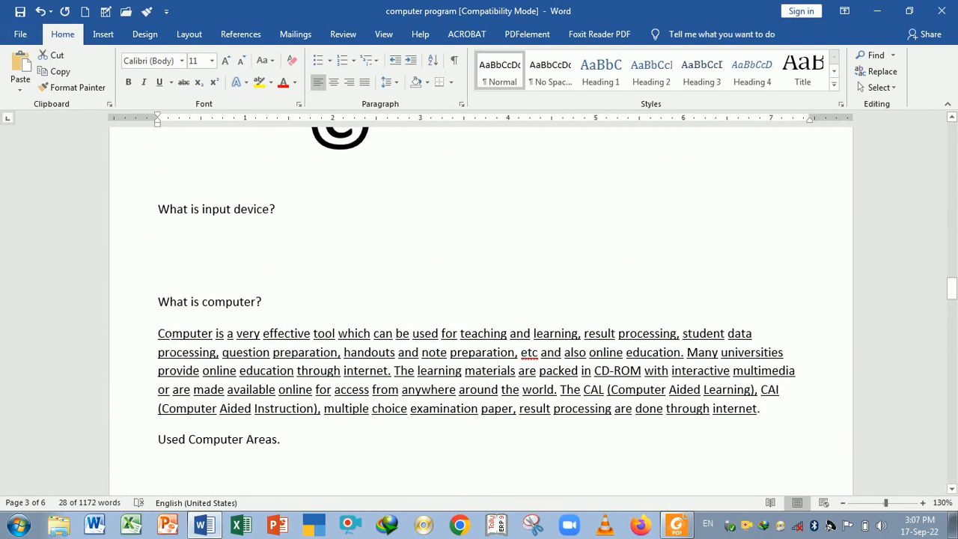
- Try an ordinary text selection from "Computer is a very effective tool" through "anywhere", and clear the selection
{"action": "left_click_drag", "start_coordinate": [157, 332], "coordinate": [442, 334]}
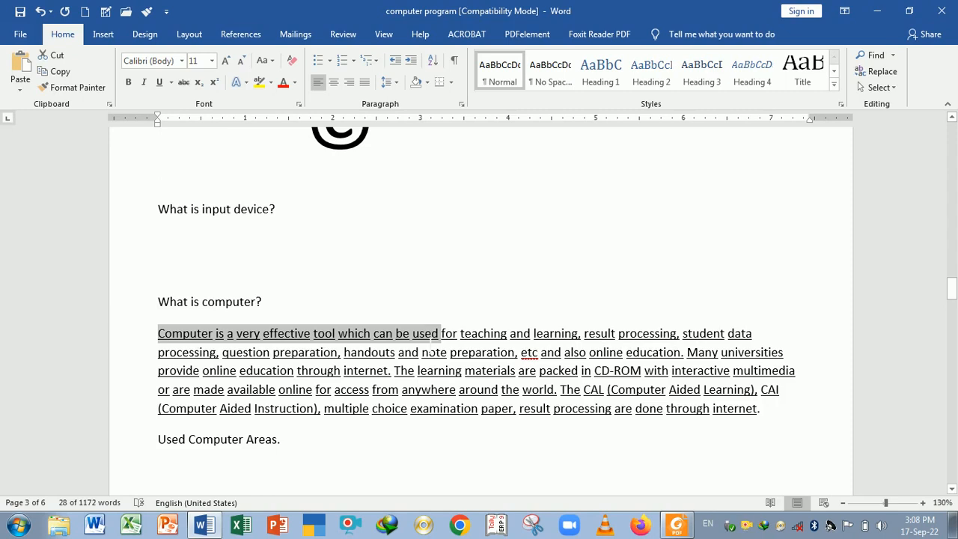
{"action": "left_click_drag", "start_coordinate": [431, 352], "coordinate": [456, 389]}
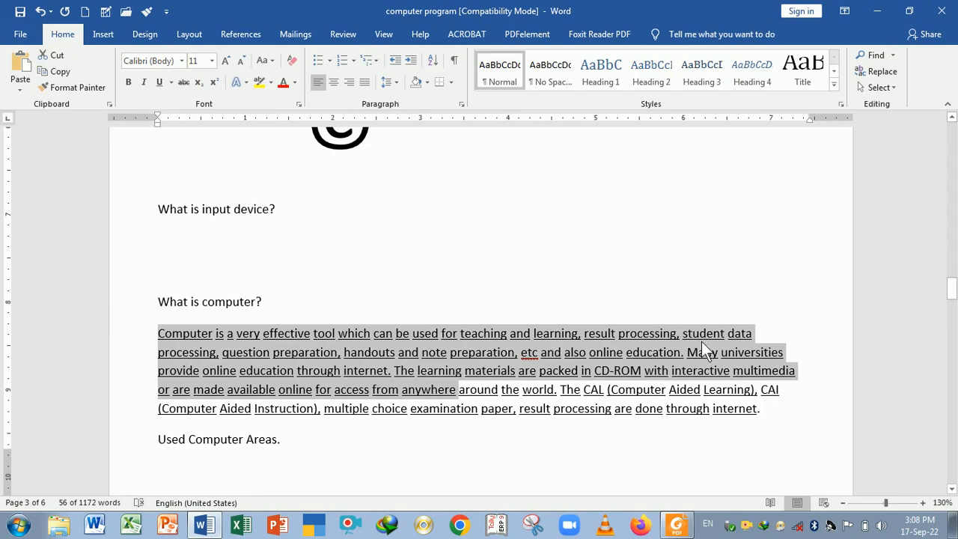
{"action": "left_click", "coordinate": [451, 407]}
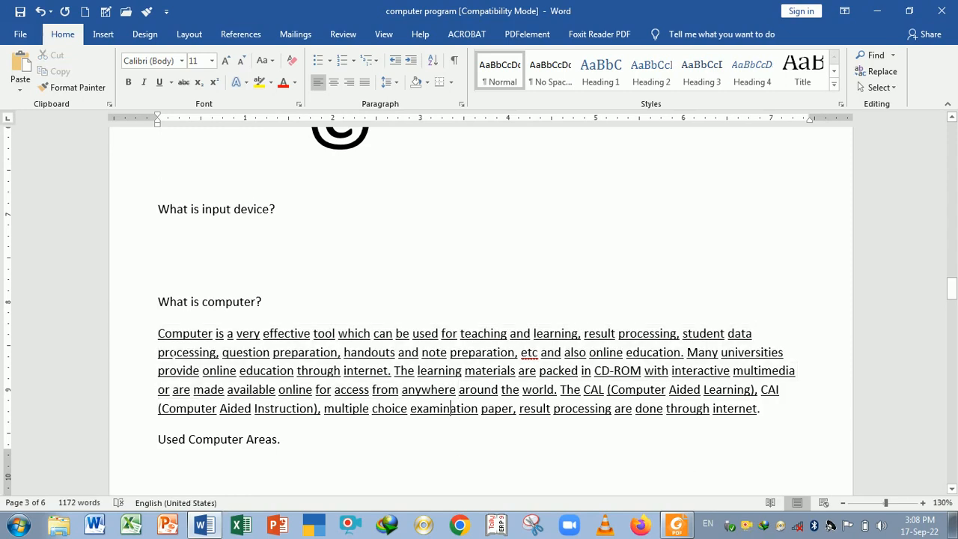
- Colour a rectangular block over the left part of the "Computer is a very effective tool" paragraph red, and make a block over its right part bold
{"action": "left_click_drag", "start_coordinate": [158, 329], "coordinate": [535, 433]}
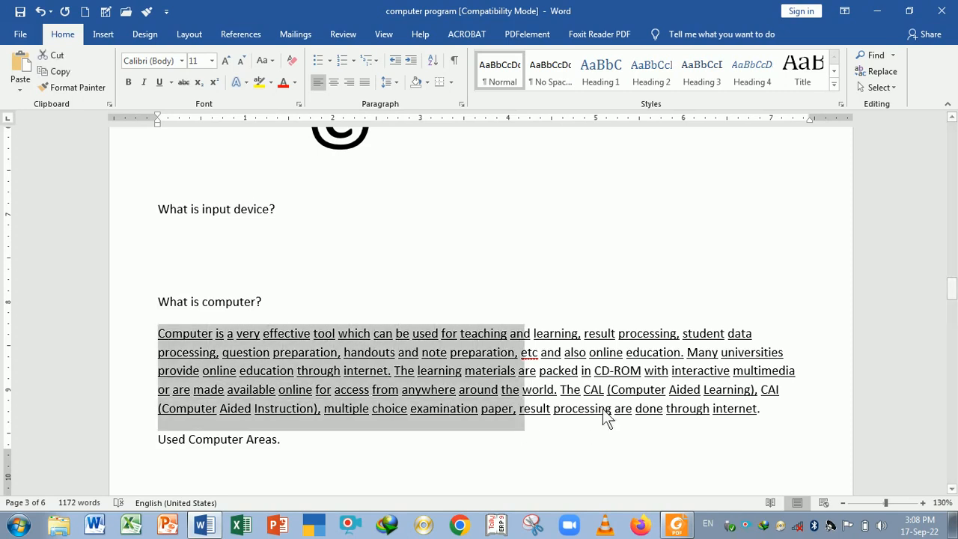
{"action": "left_click", "coordinate": [603, 411]}
{"action": "left_click", "coordinate": [544, 487]}
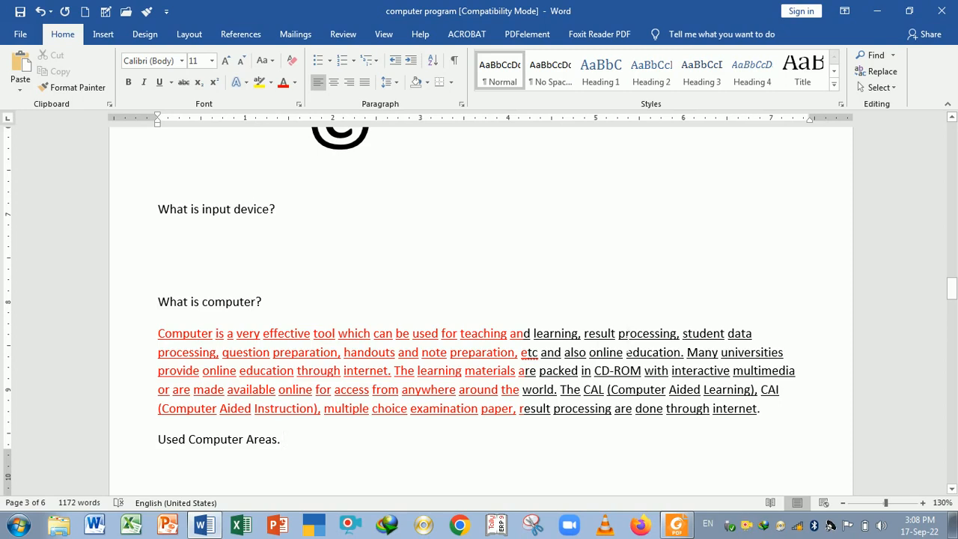
{"action": "left_click_drag", "start_coordinate": [618, 333], "coordinate": [803, 428]}
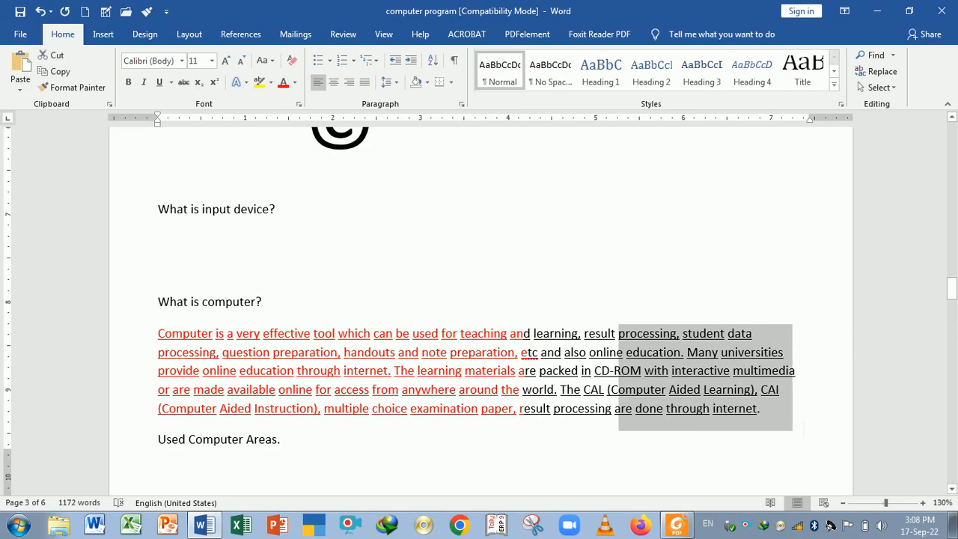
{"action": "key", "text": "ctrl+b"}
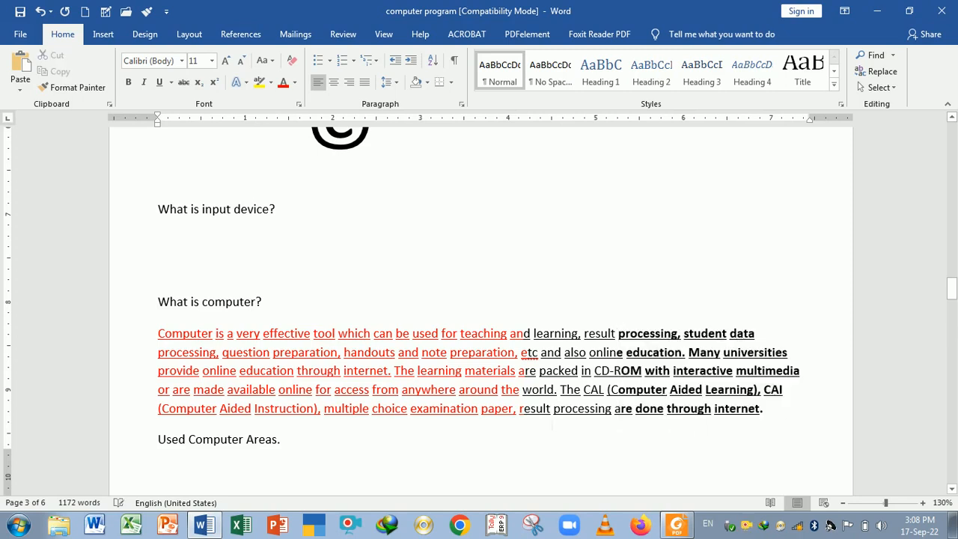
- Check the multiple line selection entry 25 in Foxit Reader, and return to the unformatted "What is computer?" section in Word
{"action": "left_click", "coordinate": [677, 524]}
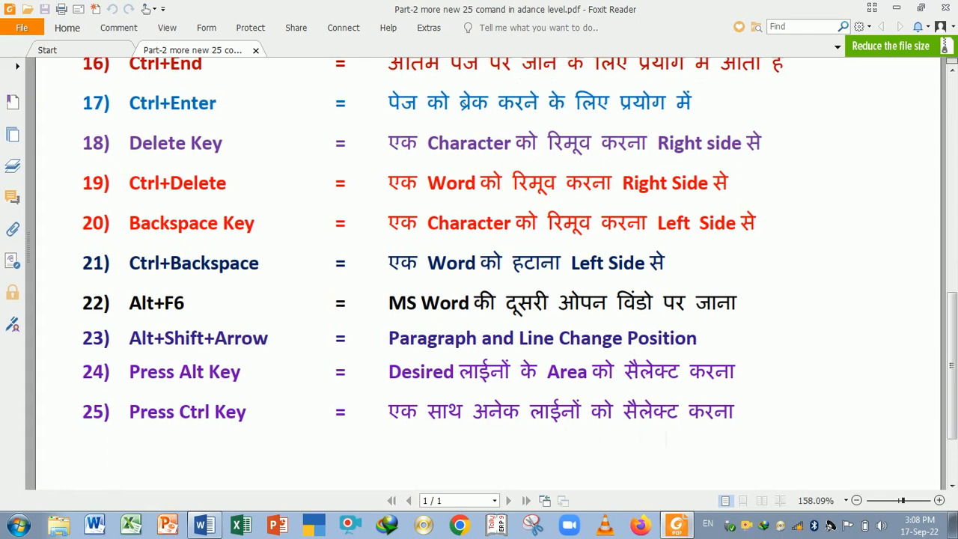
{"action": "key", "text": "alt+Tab"}
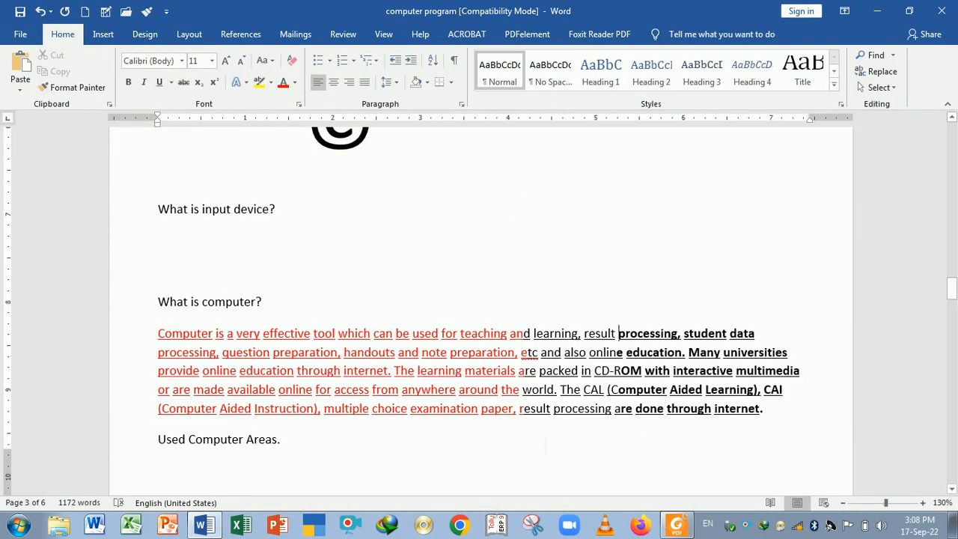
{"action": "scroll", "coordinate": [445, 394], "scroll_direction": "up", "scroll_amount": 9}
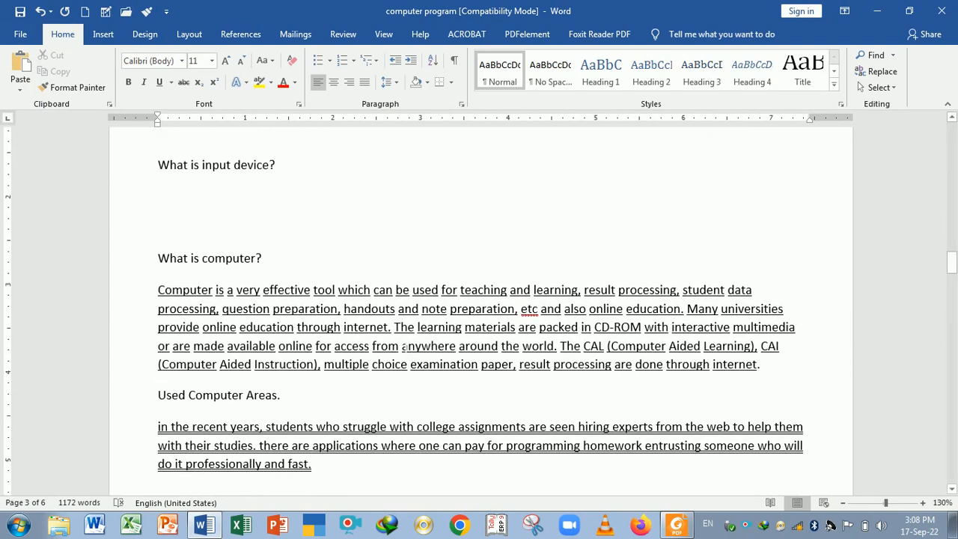
{"action": "scroll", "coordinate": [404, 346], "scroll_direction": "down", "scroll_amount": 2}
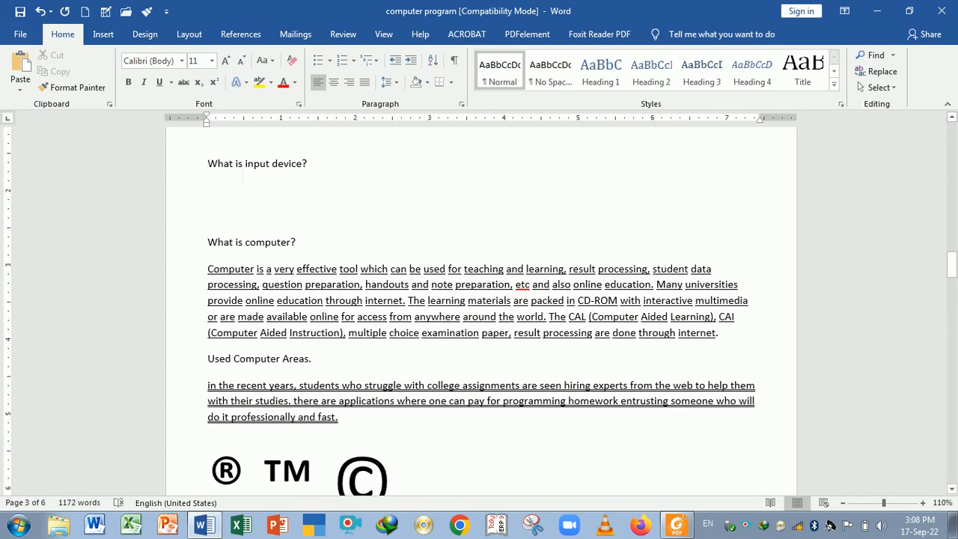
- Make "What is input device?", the computer paragraph's first three lines, the "years, students" passage and the TM symbol bold, italic and underlined, and return to Foxit Reader
{"action": "left_click_drag", "start_coordinate": [208, 172], "coordinate": [317, 168]}
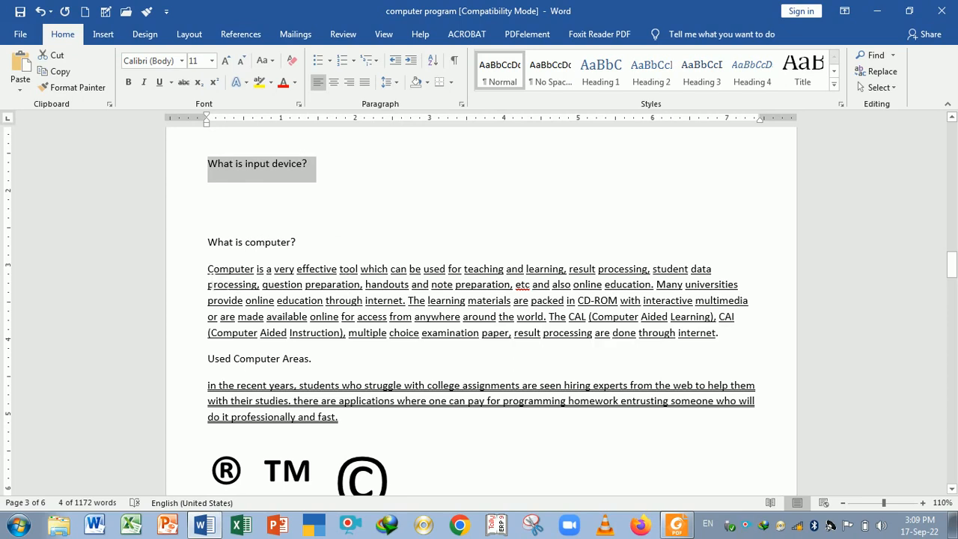
{"action": "left_click_drag", "start_coordinate": [208, 284], "coordinate": [337, 299]}
{"action": "left_click_drag", "start_coordinate": [484, 300], "coordinate": [503, 302]}
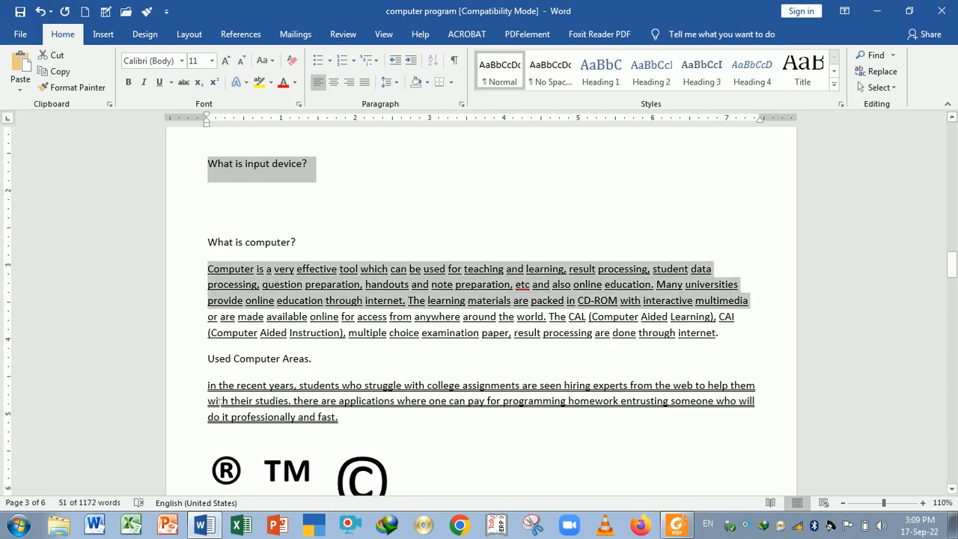
{"action": "left_click_drag", "start_coordinate": [270, 385], "coordinate": [413, 408]}
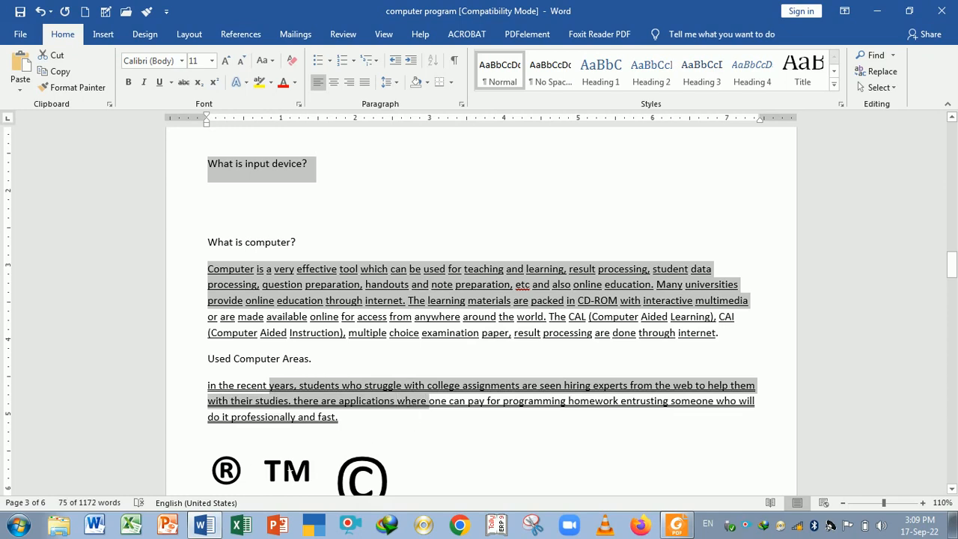
{"action": "left_click_drag", "start_coordinate": [273, 473], "coordinate": [313, 478]}
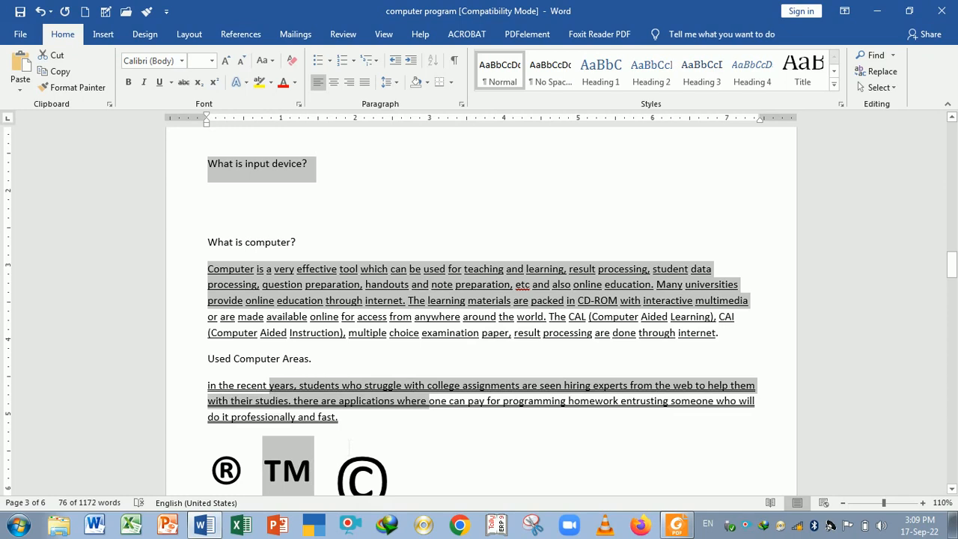
{"action": "left_click", "coordinate": [126, 83]}
{"action": "left_click", "coordinate": [141, 84]}
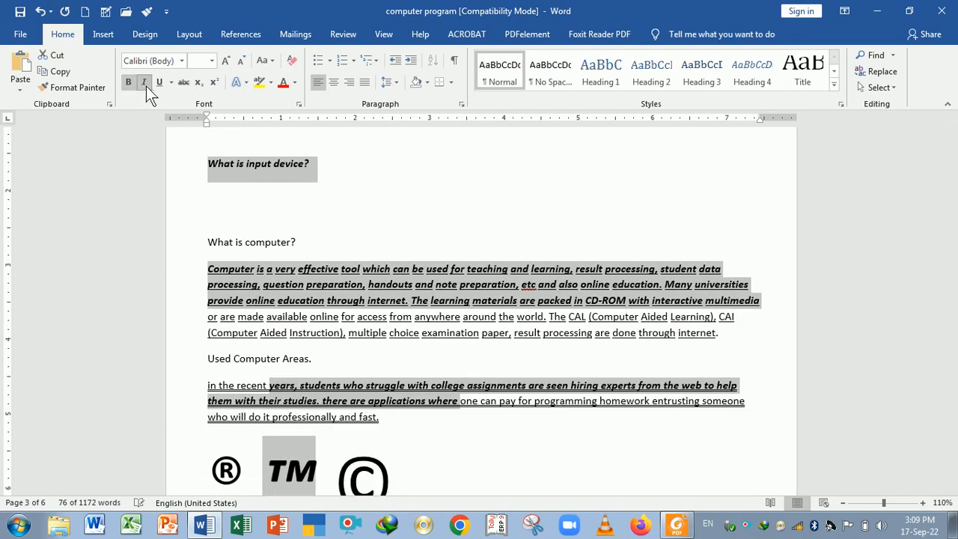
{"action": "left_click", "coordinate": [162, 86]}
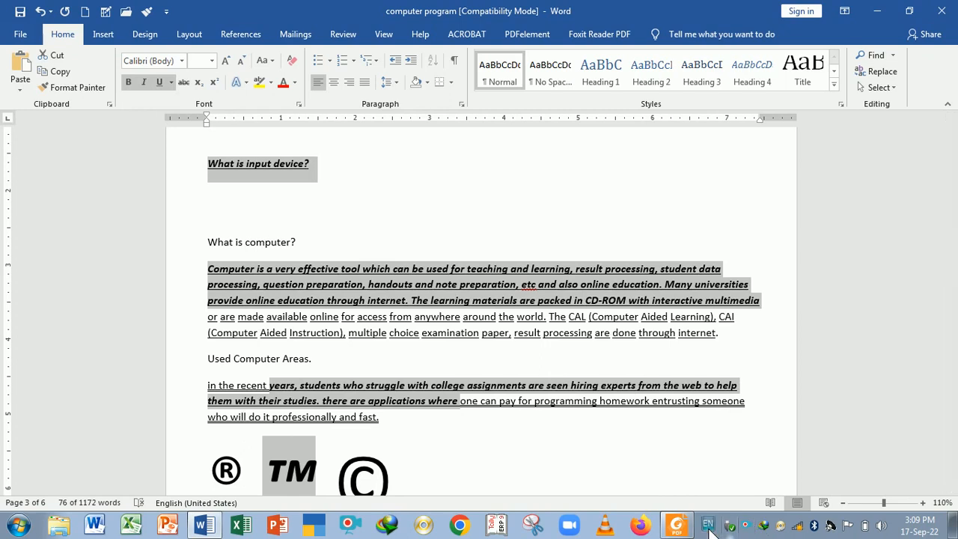
{"action": "left_click", "coordinate": [677, 526]}
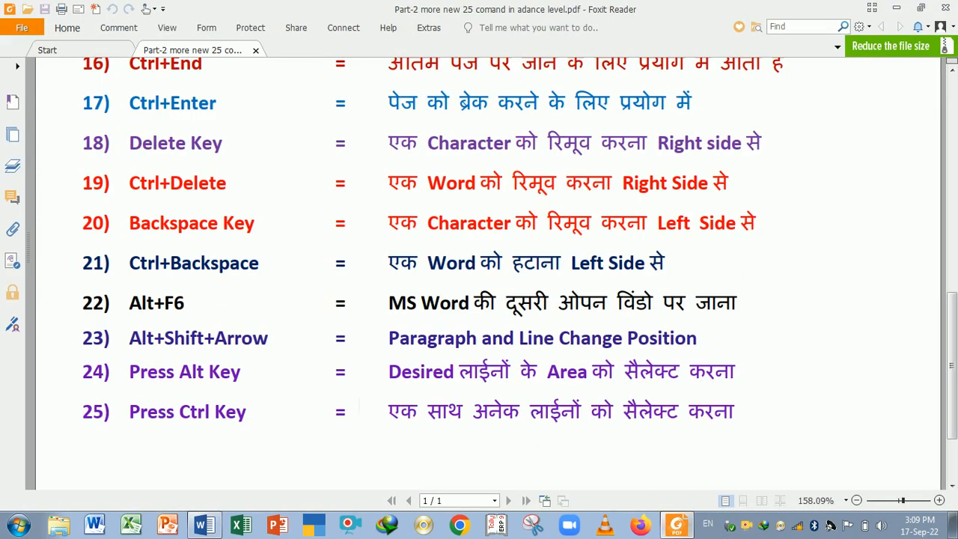